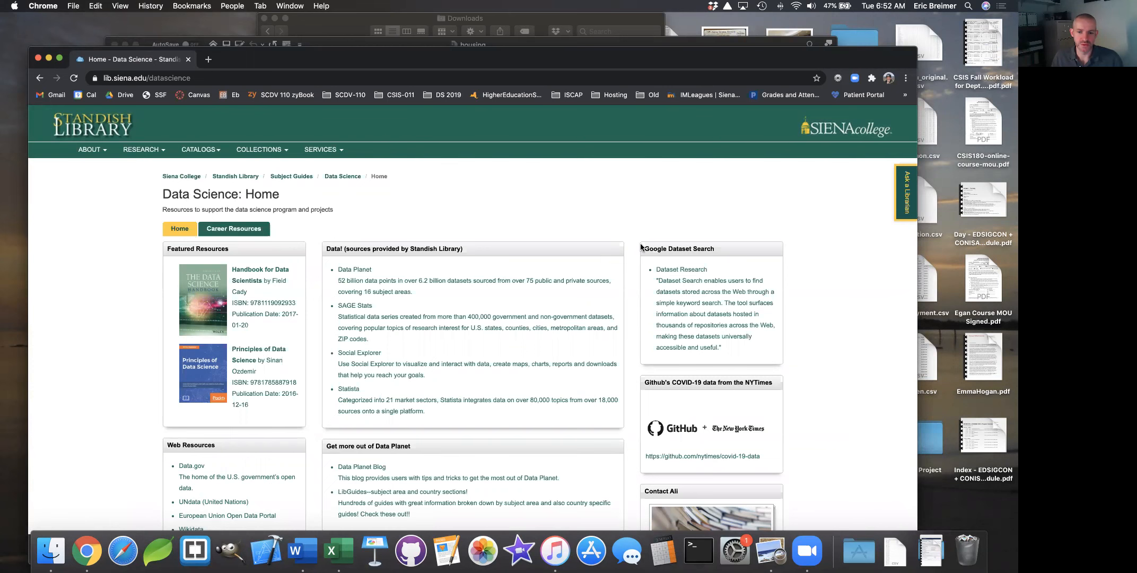
# Open the Data Planet database from the Standish Library data sources on the Data Science guide
pyautogui.scroll(-3, 569, 387)
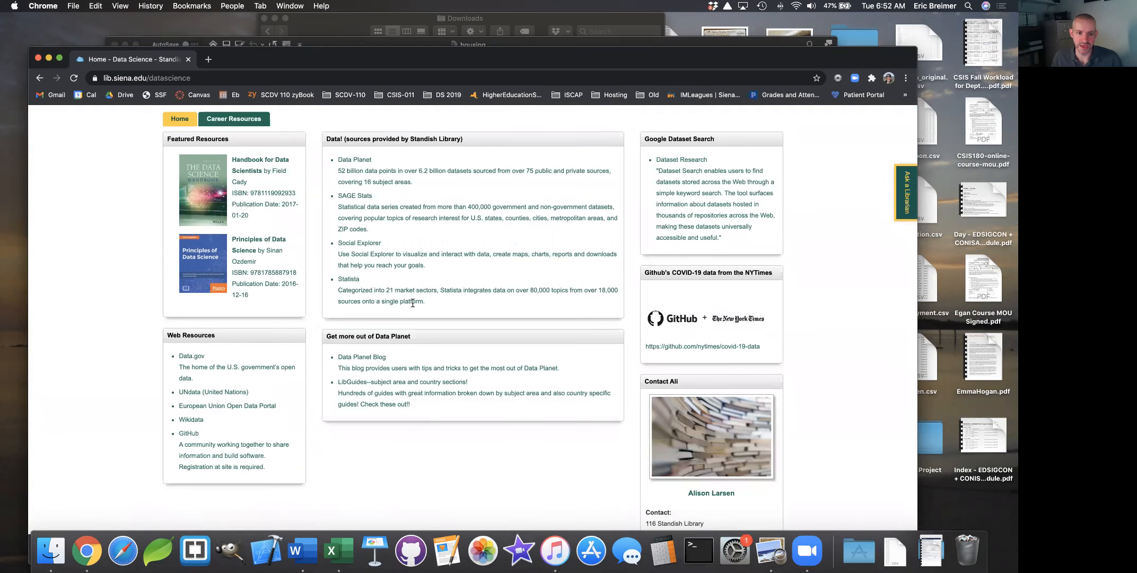
pyautogui.scroll(2, 412, 303)
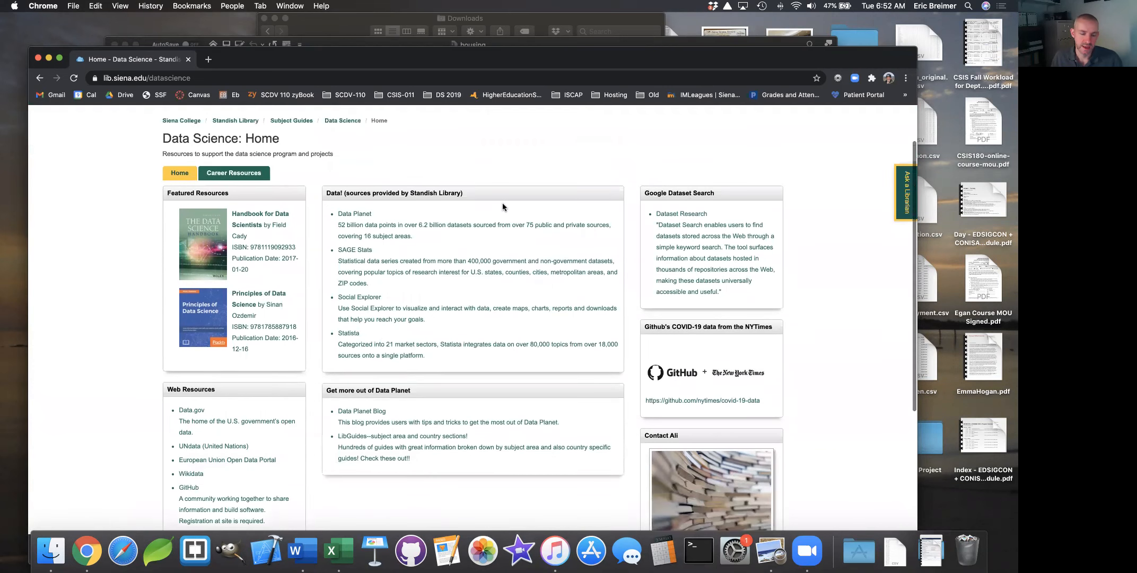
pyautogui.click(356, 214)
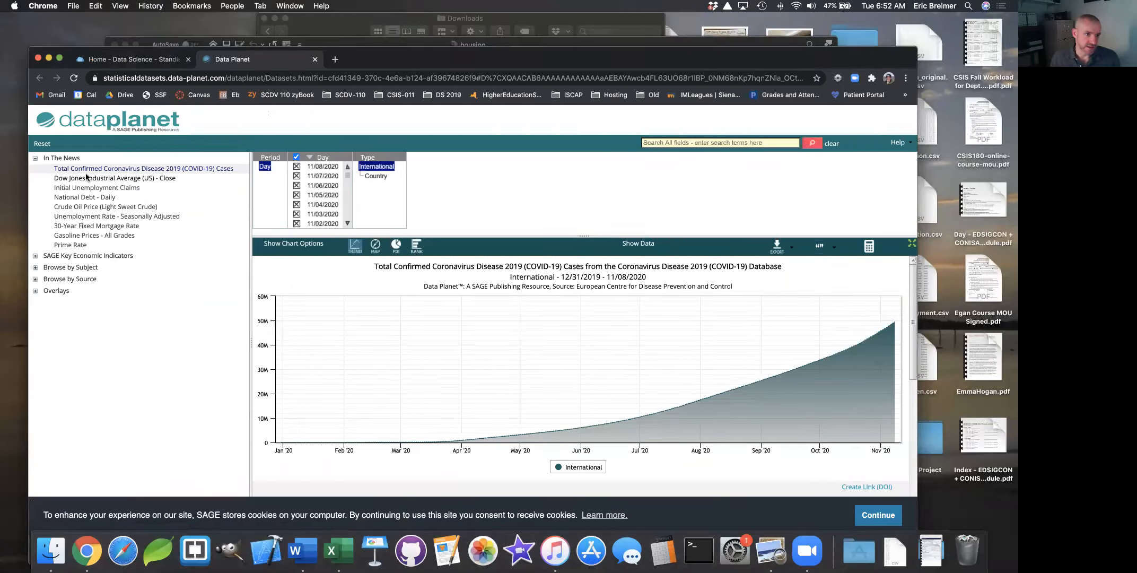
# Browse by subject to Housing and Construction, House Price Index, and display the House Price Index - All Transactions dataset
pyautogui.click(35, 268)
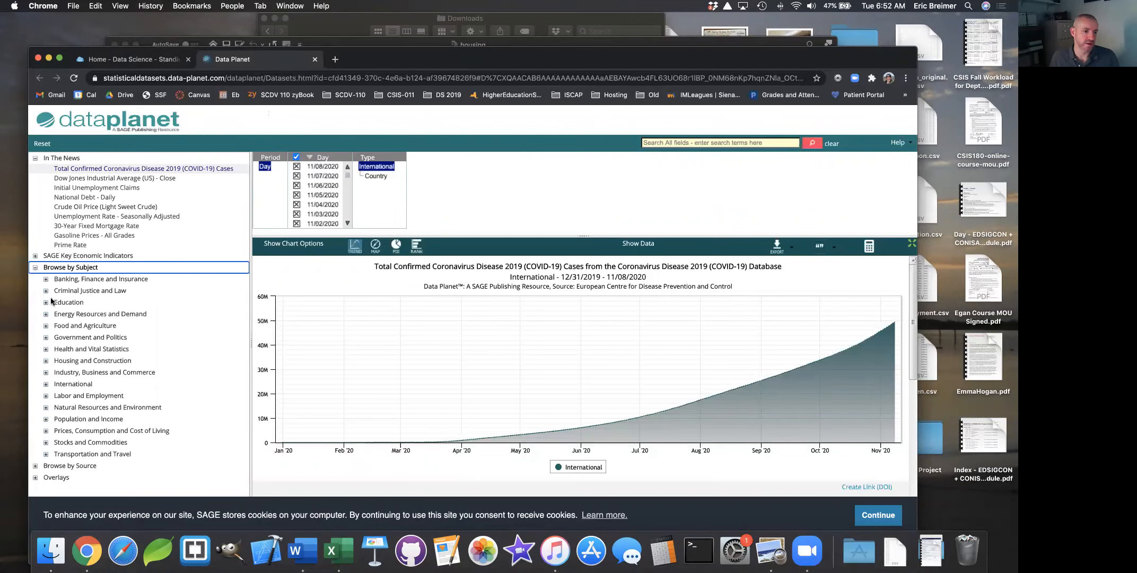
pyautogui.click(46, 361)
pyautogui.scroll(-4, 80, 329)
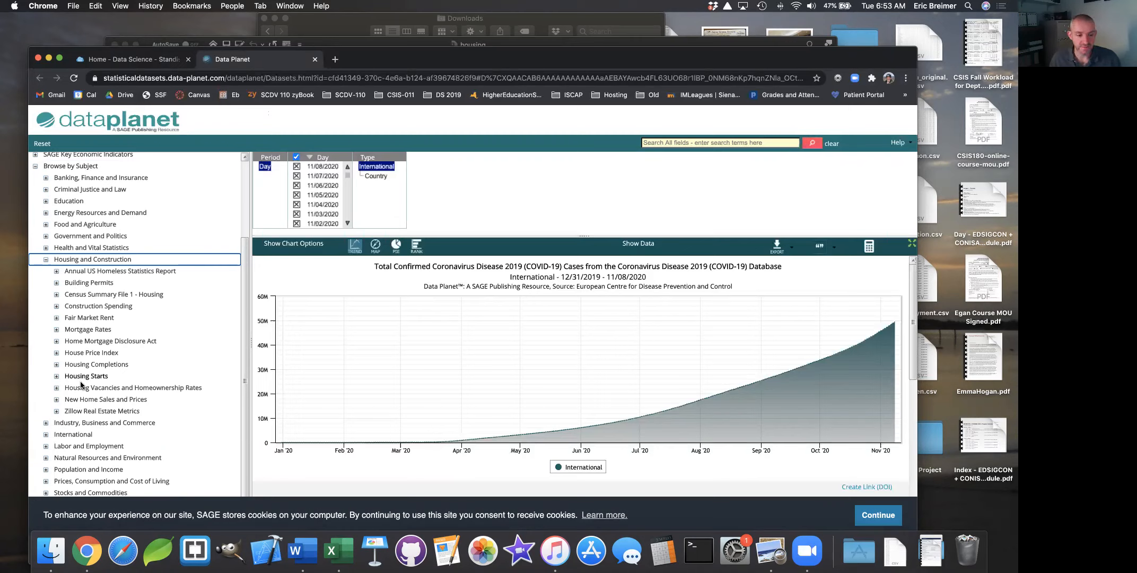
pyautogui.click(57, 353)
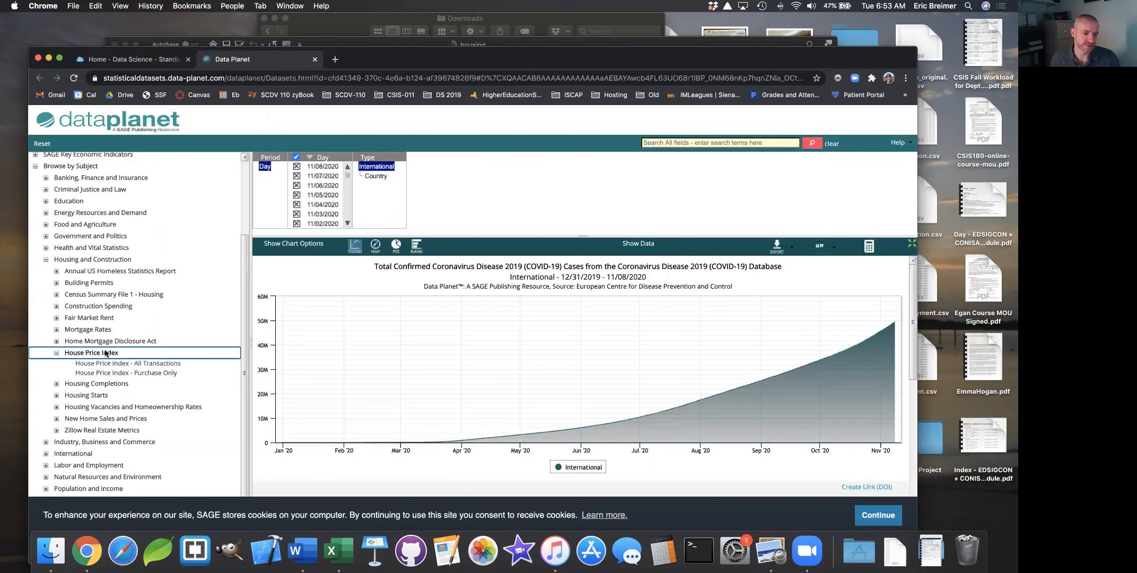
pyautogui.click(159, 362)
pyautogui.click(150, 373)
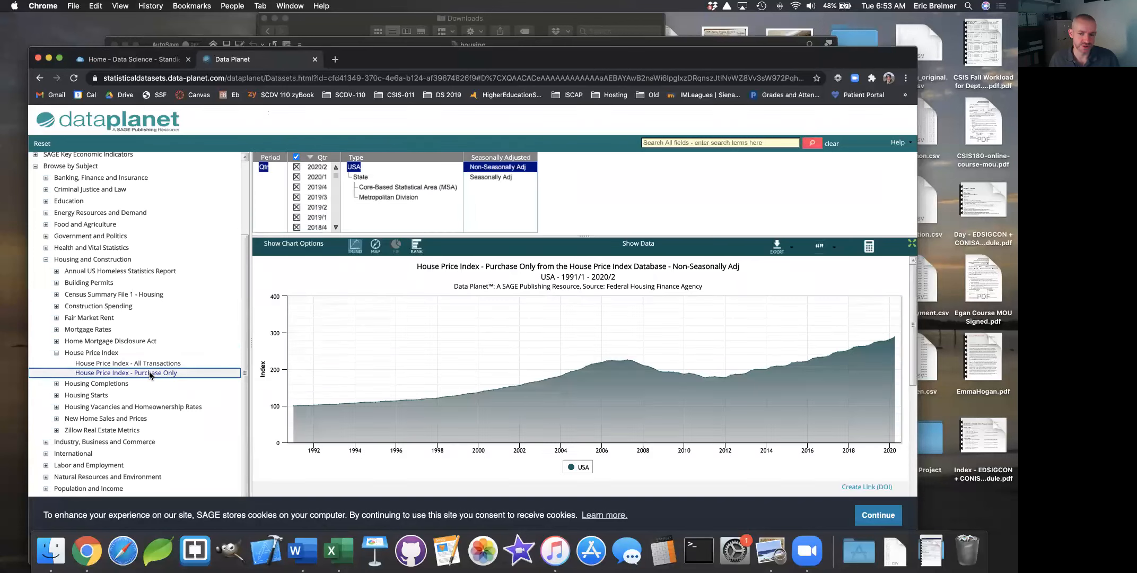
pyautogui.click(154, 364)
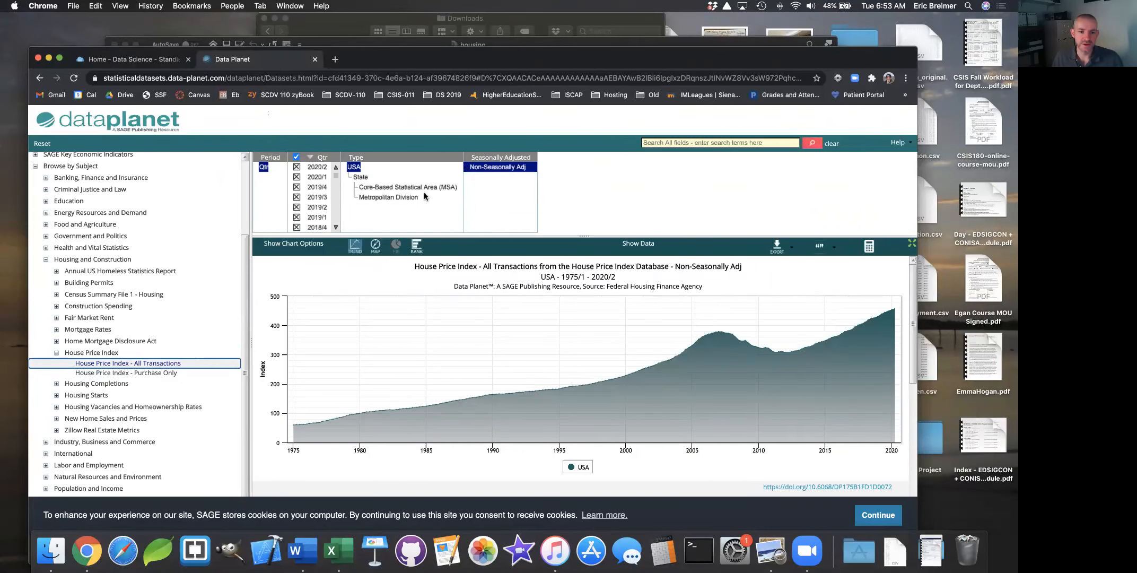
# Preview the house price index by metropolitan division for Delaware and return to the USA series
pyautogui.click(382, 197)
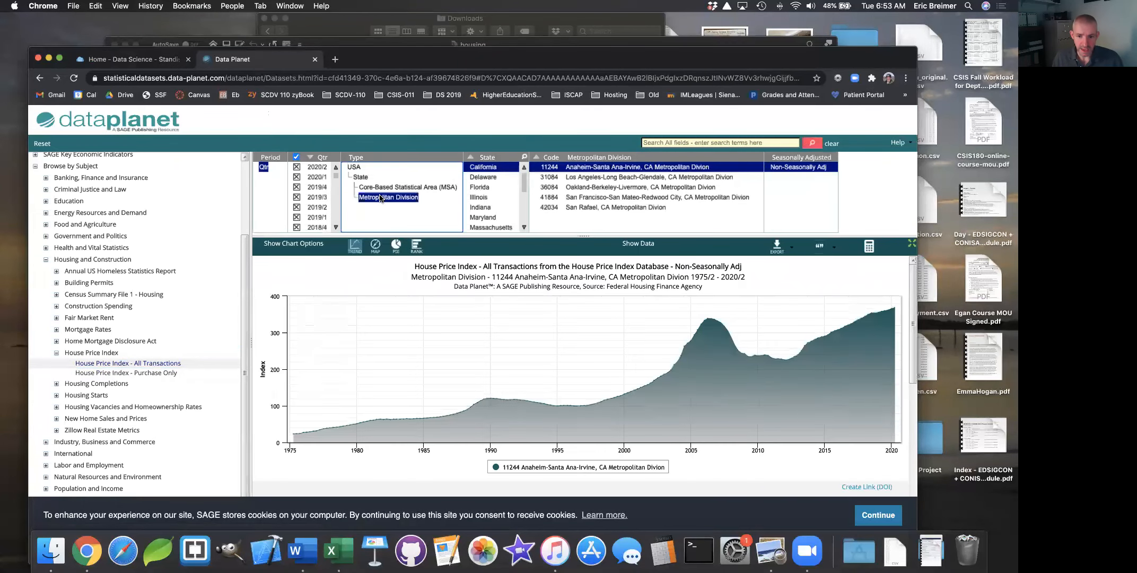
pyautogui.click(484, 177)
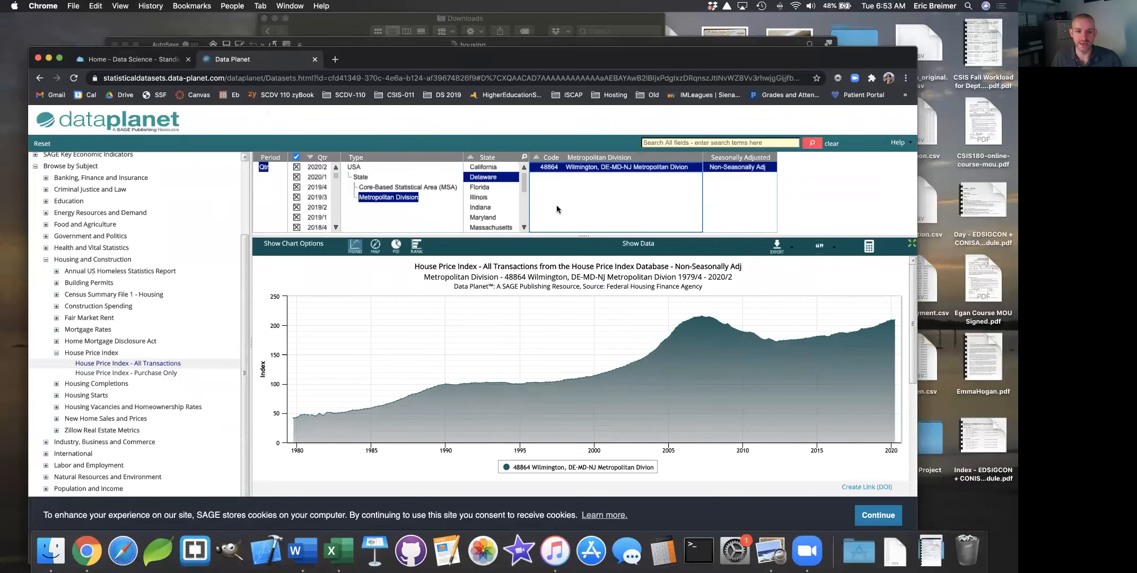
pyautogui.click(362, 167)
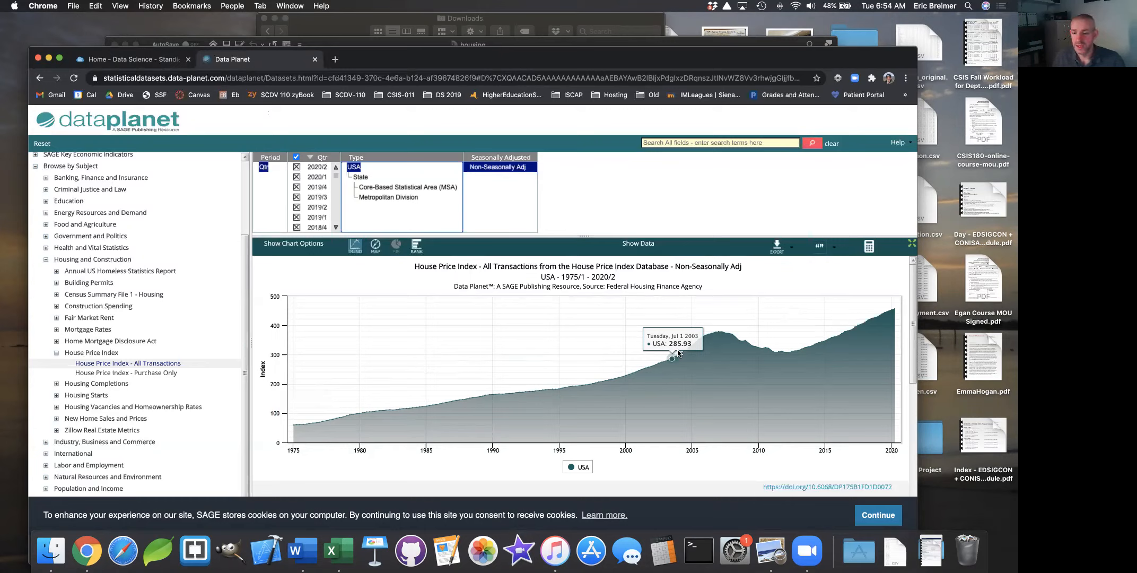
# Export the USA House Price Index - All Transactions data as Delimited Text
pyautogui.click(777, 250)
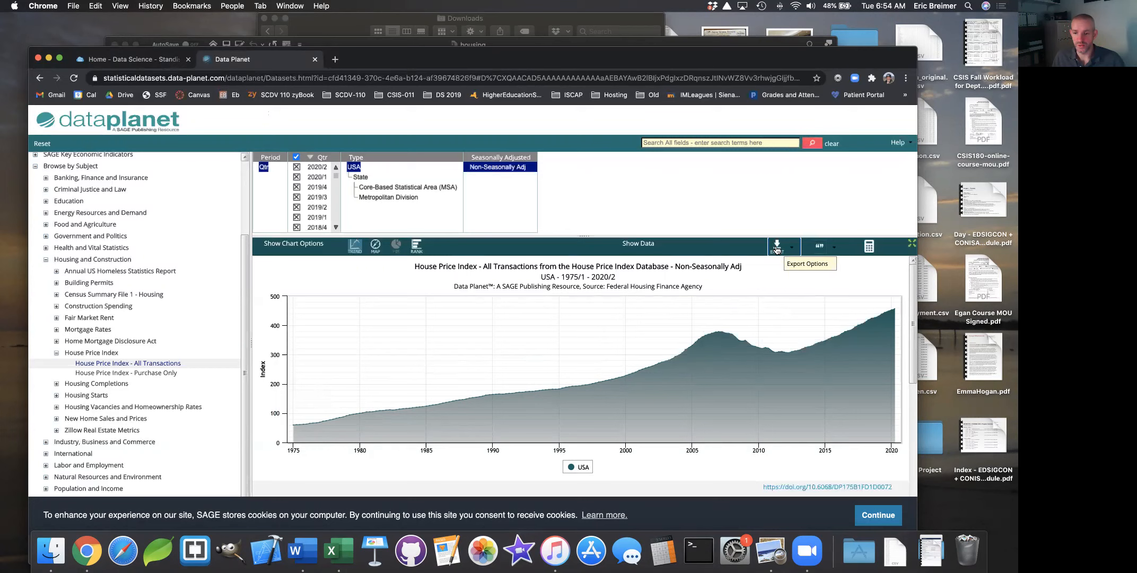
pyautogui.click(777, 251)
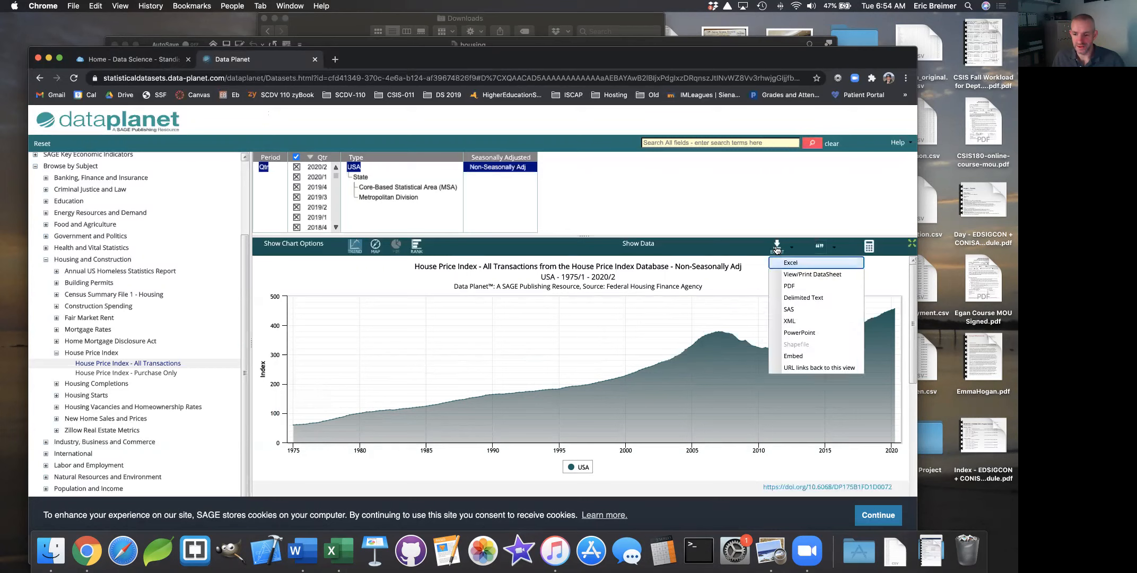
pyautogui.click(798, 299)
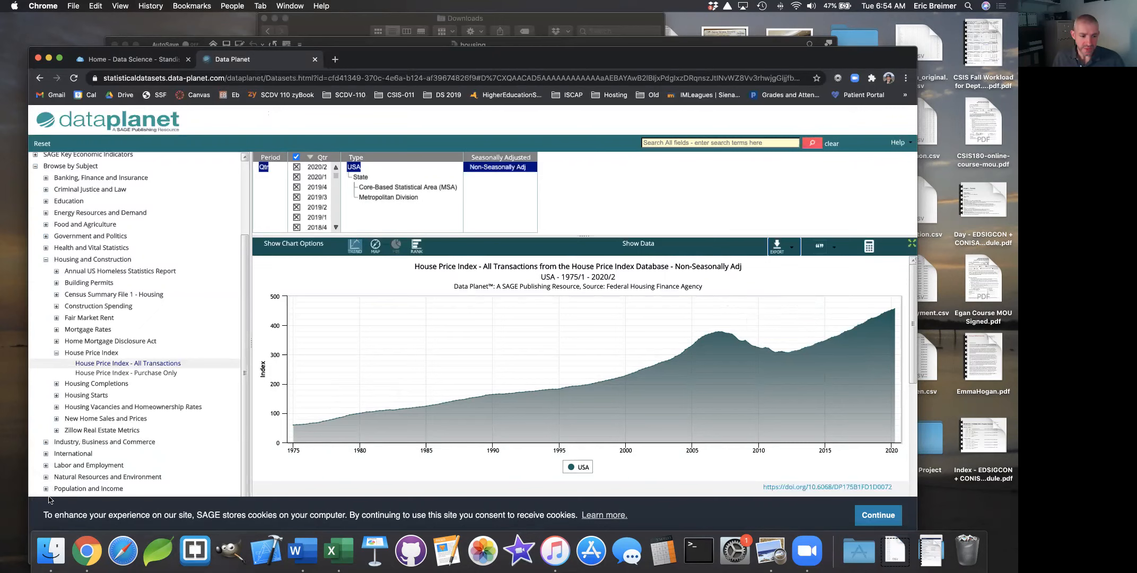
# Switch to the Downloads folder in Finder and move the old housing.csv to the trash
pyautogui.click(51, 550)
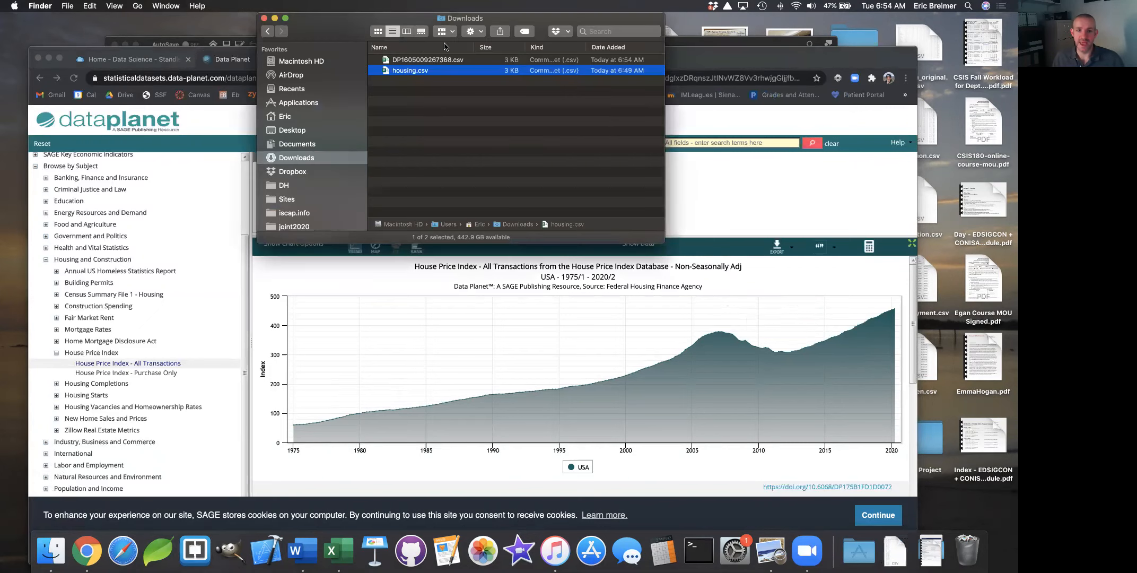
pyautogui.moveTo(301, 20); pyautogui.dragTo(301, 156)
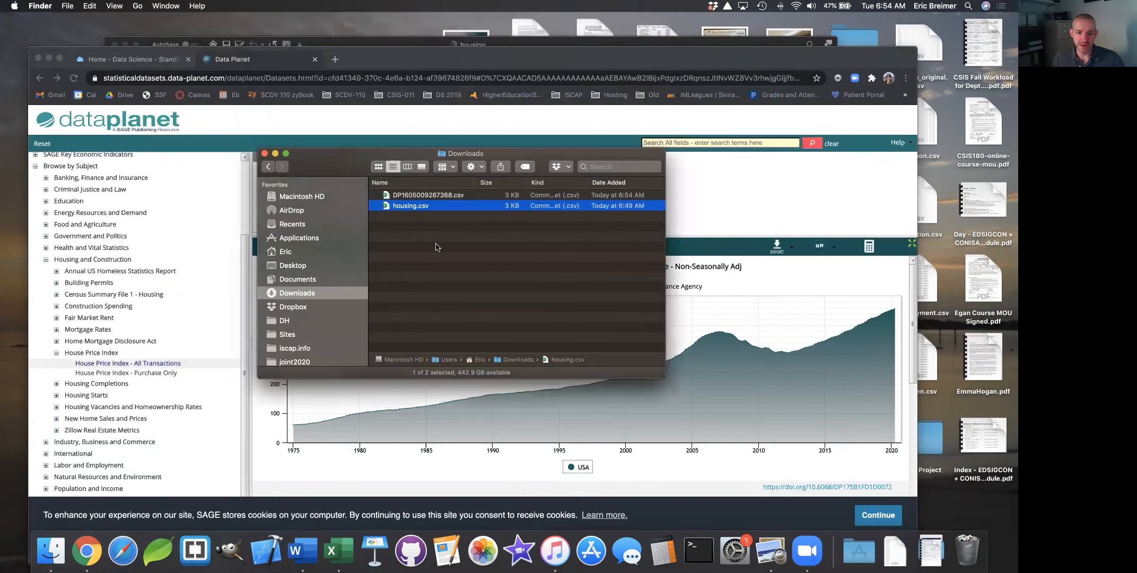
pyautogui.rightClick(416, 207)
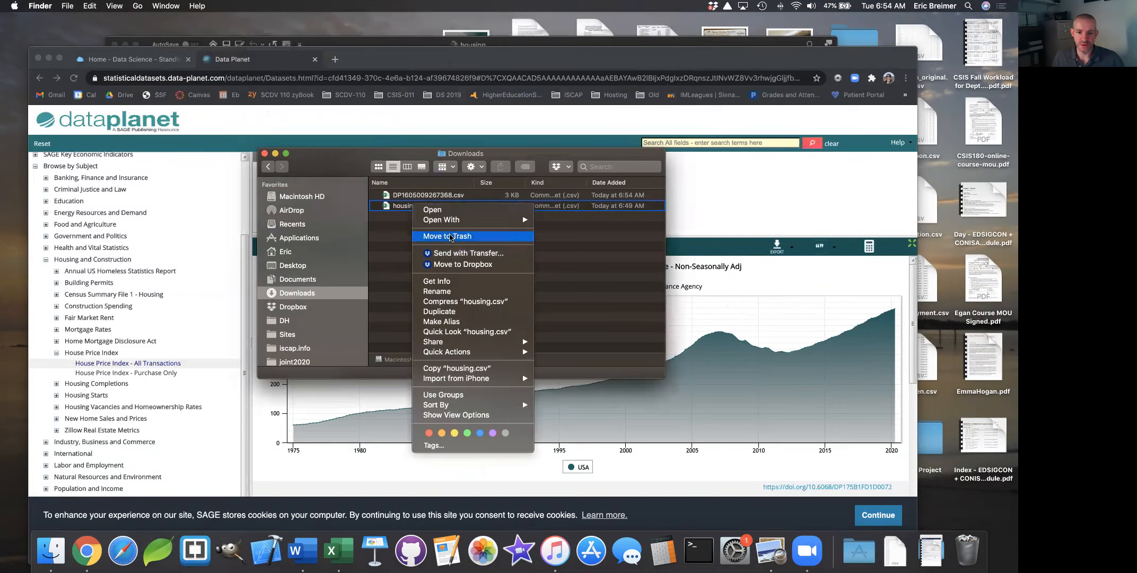
pyautogui.press('Return')
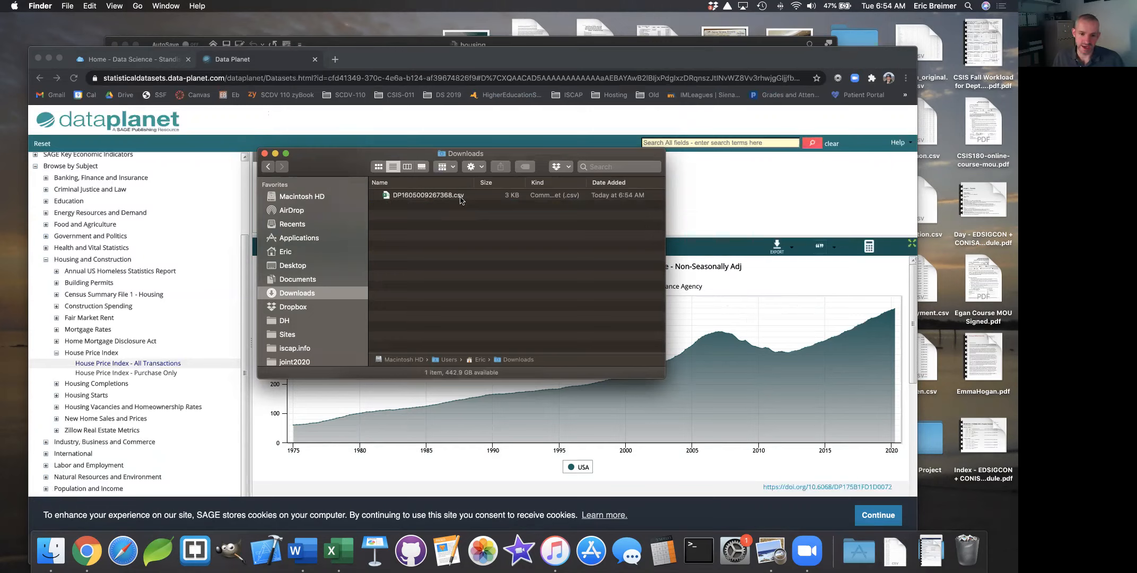
# Rename the newly exported CSV file in the Downloads folder as housing.csv
pyautogui.click(424, 197)
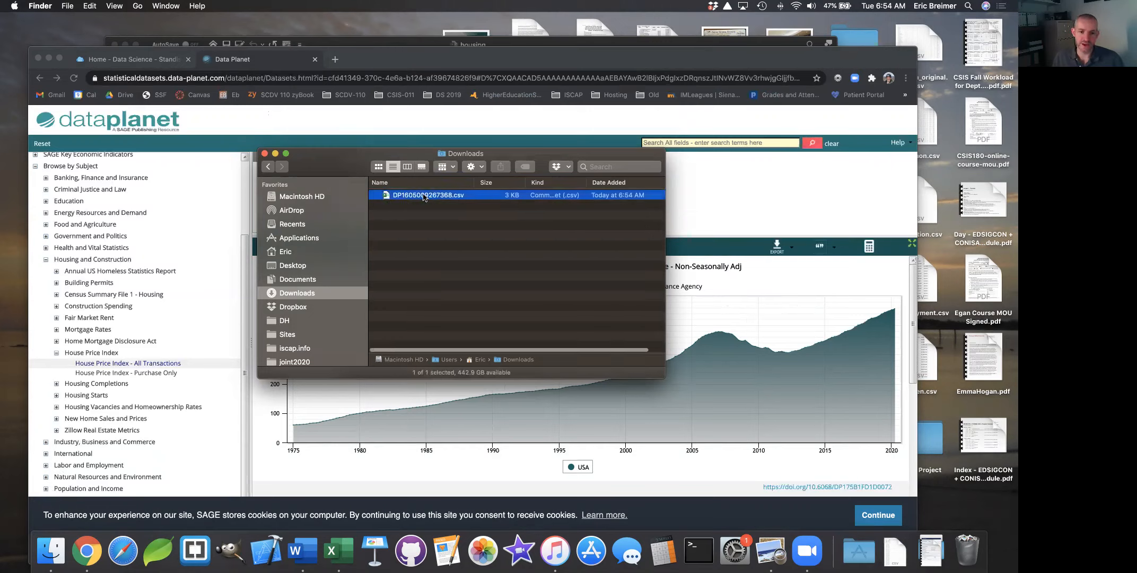
pyautogui.click(418, 196)
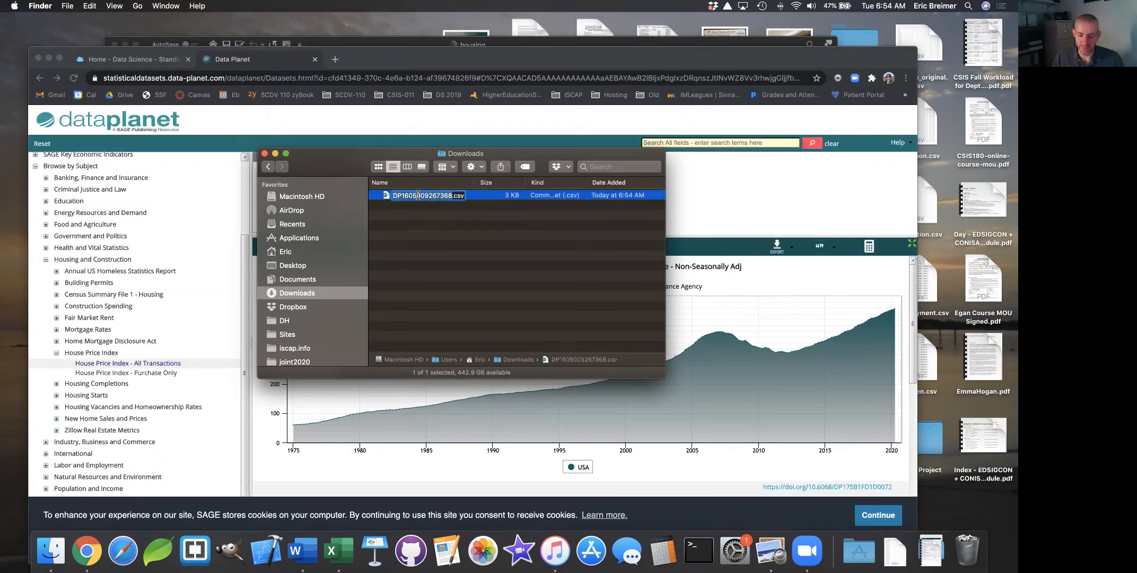
pyautogui.write('housing')
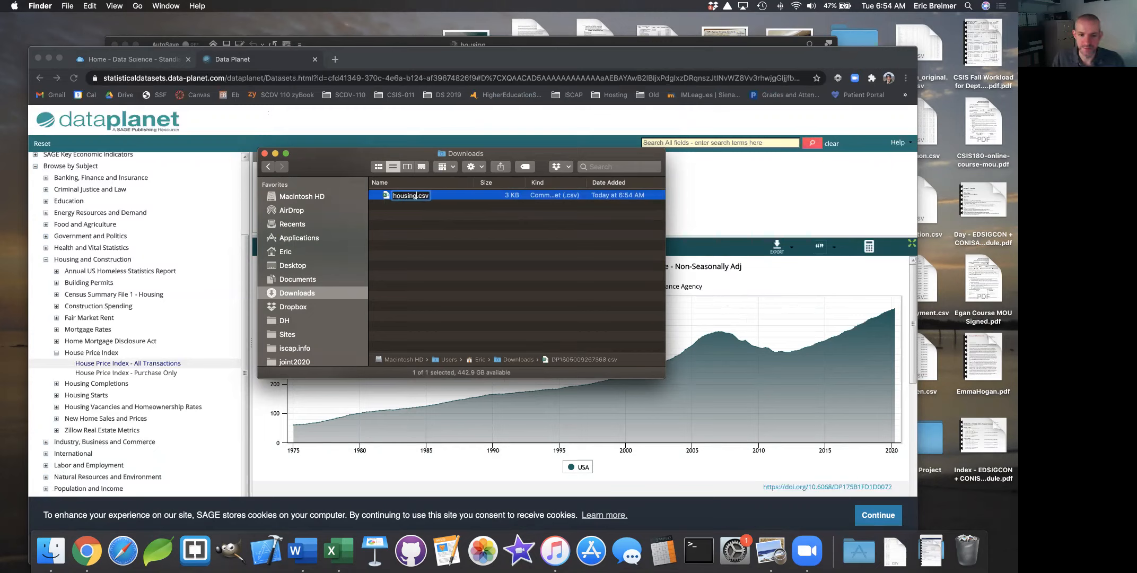
pyautogui.press('Return')
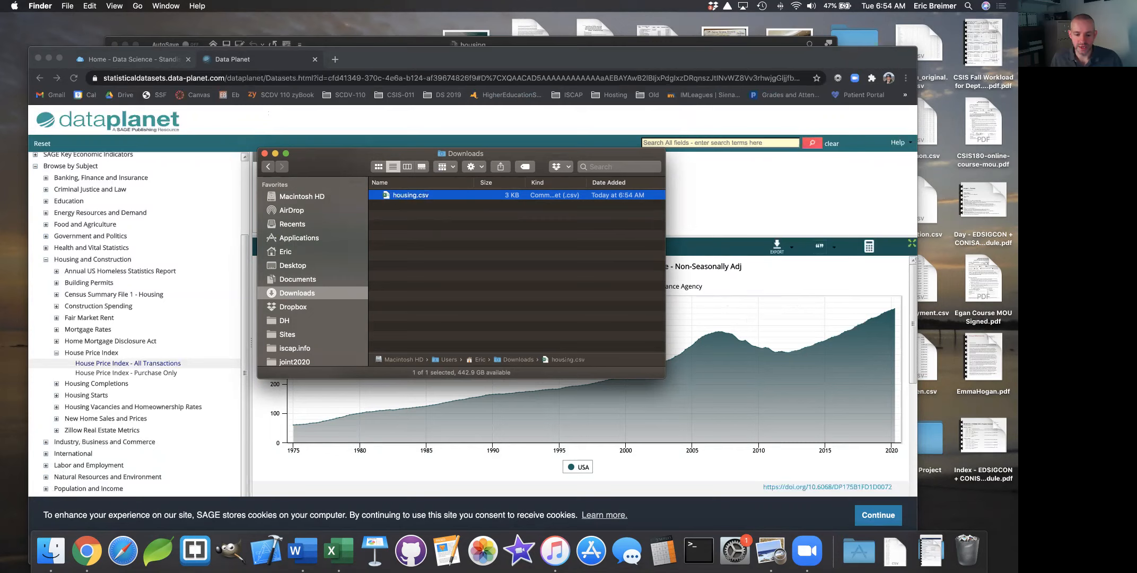
# Open the renamed housing.csv from the Downloads folder in Excel
pyautogui.rightClick(338, 550)
pyautogui.click(430, 241)
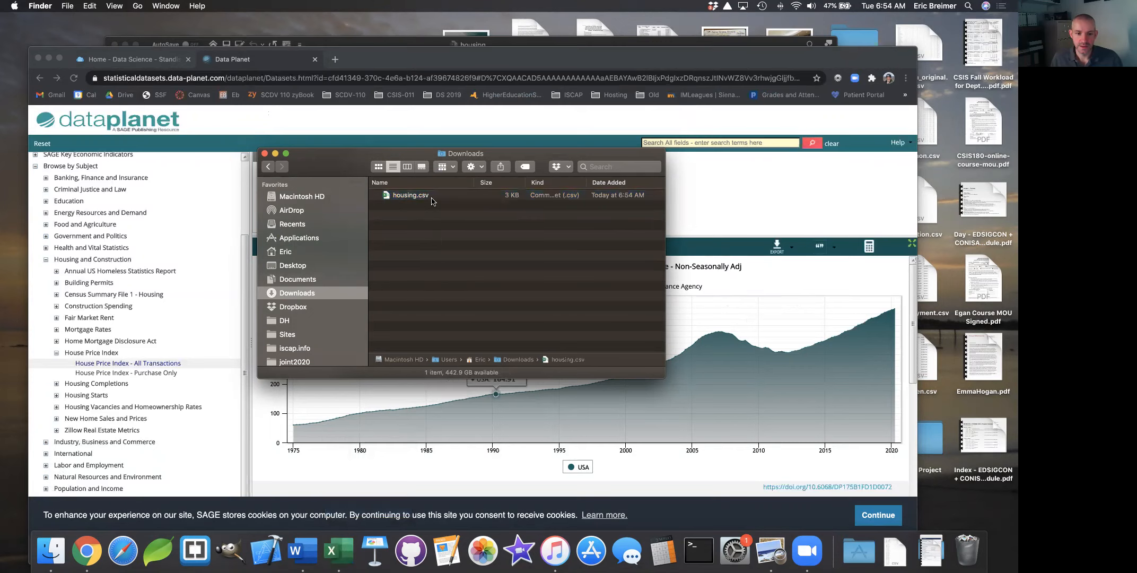
pyautogui.click(401, 195)
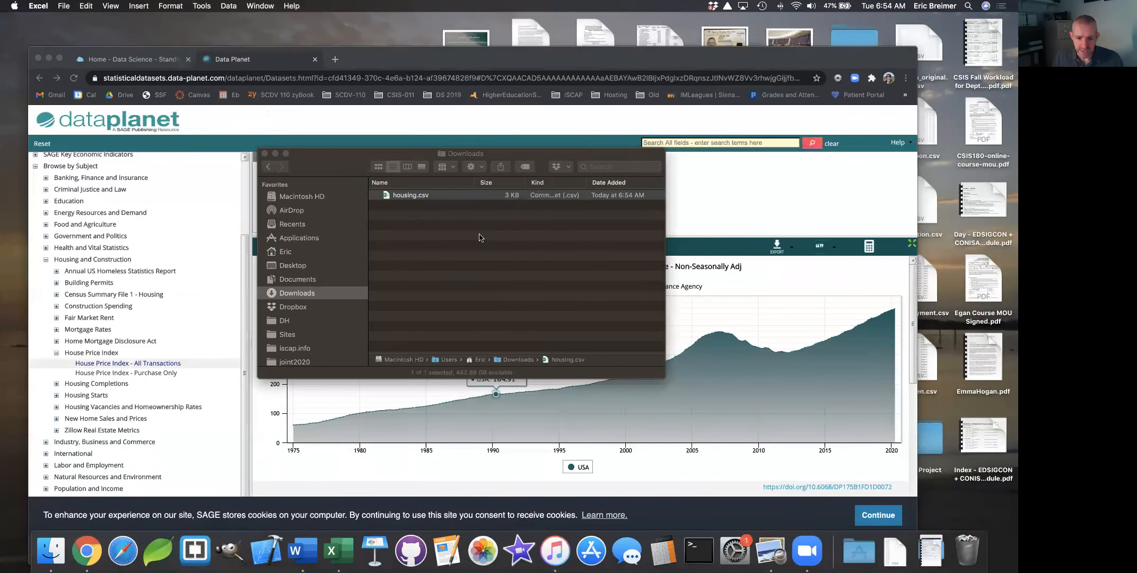
pyautogui.click(333, 546)
# Examine the quarterly time codes and house price index values down the whole housing sheet, and close the workbook
pyautogui.scroll(-10, 221, 229)
pyautogui.scroll(-20, 202, 235)
pyautogui.scroll(20, 202, 235)
pyautogui.scroll(20, 203, 235)
pyautogui.click(197, 237)
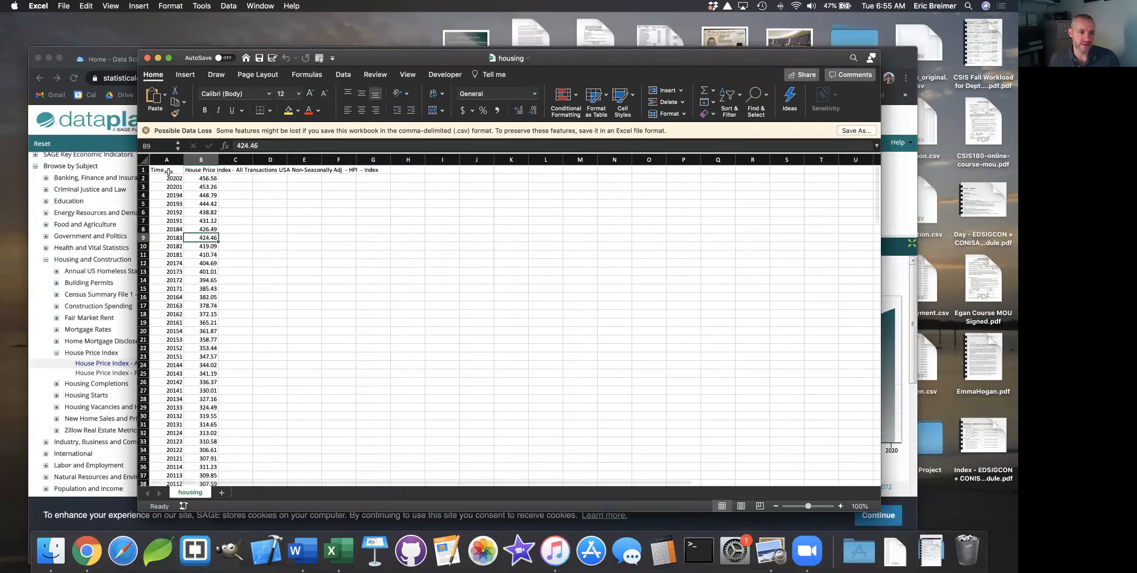
pyautogui.click(173, 180)
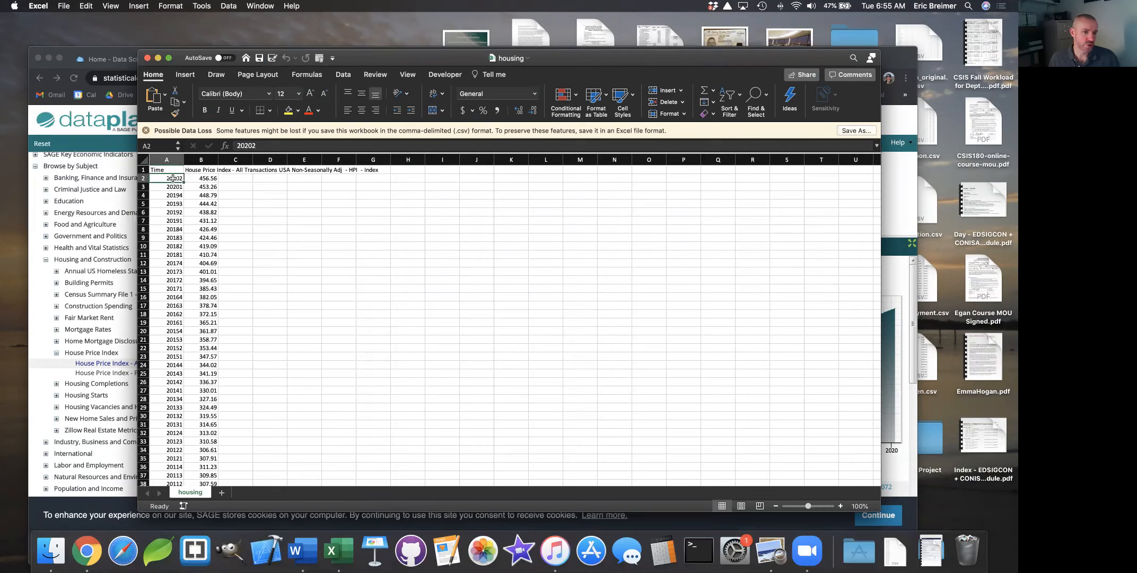
pyautogui.click(175, 229)
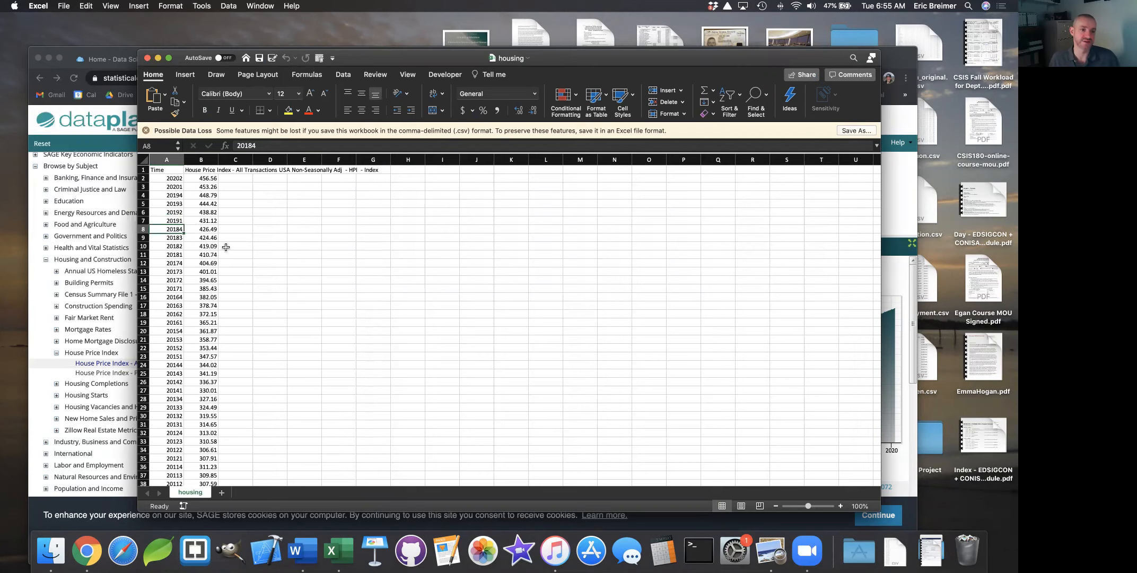
pyautogui.scroll(-10, 216, 260)
pyautogui.scroll(-15, 216, 260)
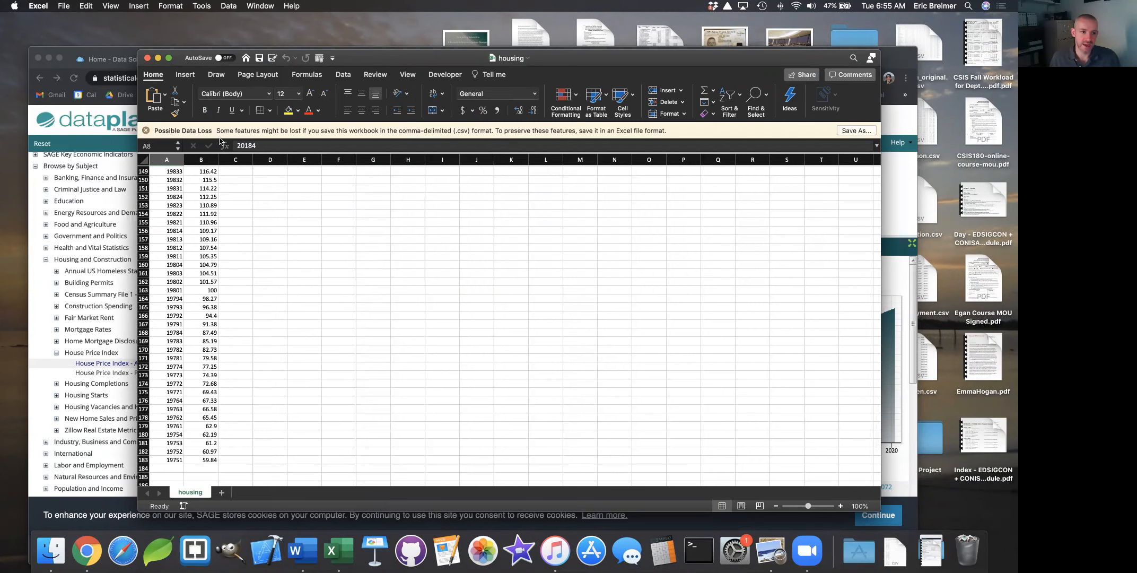
pyautogui.press('super+w')
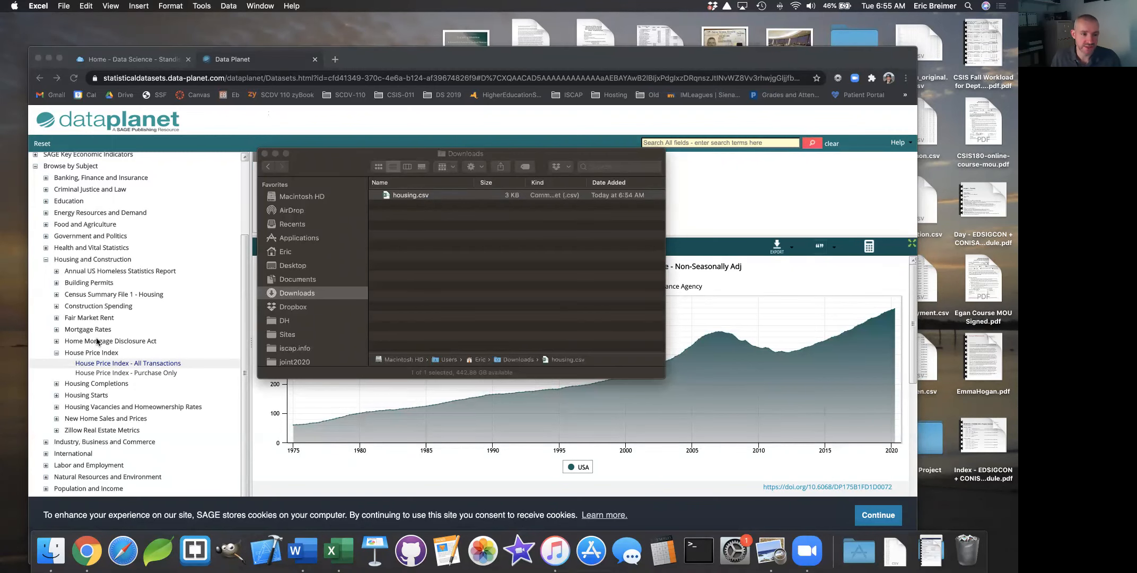
# Return to Data Planet and collapse the Housing and Construction category and the Browse by Subject list
pyautogui.click(46, 262)
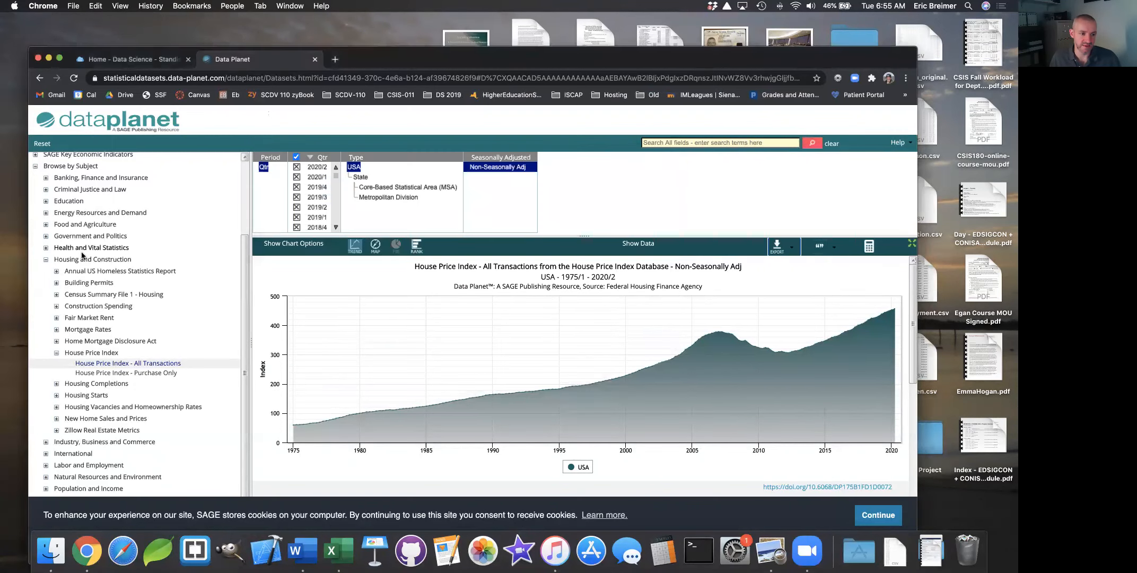
pyautogui.click(46, 260)
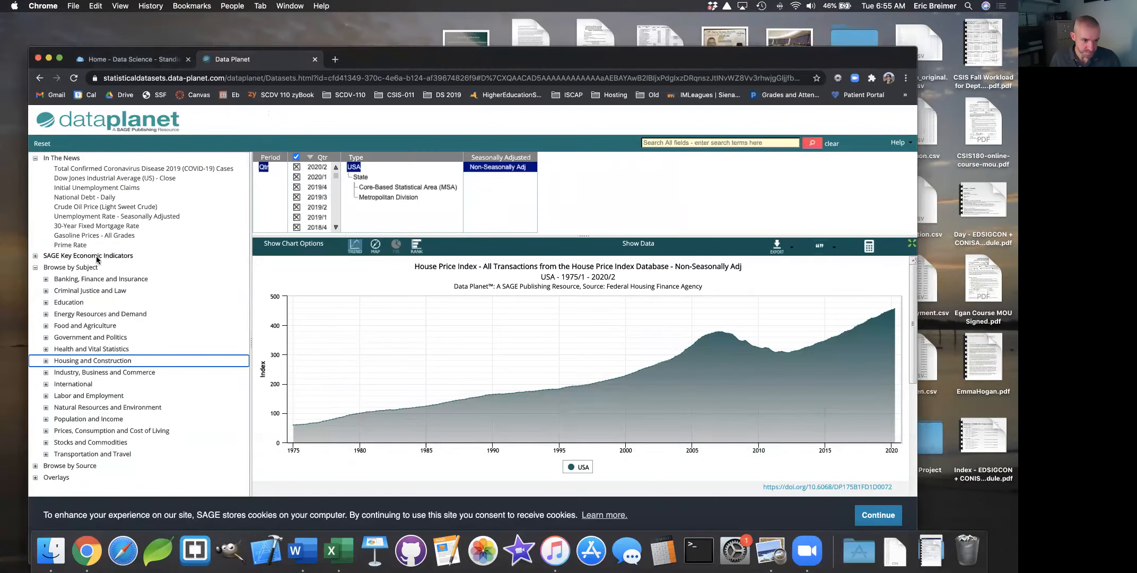
pyautogui.click(35, 267)
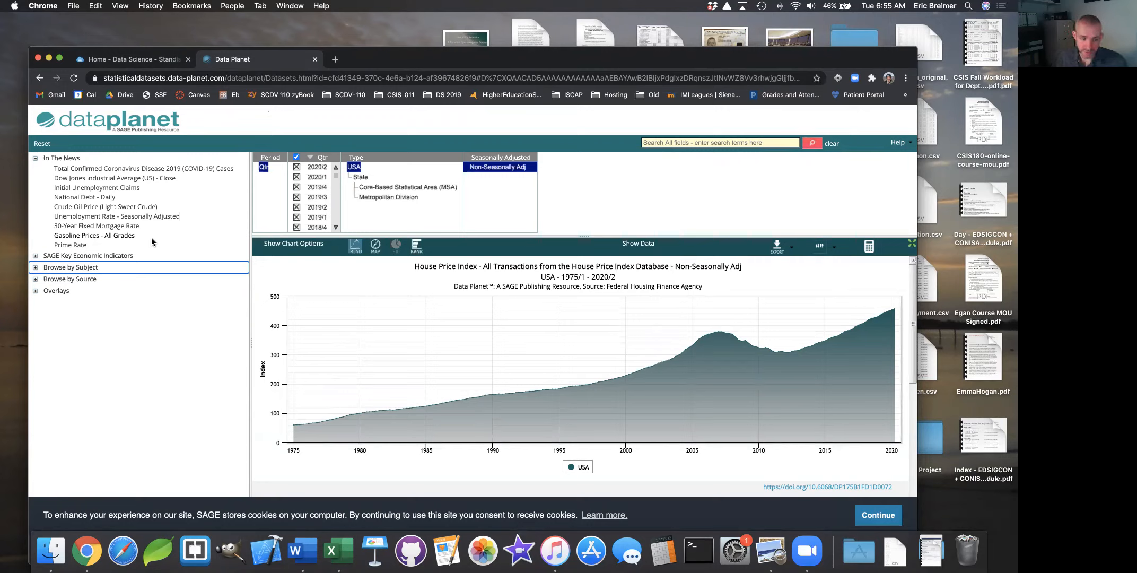
# Display the Dow Jones Industrial Average (US) - Close dataset under In The News and export it as Delimited Text
pyautogui.click(84, 178)
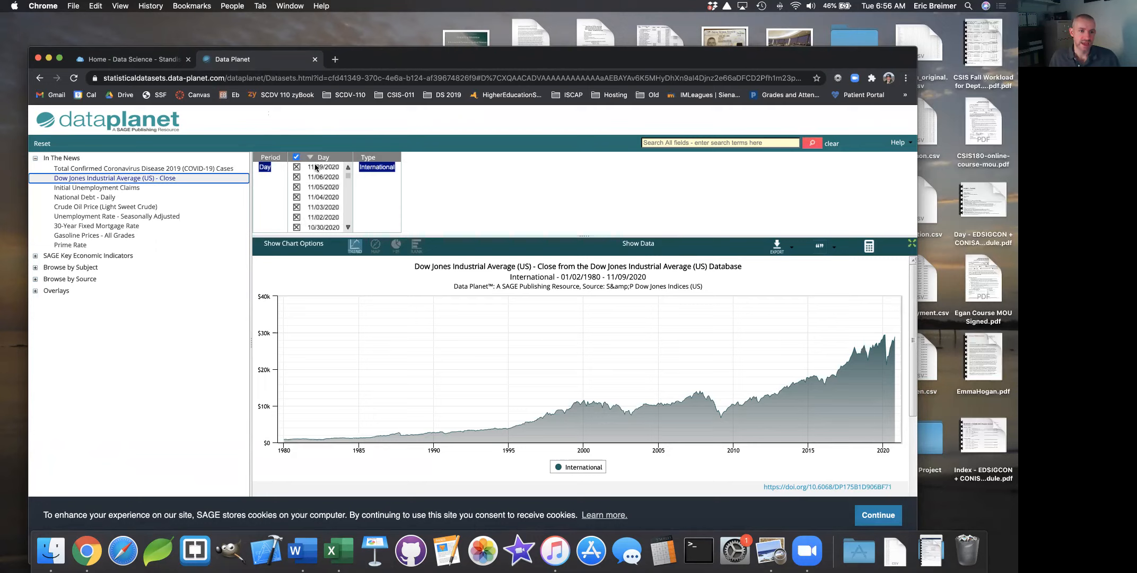
pyautogui.click(778, 248)
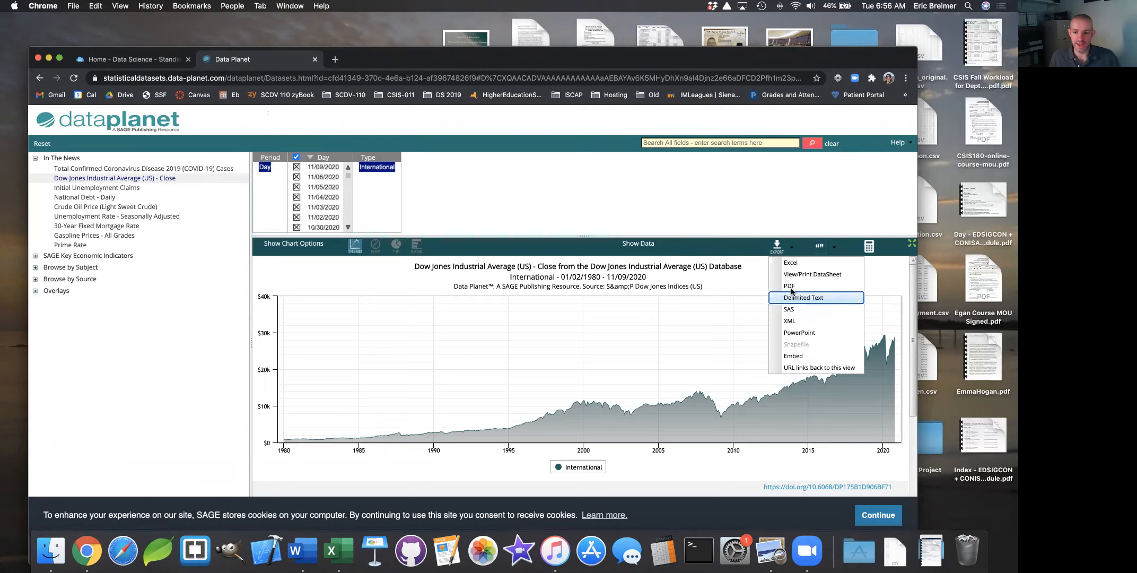
pyautogui.click(805, 300)
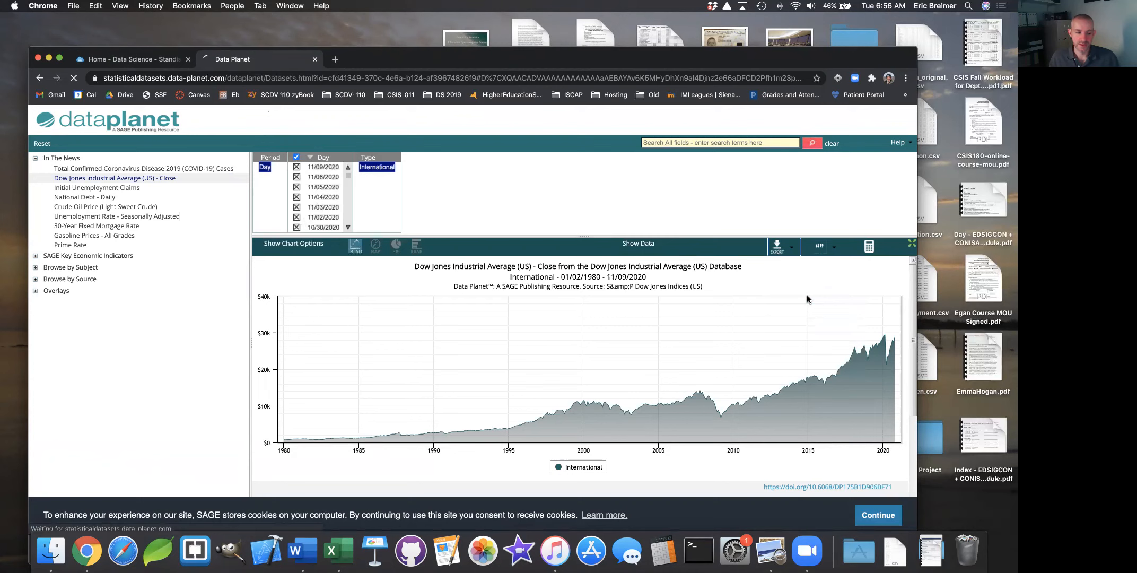
# Show the Downloads folder in Finder and rename the newly exported Dow Jones file as dow.csv
pyautogui.click(51, 549)
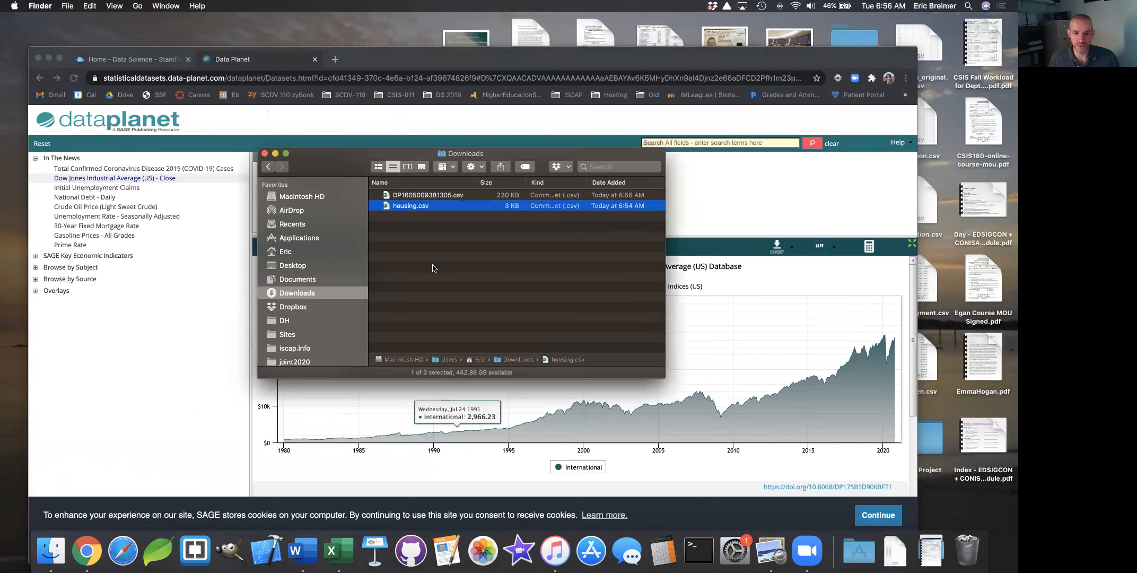
pyautogui.click(422, 194)
pyautogui.press('Return')
pyautogui.write('dow')
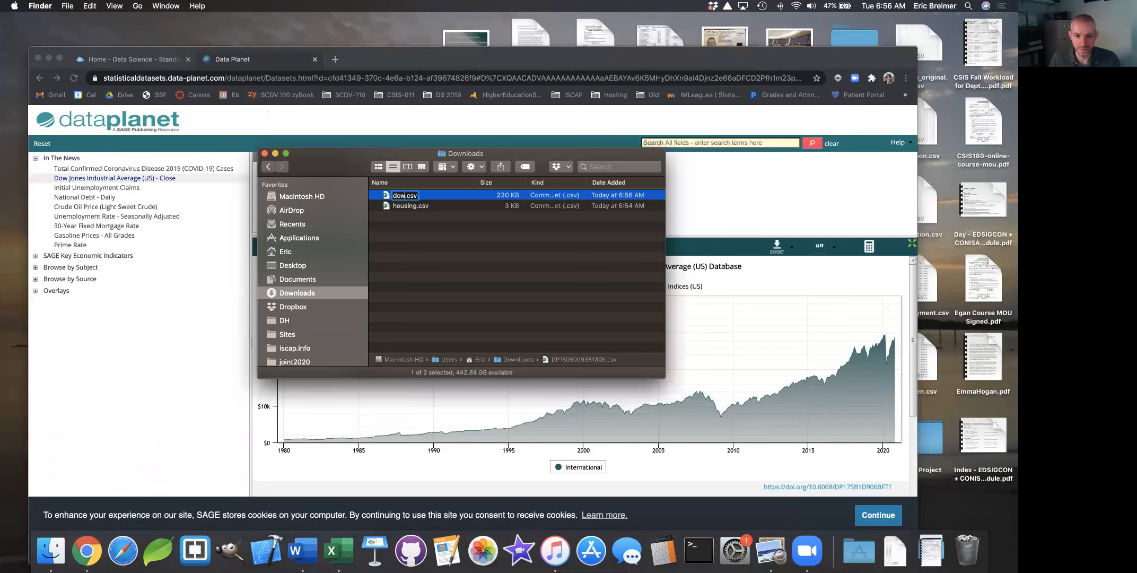
pyautogui.press('Return')
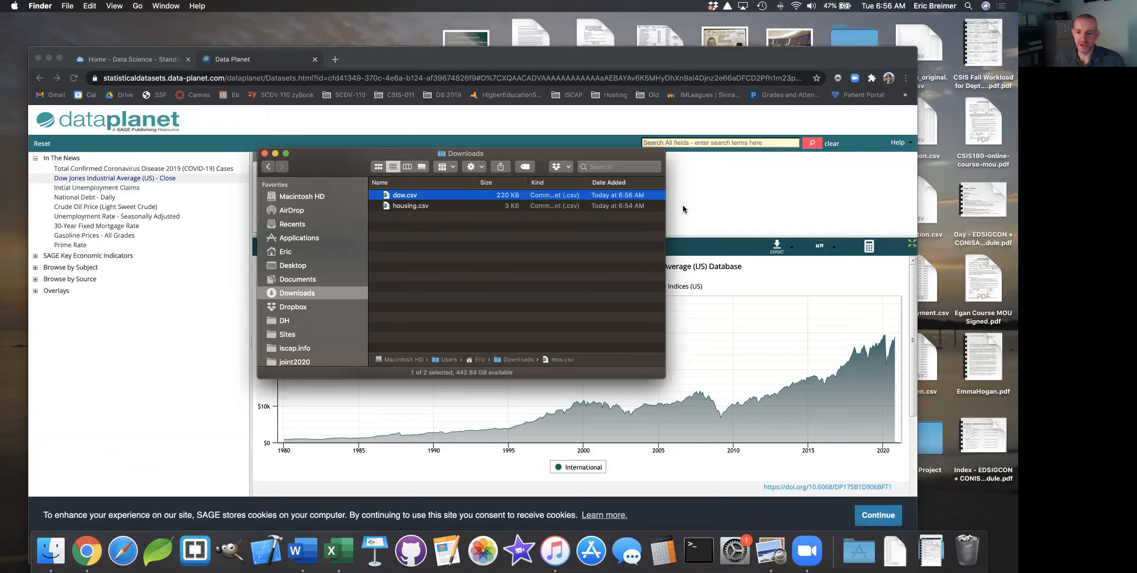
# Open dow.csv in Excel, examine the daily time codes and closing values, and close the workbook
pyautogui.doubleClick(407, 195)
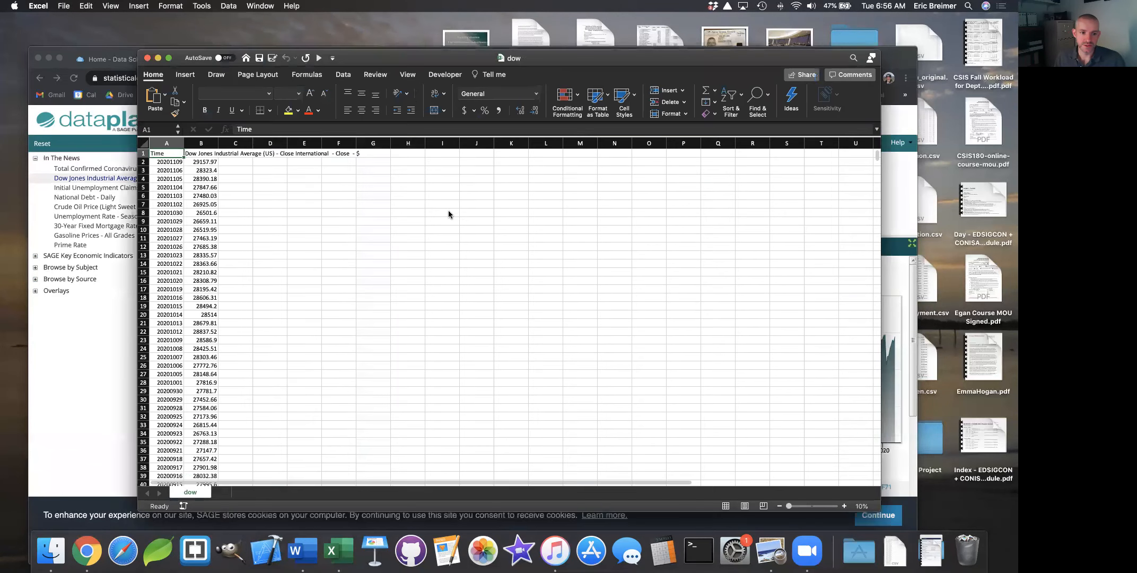
pyautogui.click(204, 180)
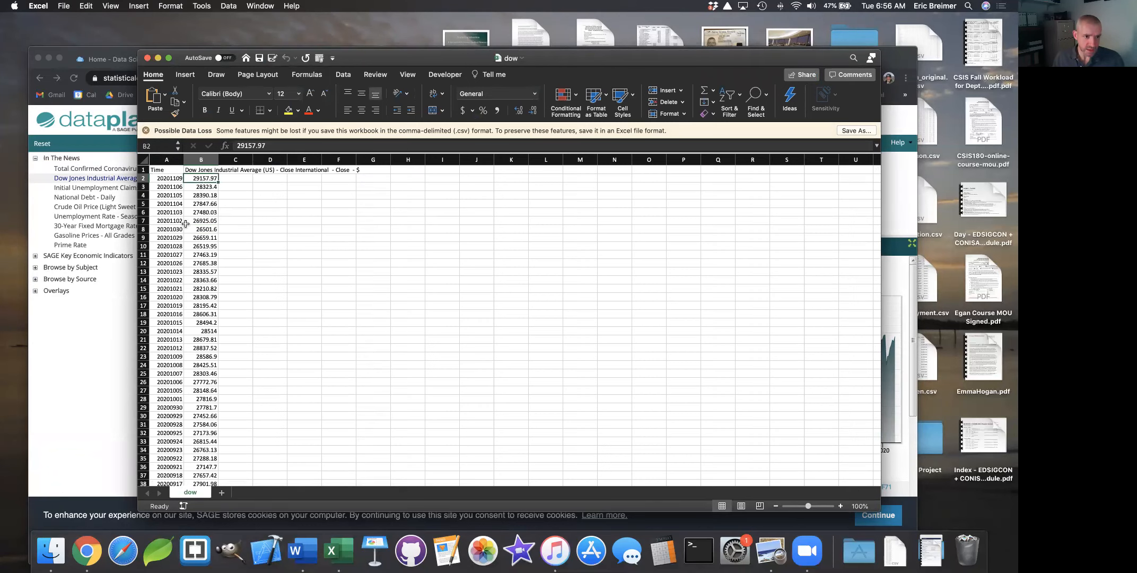
pyautogui.click(172, 179)
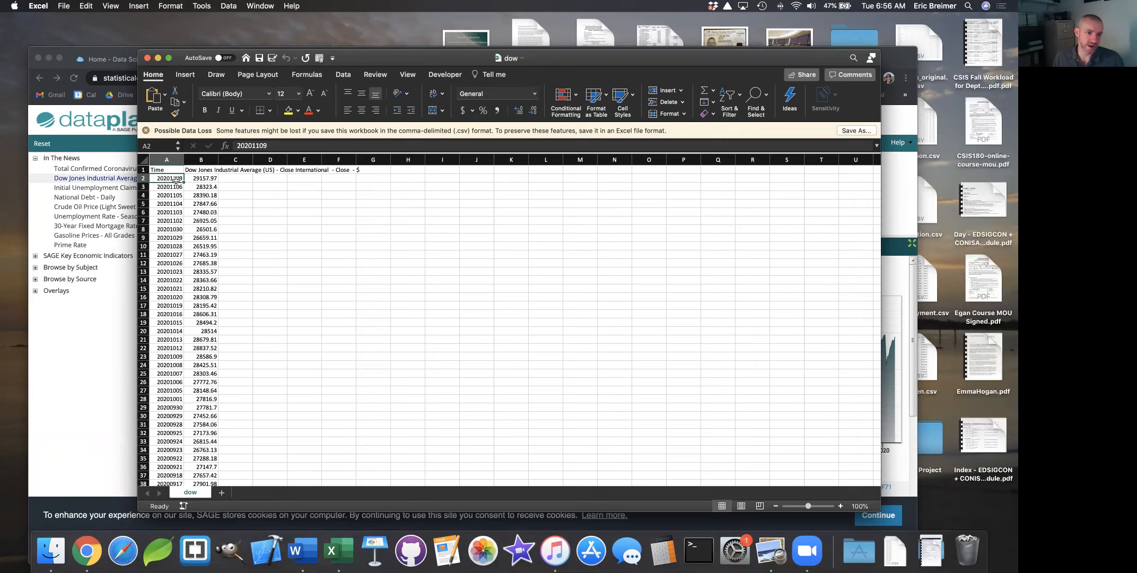
pyautogui.click(179, 187)
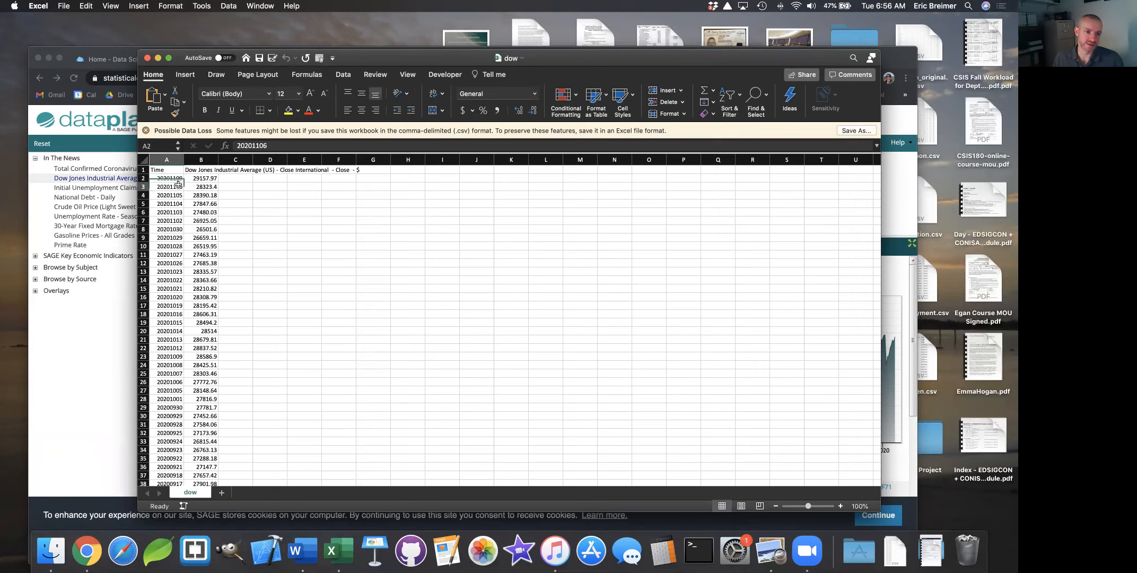
pyautogui.click(177, 195)
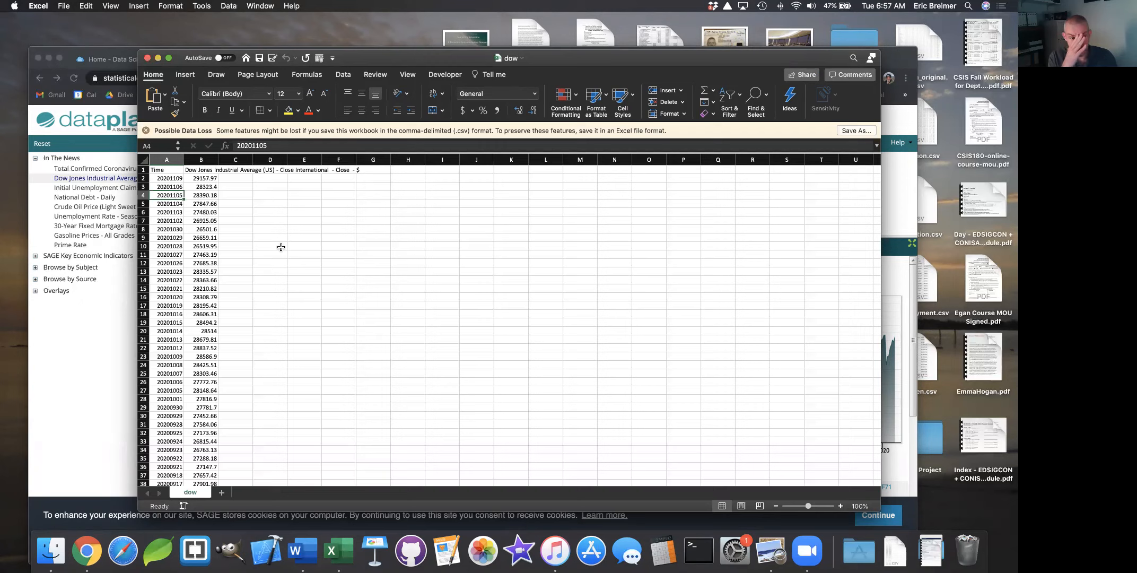
pyautogui.scroll(-4, 281, 247)
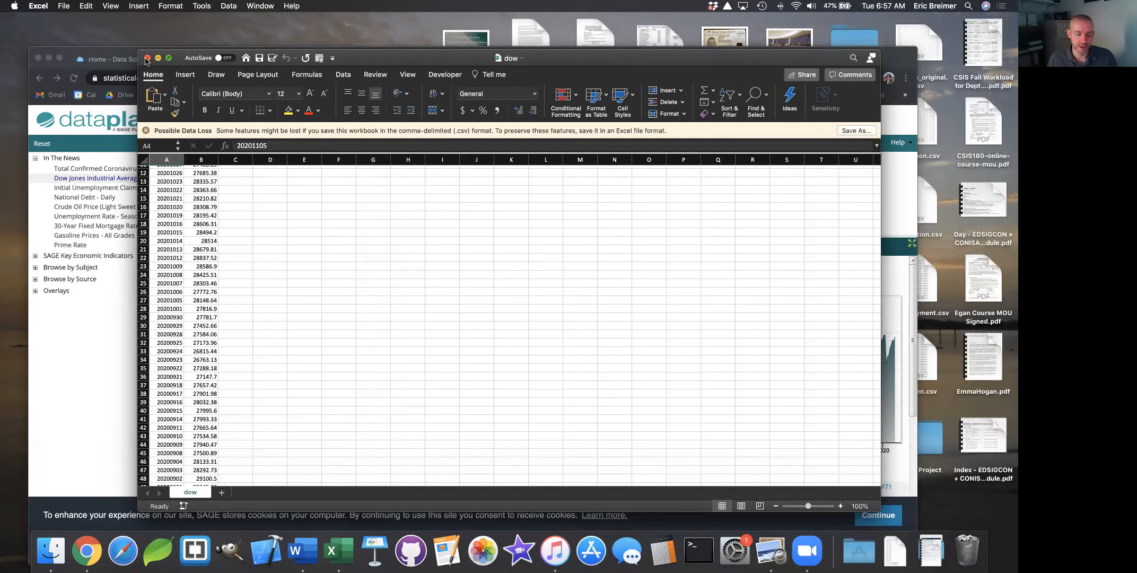
pyautogui.click(147, 58)
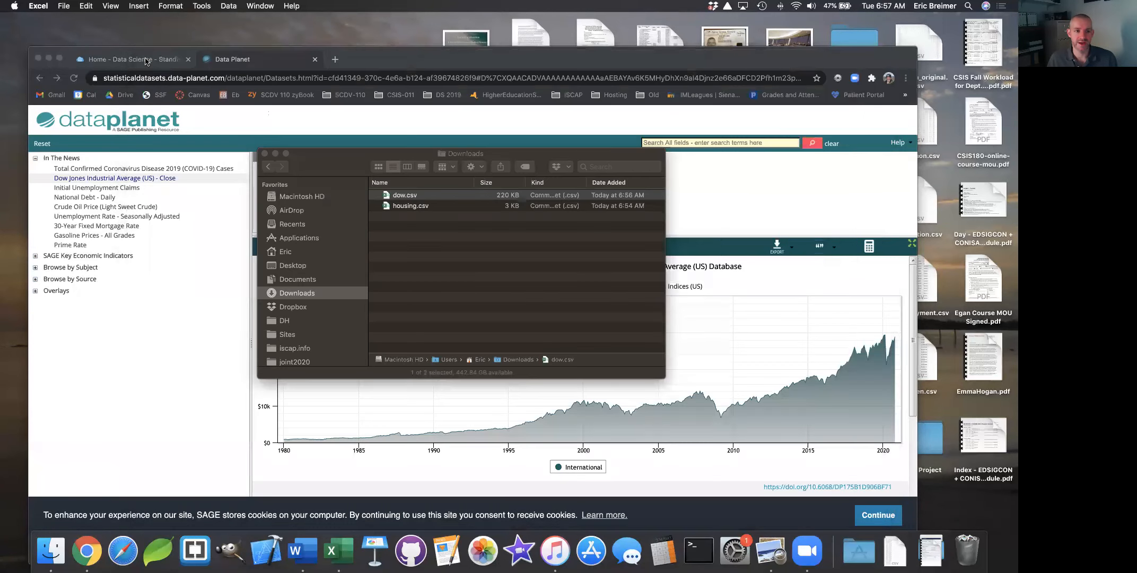
# Go to github.com in a new Chrome tab and open the scdv110-f20 repository
pyautogui.click(336, 60)
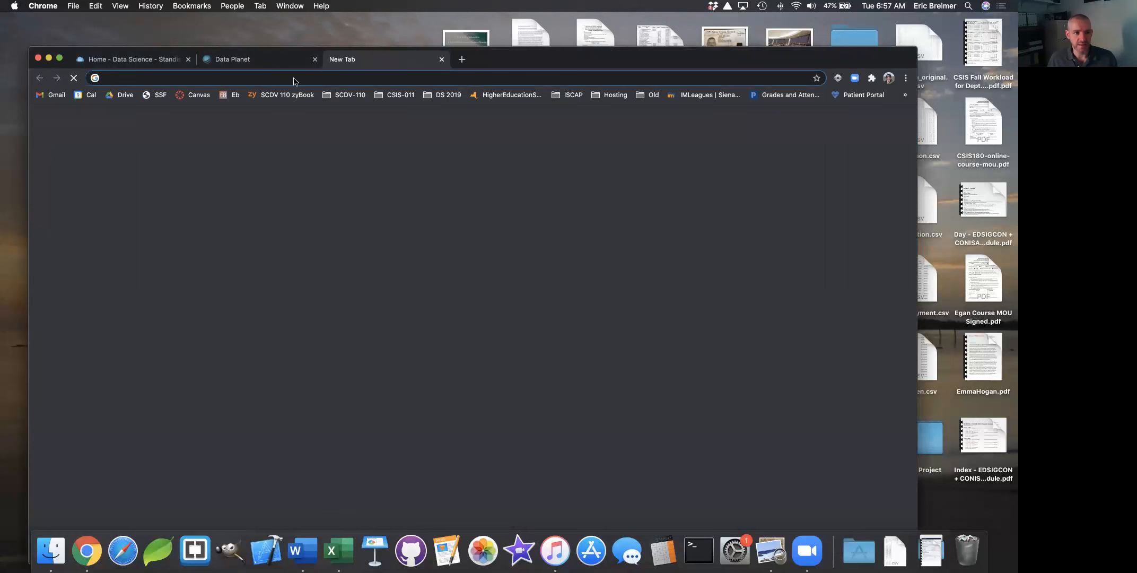
pyautogui.write('github.com')
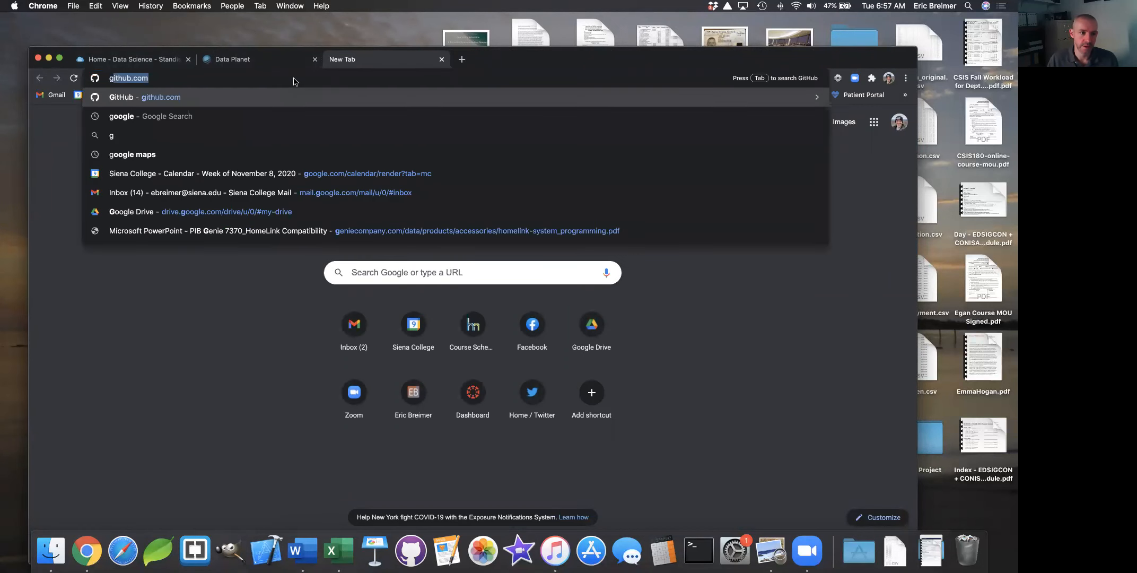
pyautogui.press('Return')
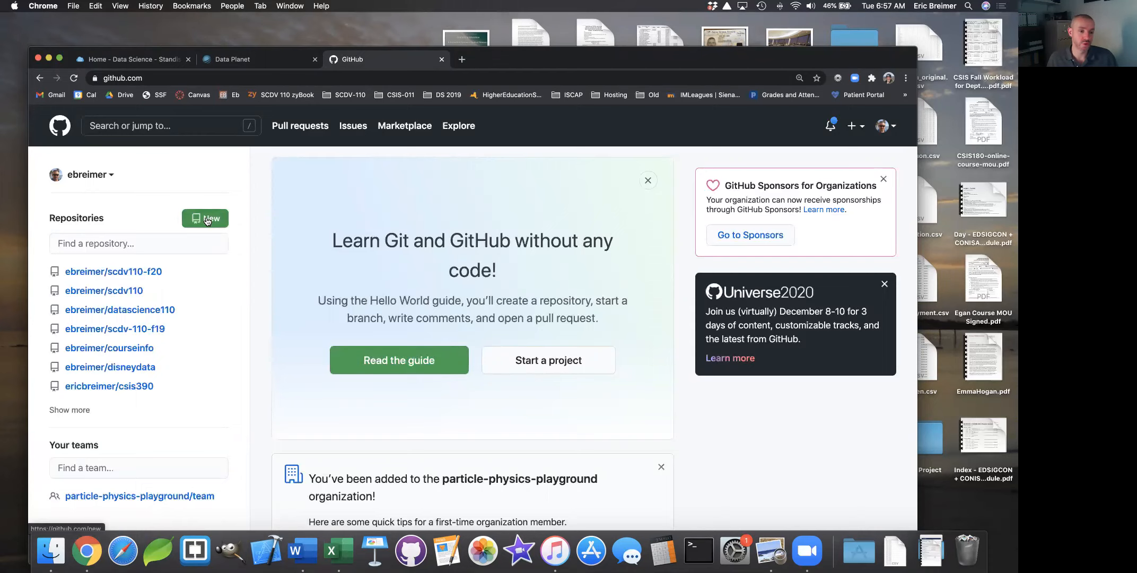
pyautogui.click(127, 271)
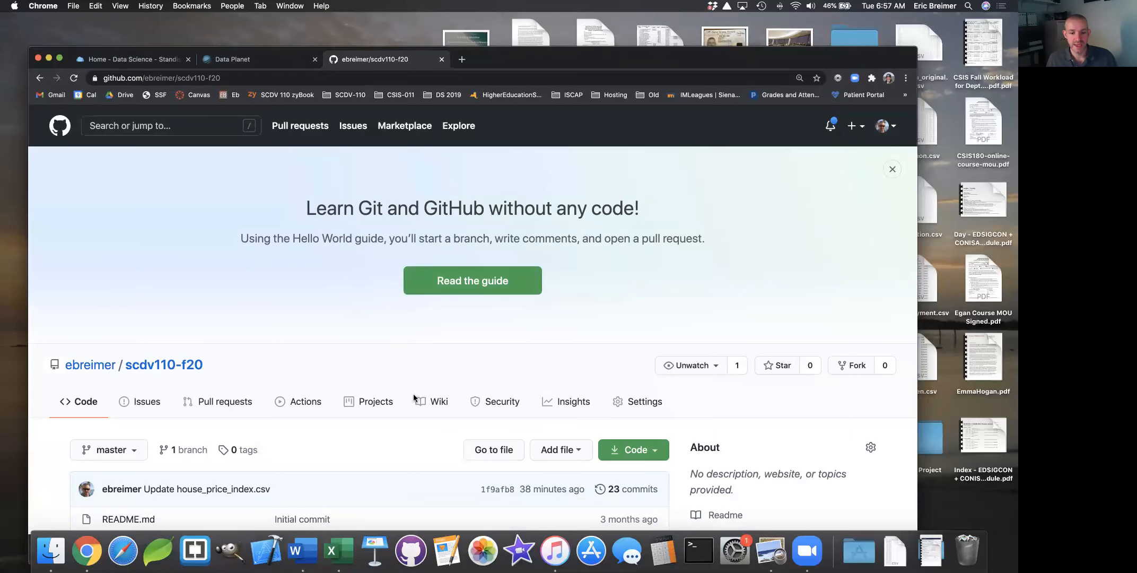
# Add dow.csv and housing.csv from the Downloads folder to the scdv110-f20 repository's file upload
pyautogui.scroll(-4, 414, 393)
pyautogui.scroll(3, 402, 379)
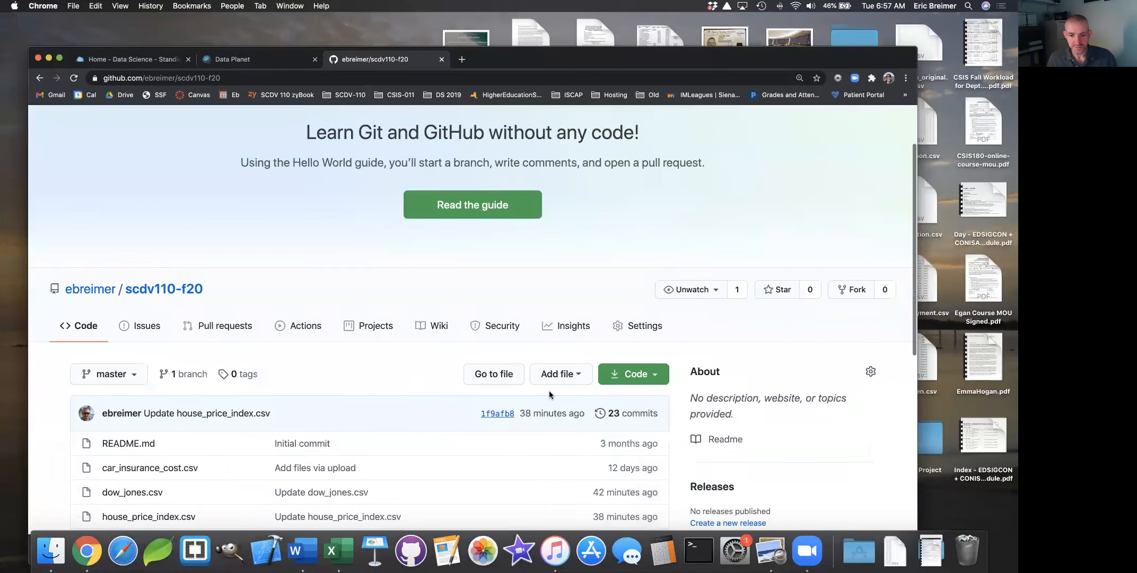
pyautogui.scroll(-1, 549, 393)
pyautogui.click(578, 304)
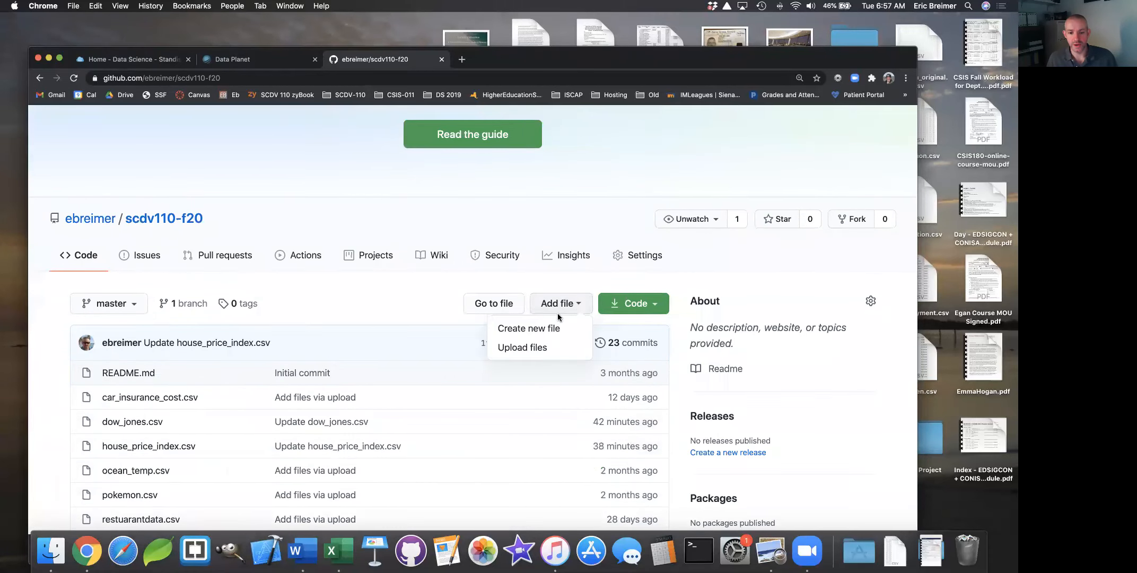
pyautogui.click(523, 349)
pyautogui.scroll(-5, 522, 345)
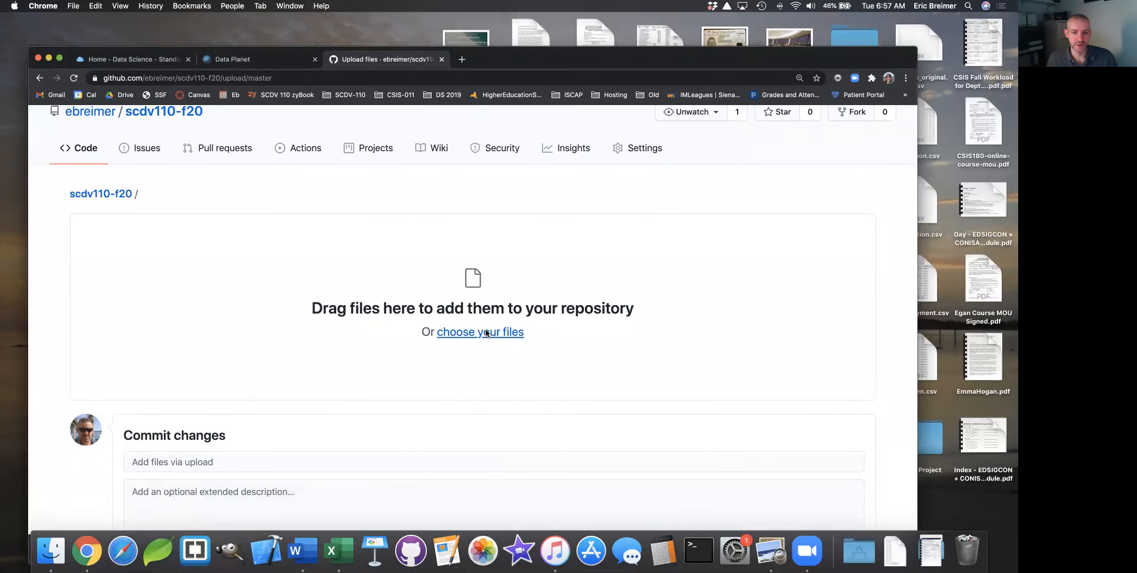
pyautogui.click(487, 333)
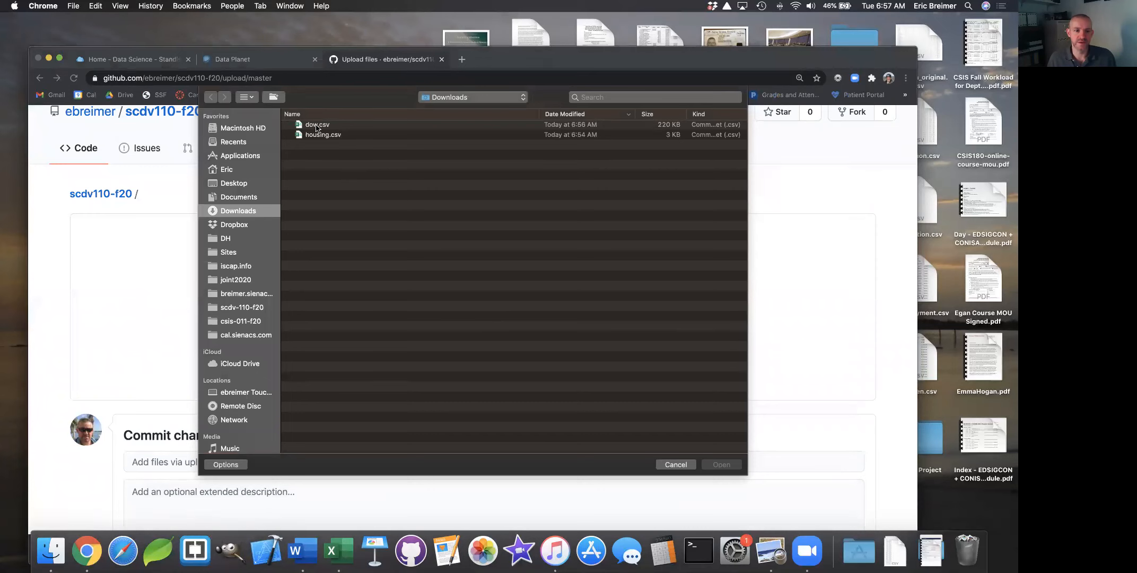
pyautogui.click(318, 126)
pyautogui.keyDown('shift'); pyautogui.click(325, 137); pyautogui.keyUp('shift')
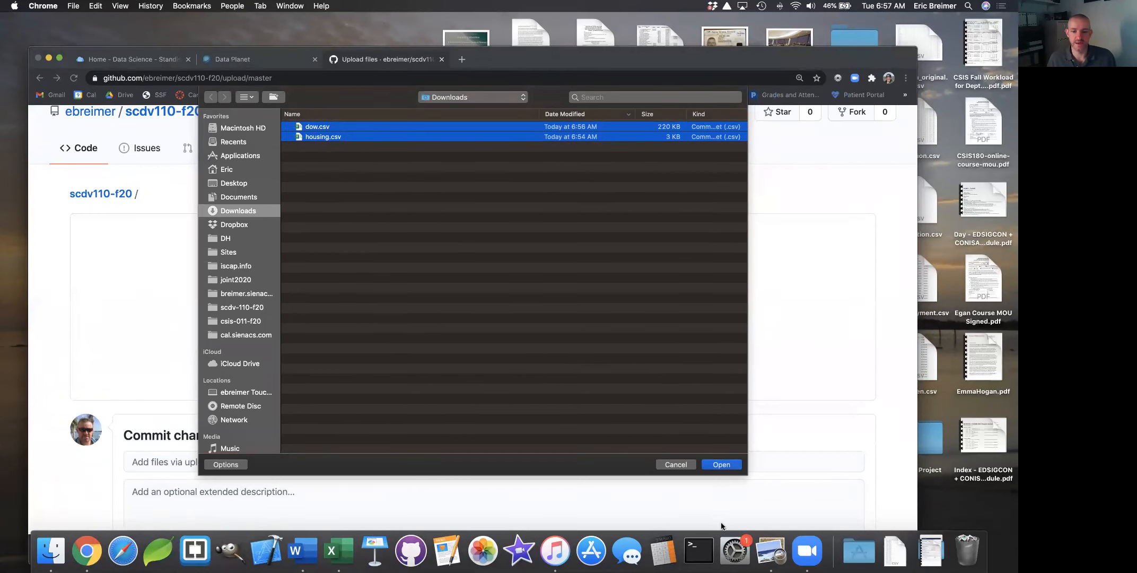
pyautogui.click(721, 465)
# Commit the two uploaded CSV files directly to the master branch and check the repository's file list
pyautogui.scroll(-5, 393, 294)
pyautogui.scroll(10, 393, 293)
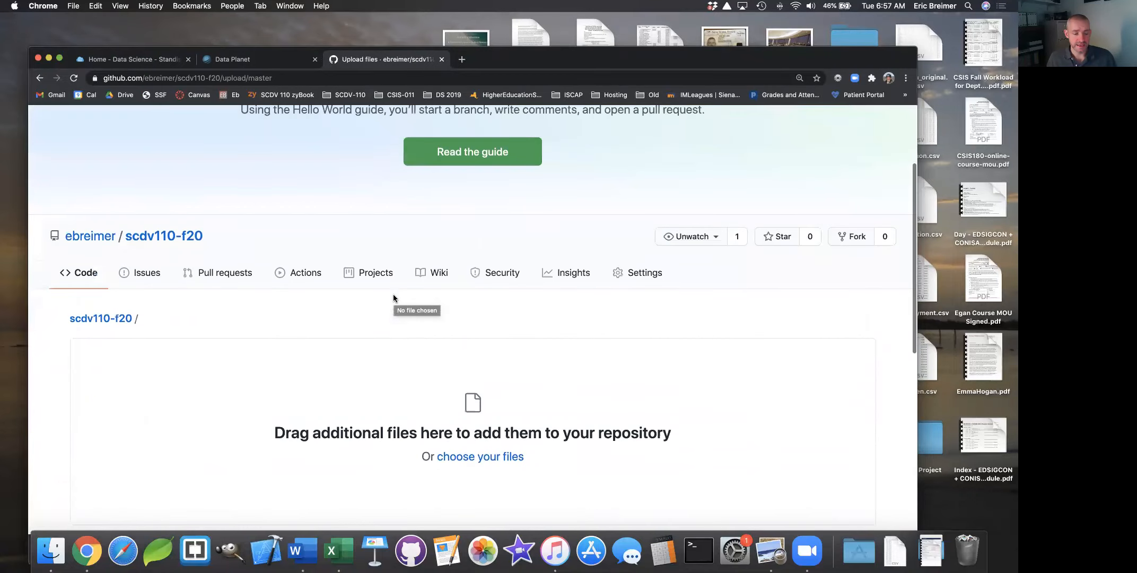
pyautogui.scroll(-10, 392, 294)
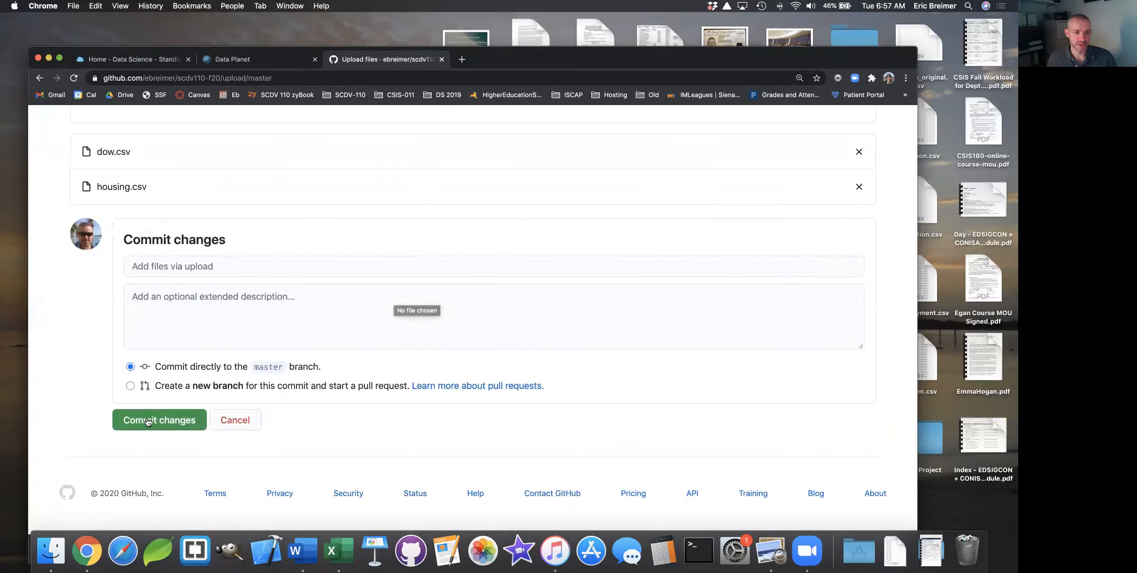
pyautogui.click(148, 420)
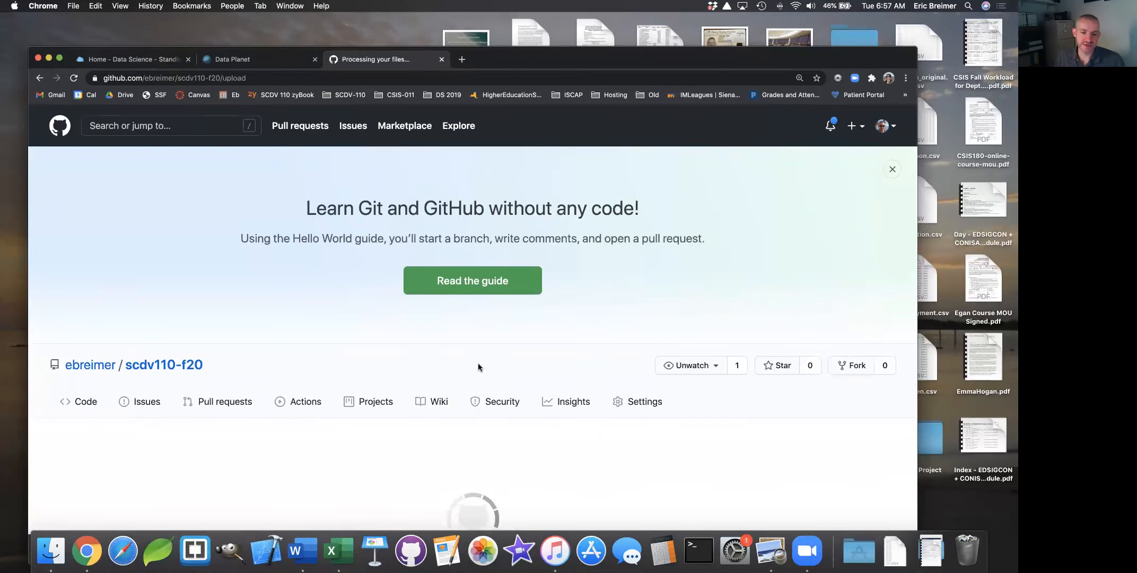
pyautogui.scroll(-3, 478, 362)
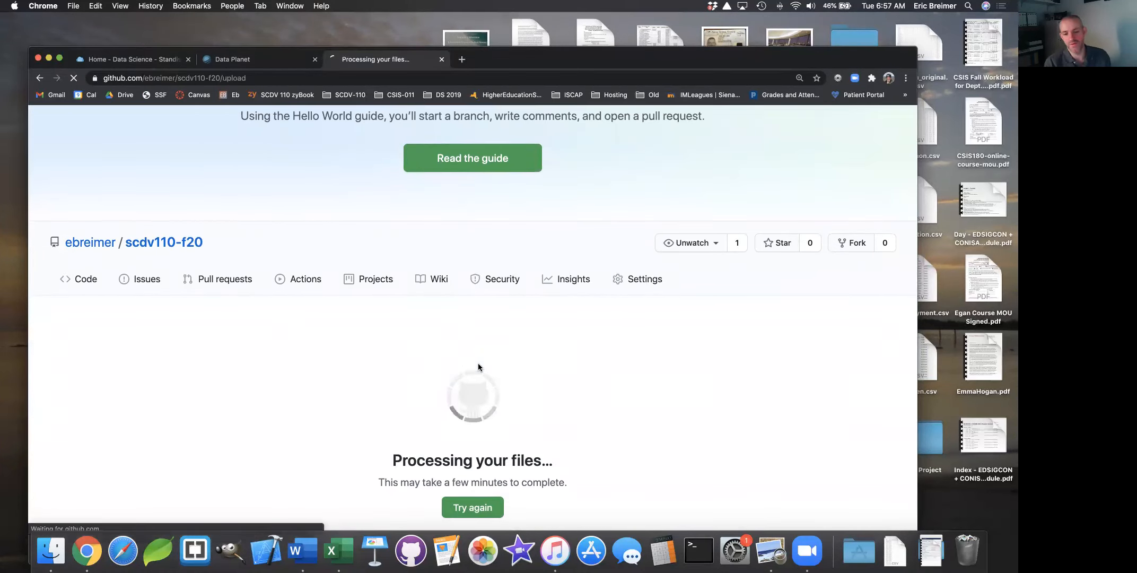
pyautogui.scroll(-3, 445, 360)
pyautogui.scroll(-2, 445, 359)
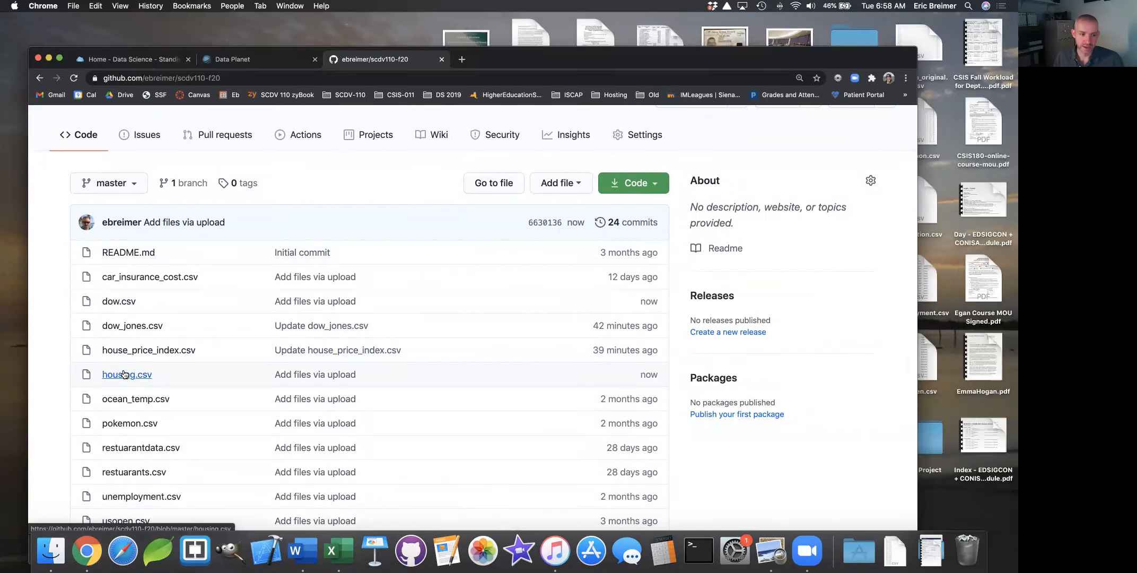
# Open the uploaded dow.csv in the repository and display its raw version
pyautogui.click(117, 302)
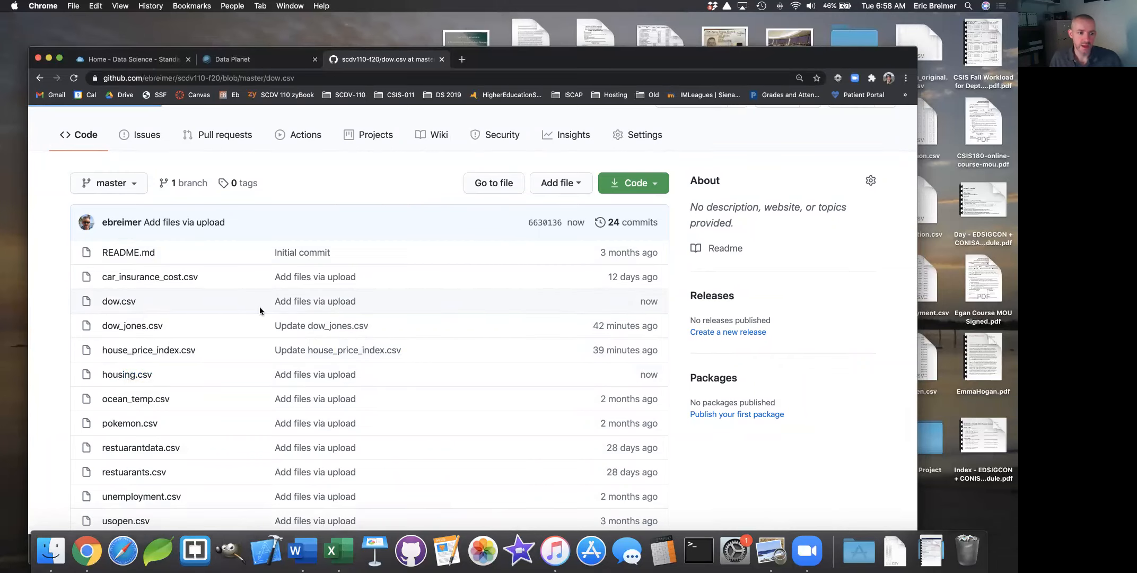
pyautogui.scroll(-5, 325, 303)
pyautogui.scroll(5, 326, 303)
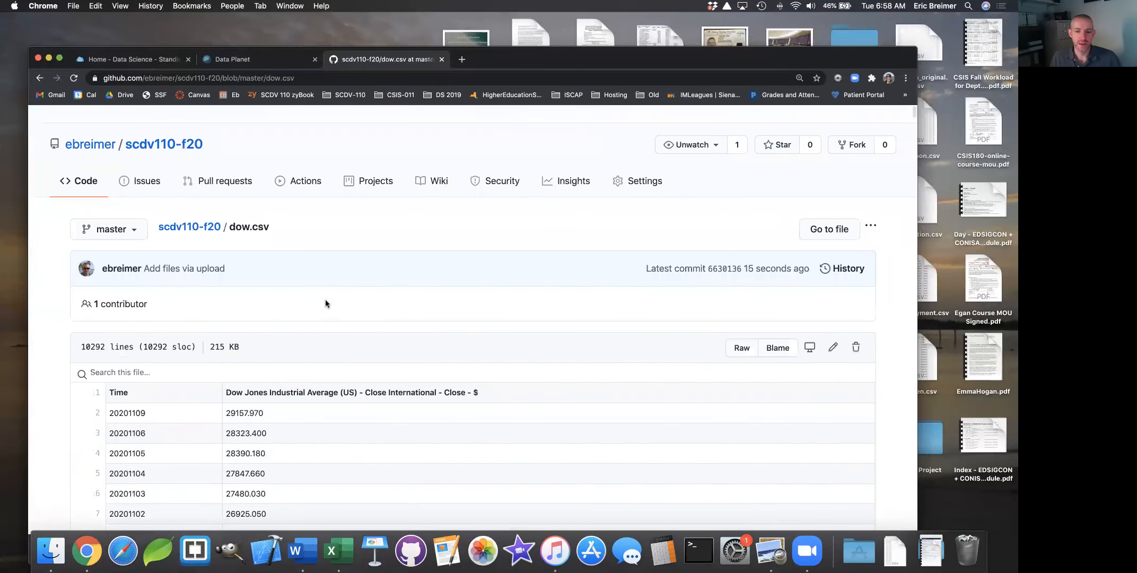
pyautogui.click(741, 353)
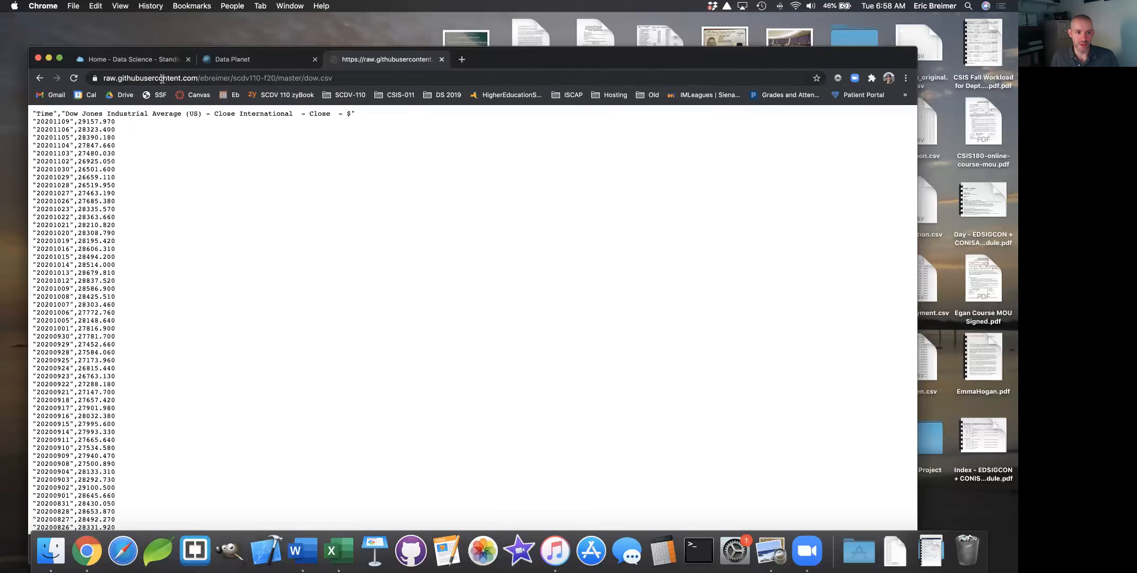
# Copy the full web address of the raw dow.csv file
pyautogui.click(171, 79)
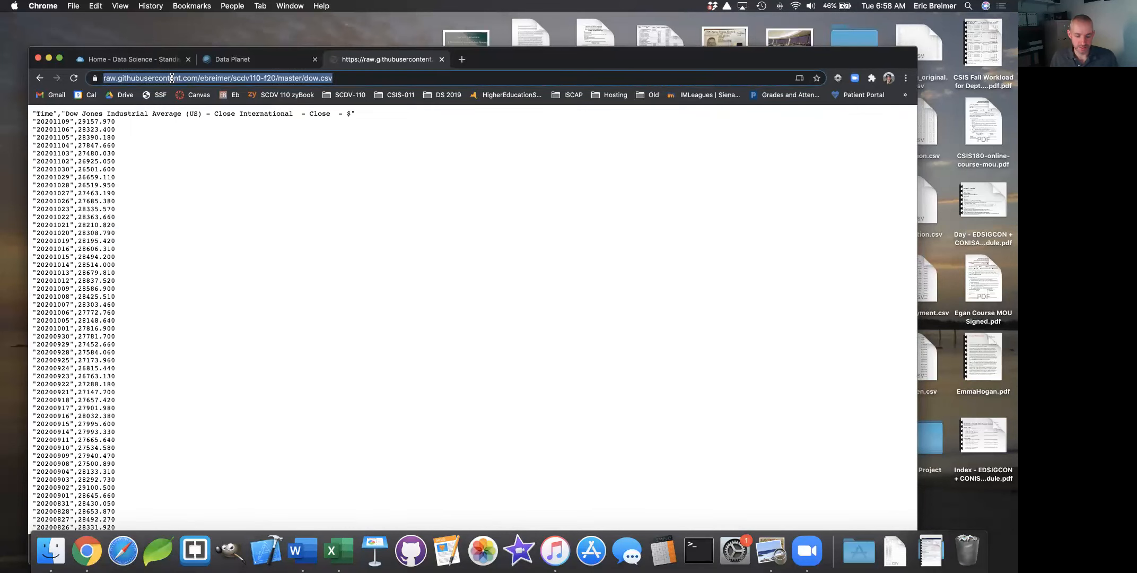
pyautogui.rightClick(172, 80)
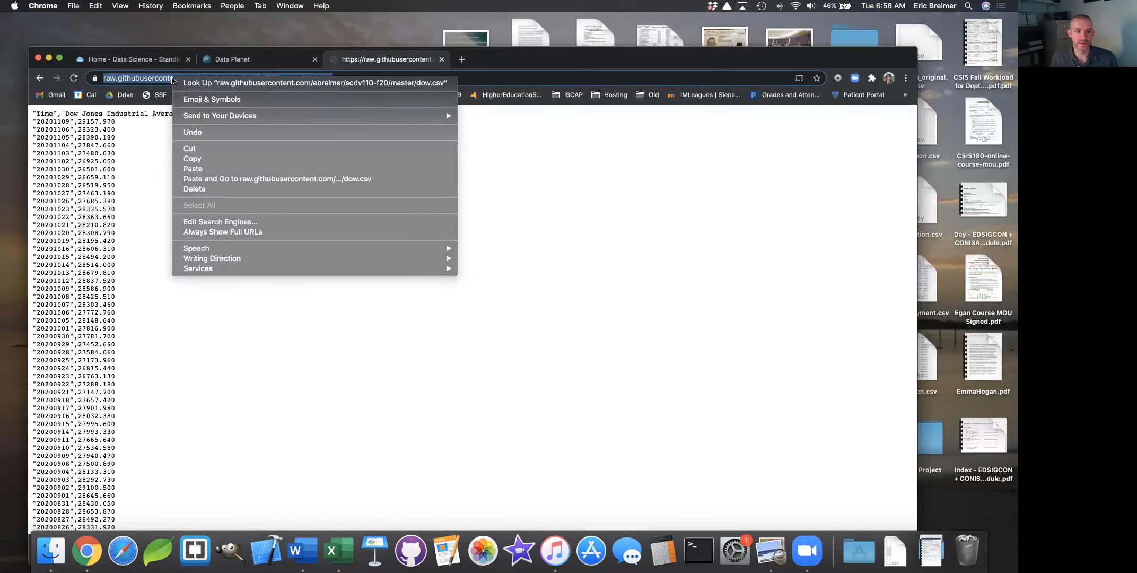
pyautogui.click(200, 158)
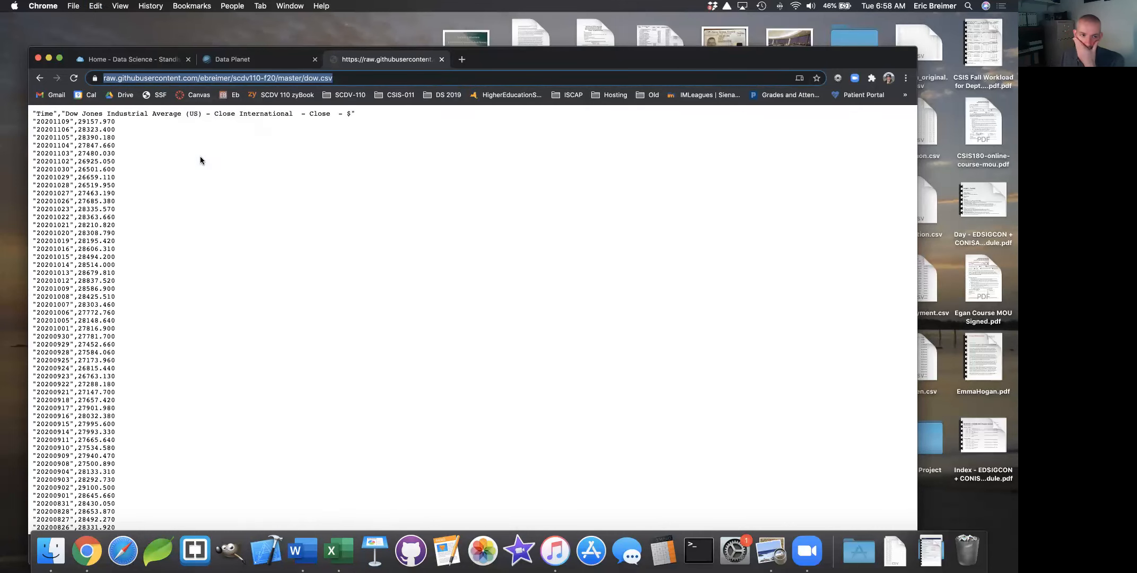
pyautogui.scroll(-1, 377, 117)
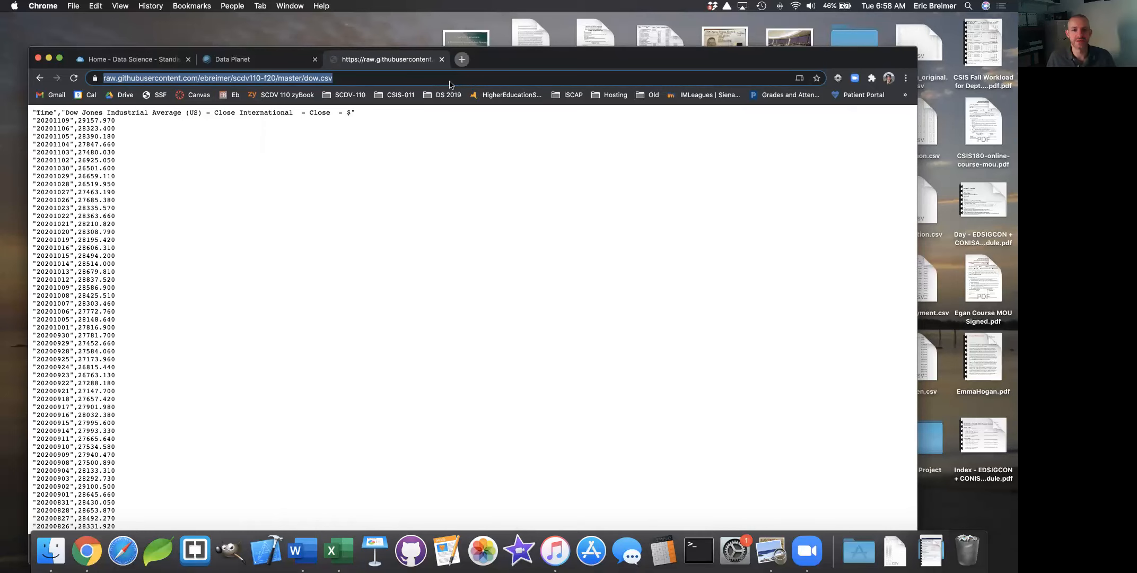
# Open Google Drive in a new browser tab and create a new Google Colaboratory notebook
pyautogui.click(462, 59)
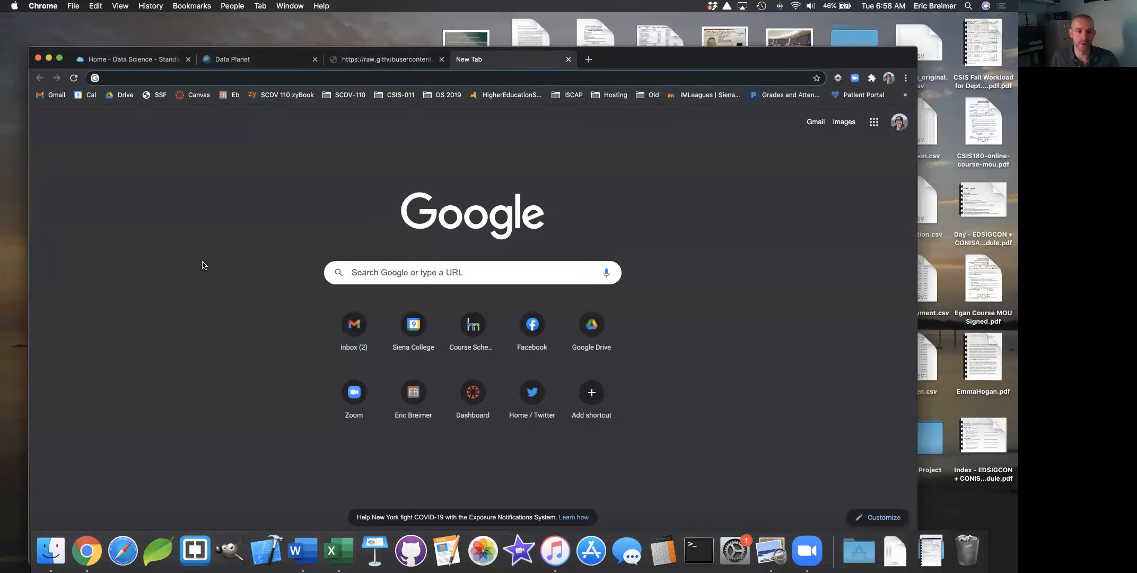
pyautogui.click(125, 95)
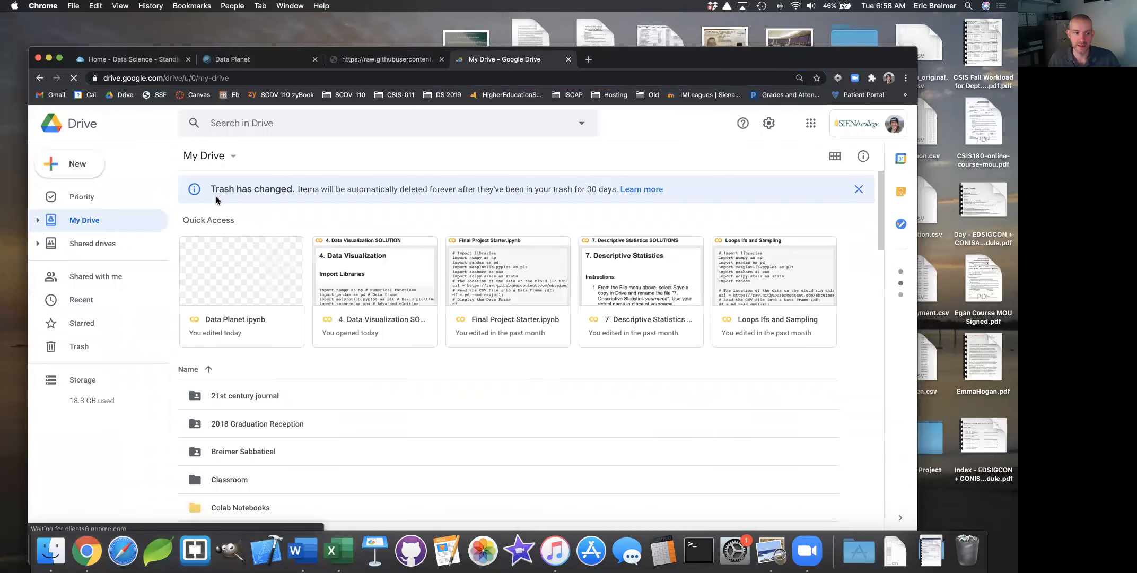
pyautogui.click(74, 164)
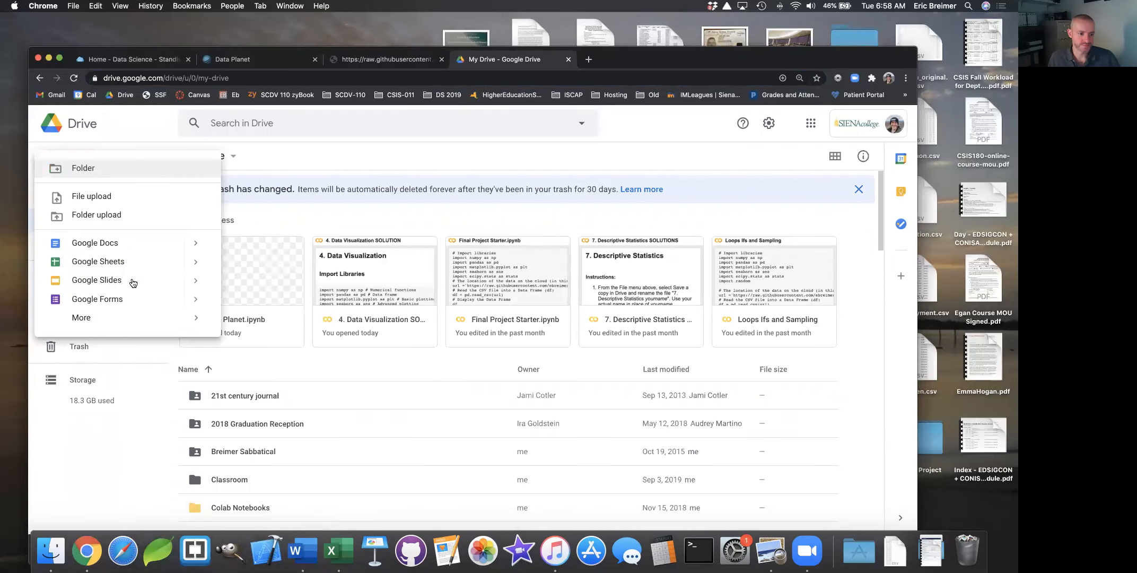
pyautogui.moveTo(133, 318)
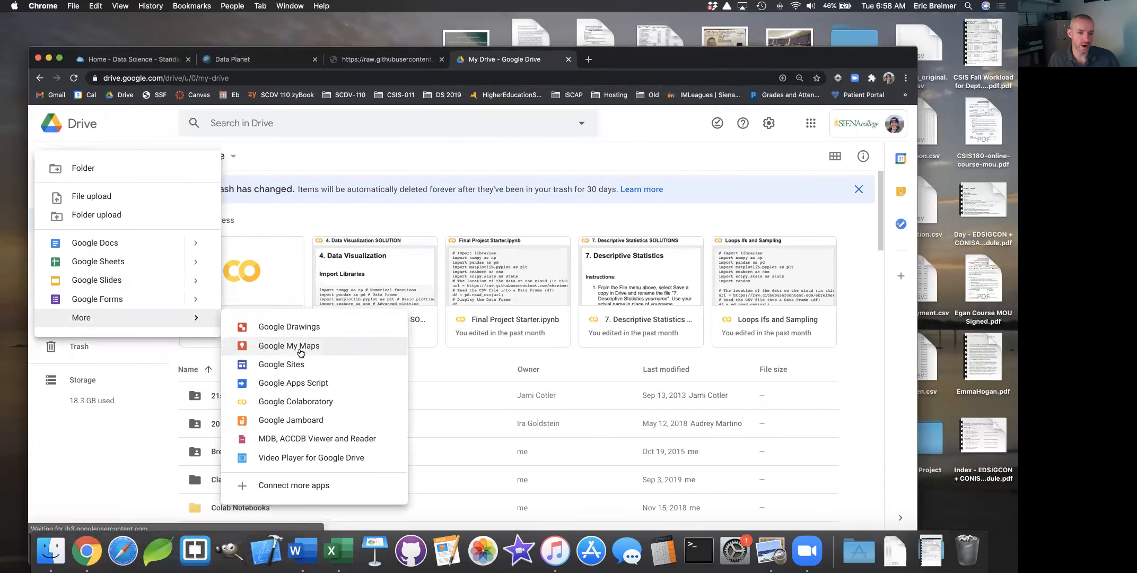
pyautogui.click(285, 404)
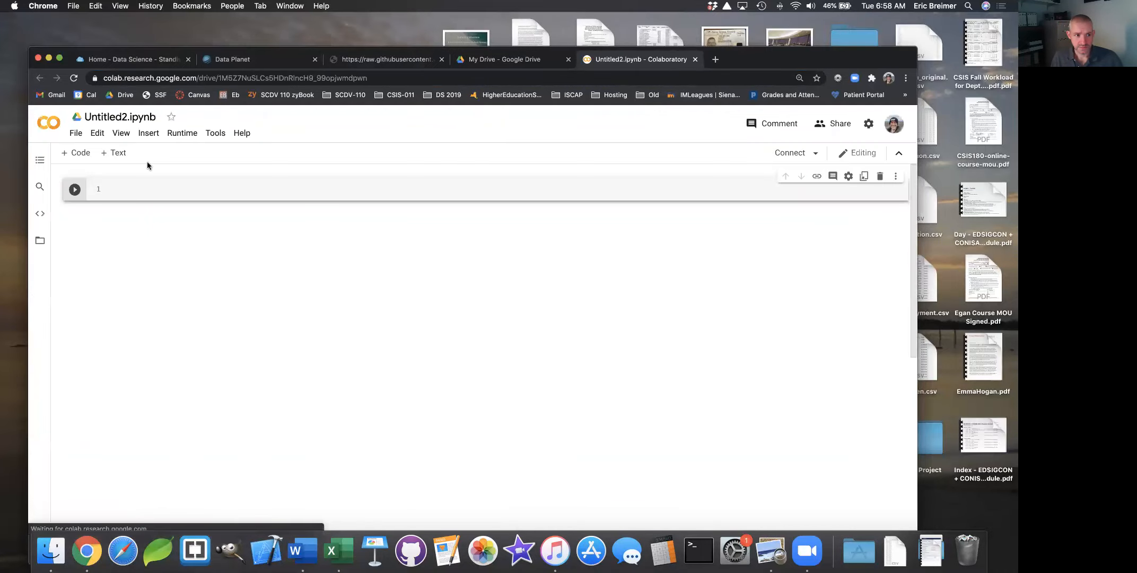
# Rename the new notebook to Project Draft.ipynb and place the cursor in its empty code cell
pyautogui.click(109, 115)
pyautogui.doubleClick(109, 116)
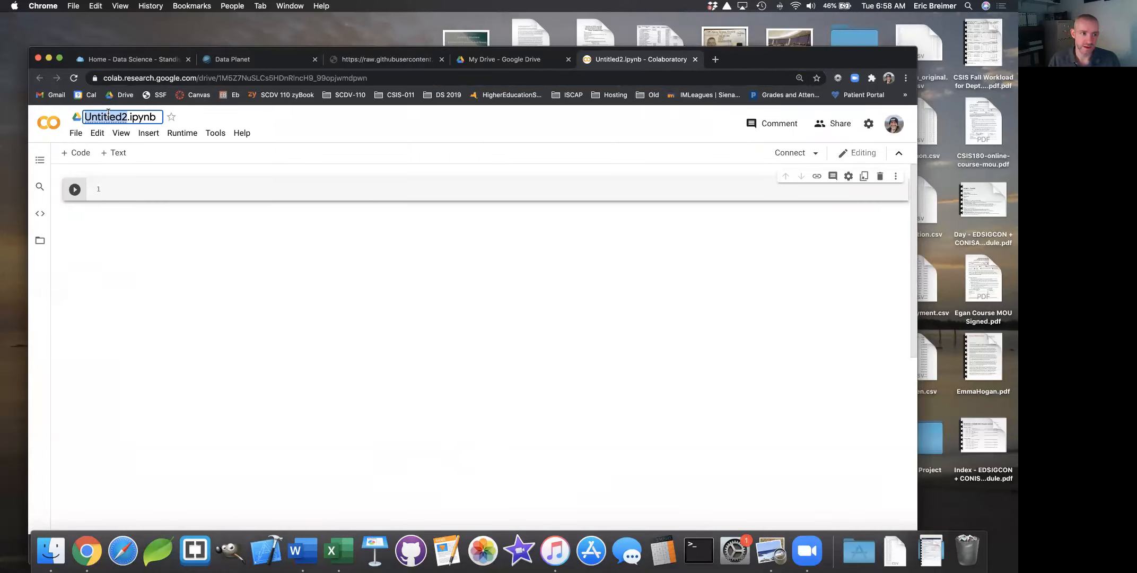
pyautogui.write('Project')
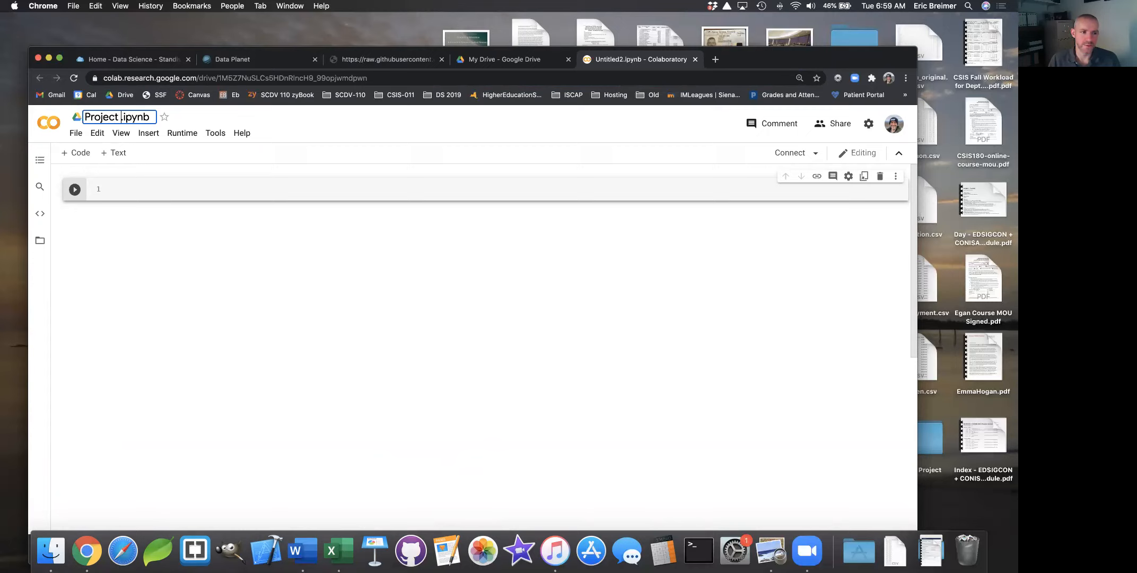
pyautogui.write(' Draft')
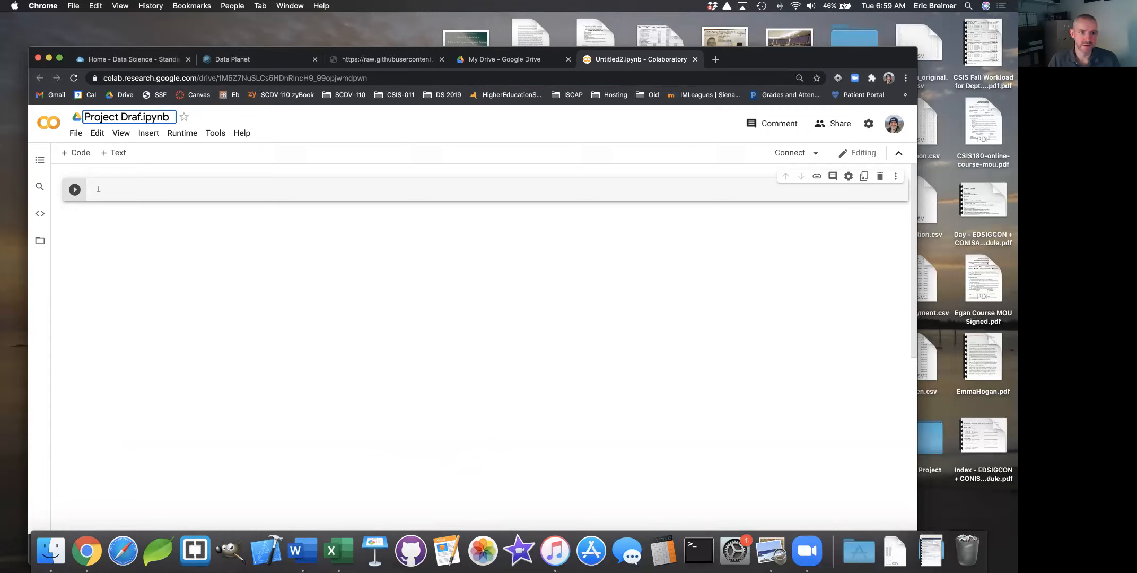
pyautogui.click(135, 192)
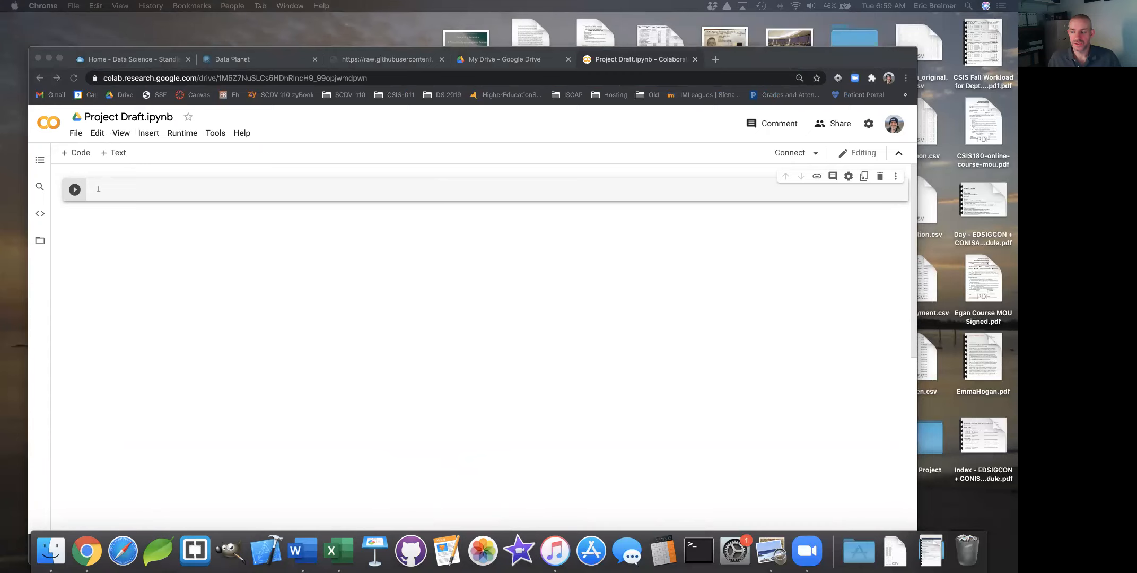
# Copy the four library import lines from the Import Libraries cell of the 4. Data Visualization SOLUTION notebook
pyautogui.moveTo(403, 124); pyautogui.dragTo(384, 62)
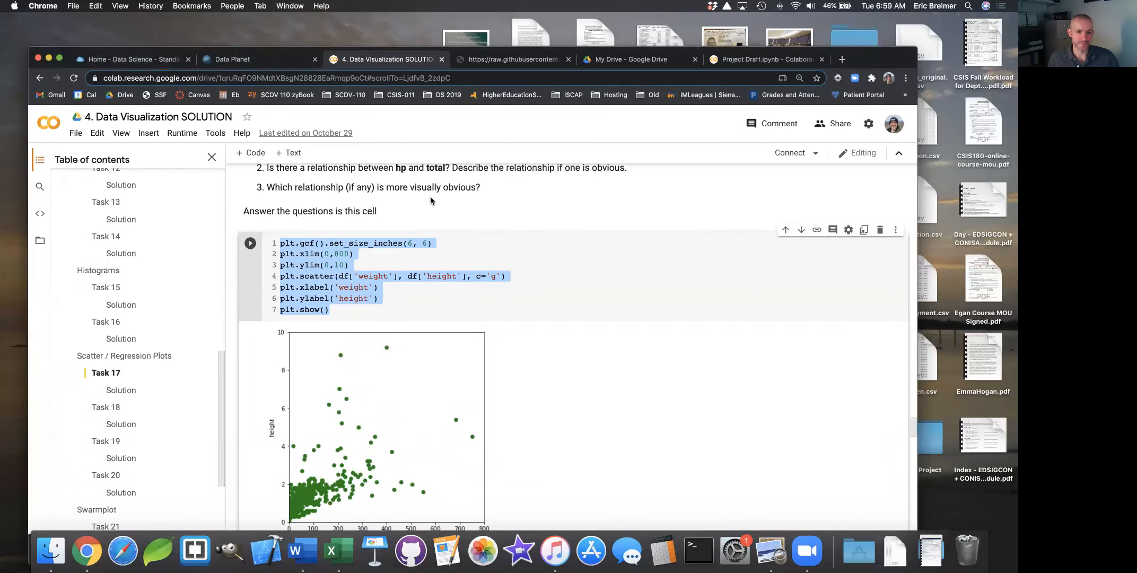
pyautogui.scroll(18, 446, 185)
pyautogui.scroll(15, 445, 184)
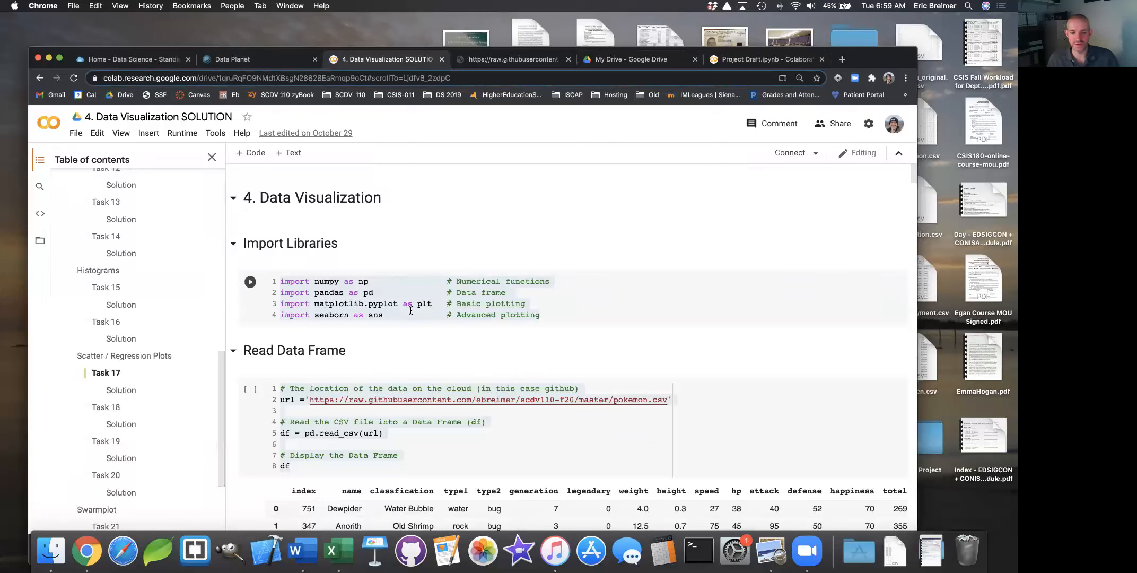
pyautogui.moveTo(559, 315); pyautogui.dragTo(237, 280)
pyautogui.press('super+c')
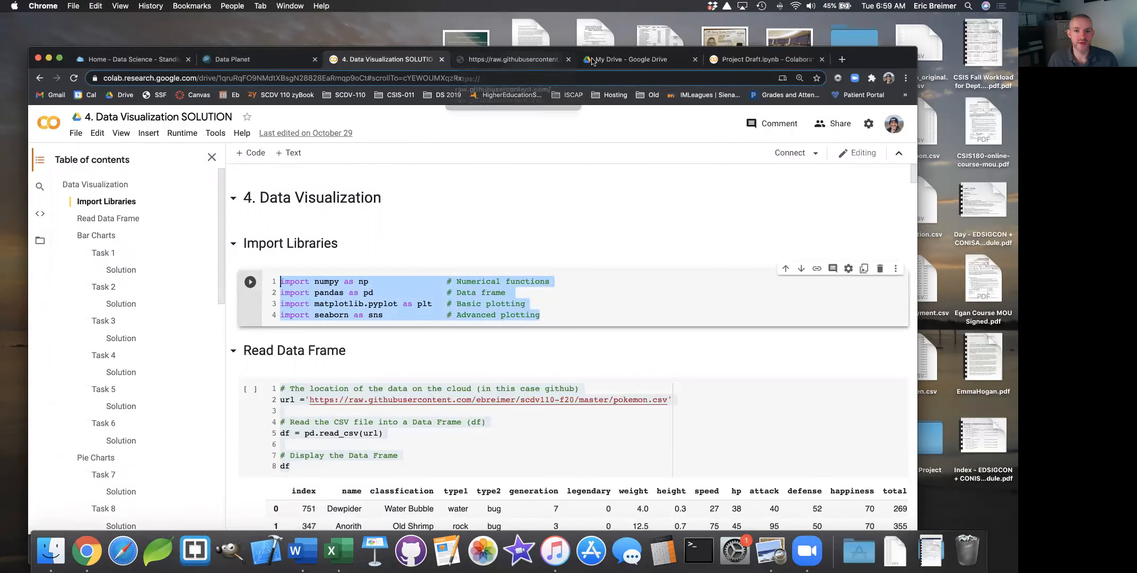
# Paste the numpy, pandas, matplotlib and seaborn imports into the Project Draft notebook's code cell and run it
pyautogui.click(518, 63)
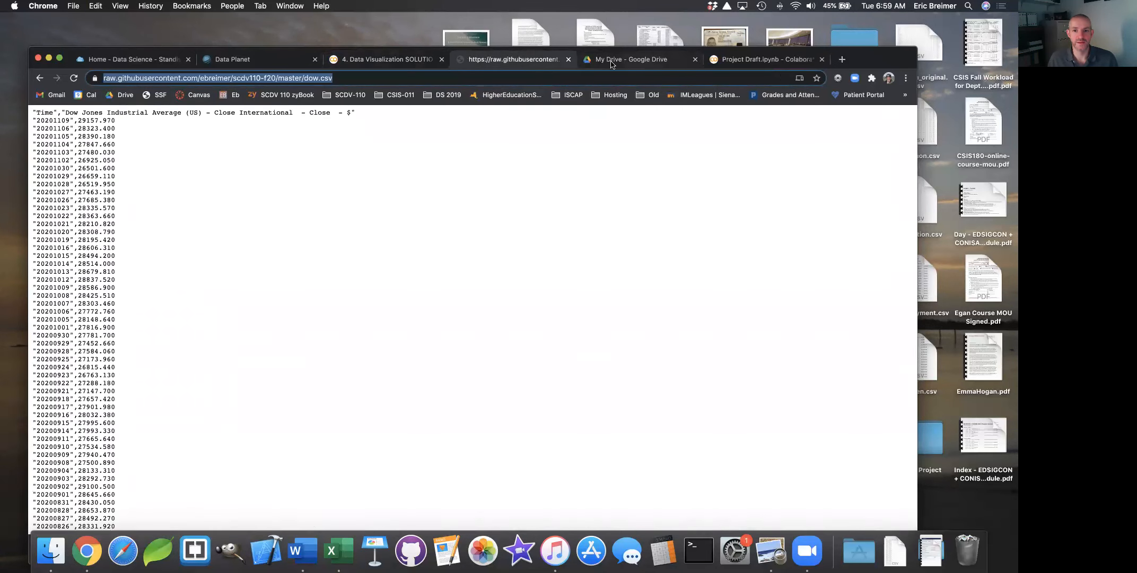
pyautogui.moveTo(764, 59); pyautogui.dragTo(387, 58)
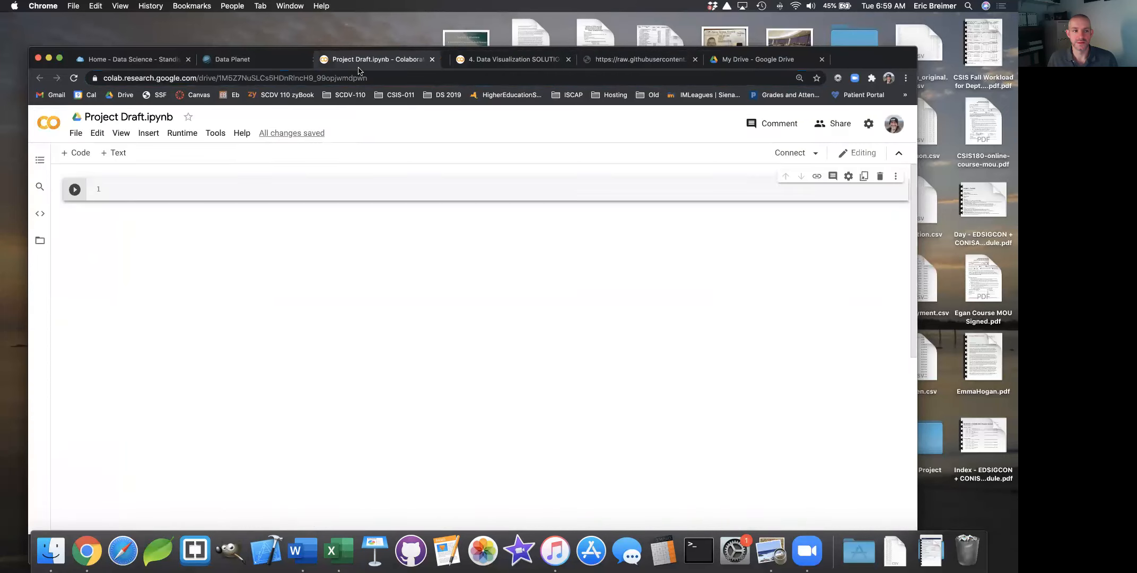
pyautogui.press('super+v')
pyautogui.click(75, 190)
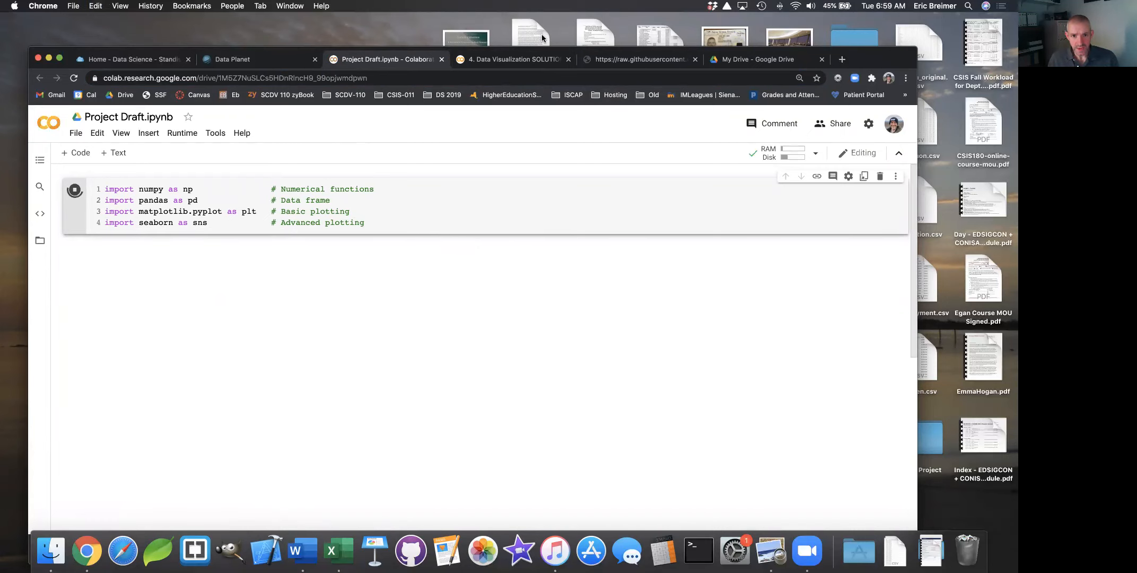
# Copy the line df = pd.read_csv(url) from the Data Visualization notebook into the Project Draft cell, one blank line below the imports
pyautogui.click(515, 59)
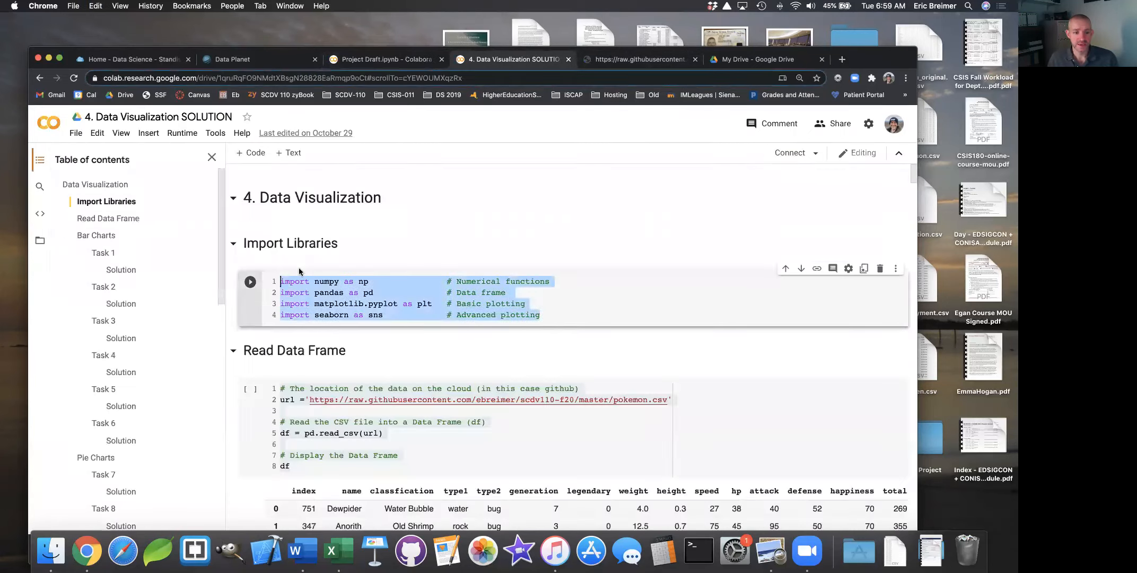
pyautogui.scroll(-3, 345, 325)
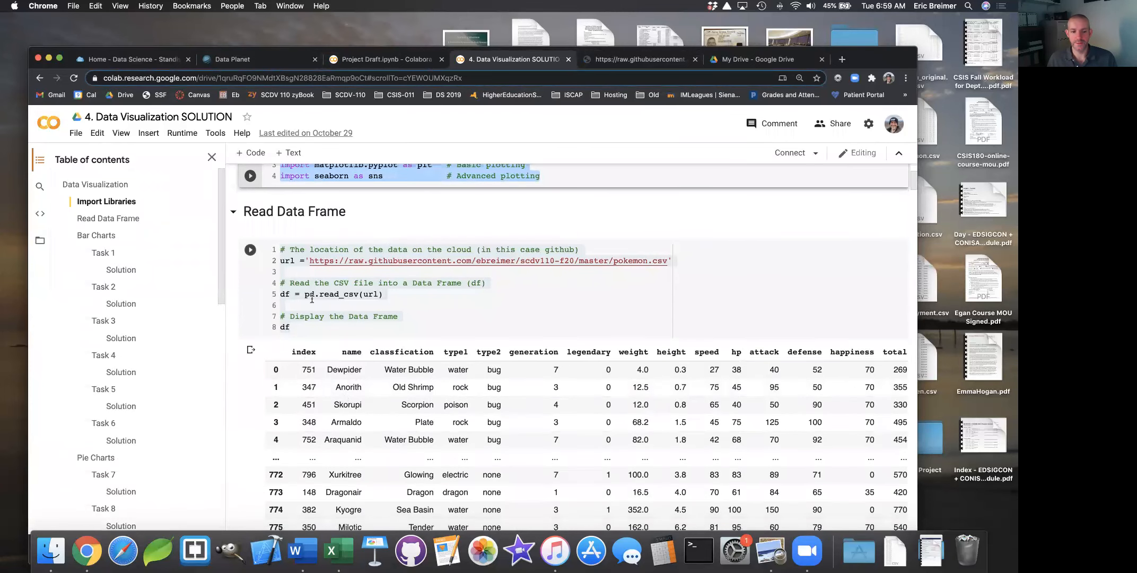
pyautogui.click(409, 294)
pyautogui.moveTo(409, 294); pyautogui.dragTo(245, 296)
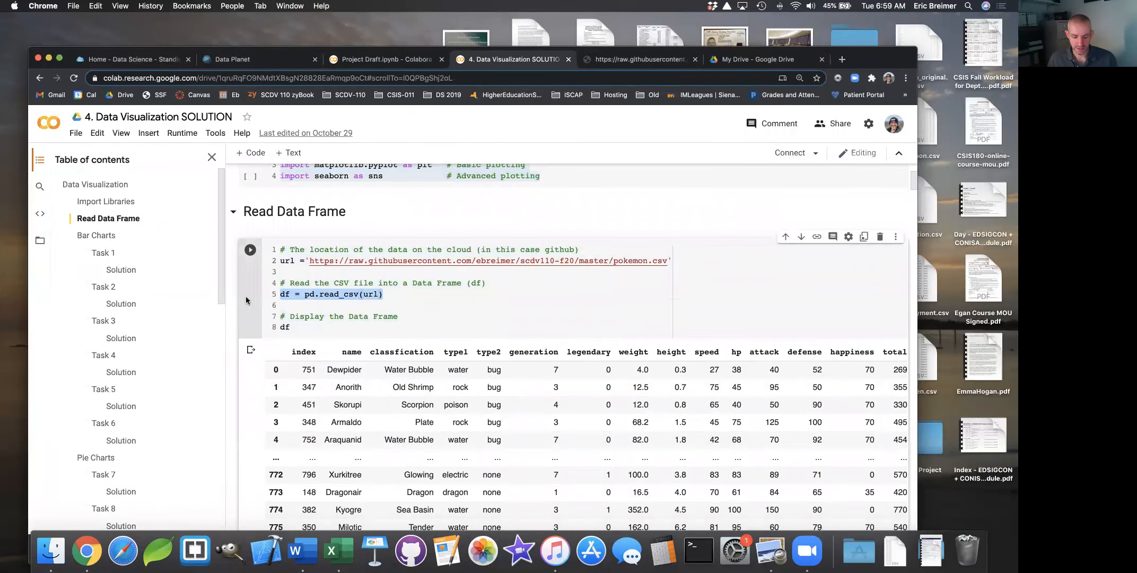
pyautogui.click(395, 61)
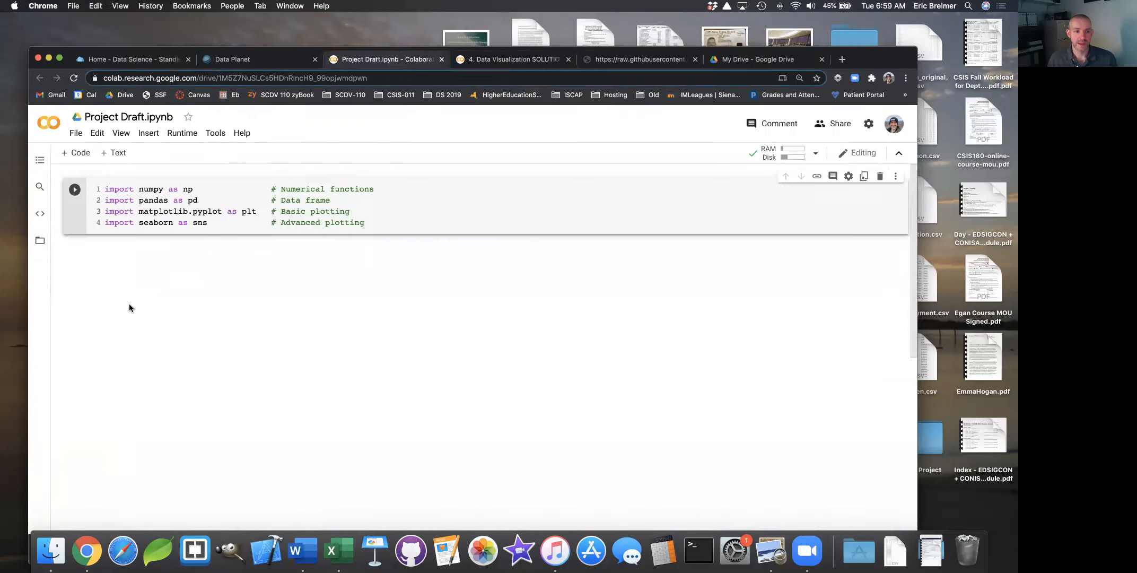
pyautogui.press('Return')
pyautogui.press('Return')
pyautogui.press('super+v')
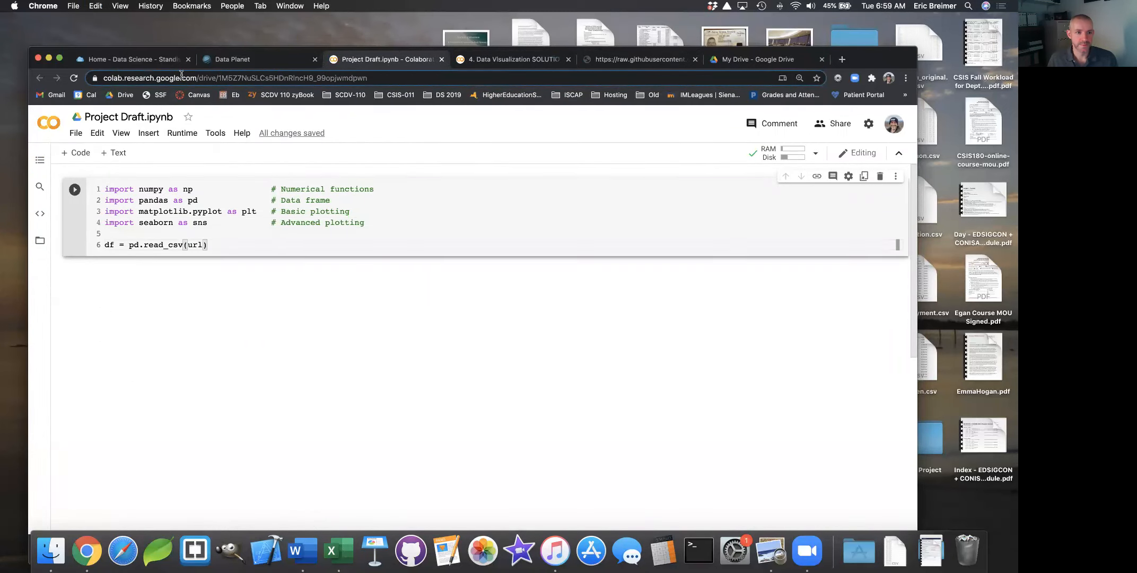
# Replace url in the read_csv call with the quoted web address of the raw dow.csv file and start a new line
pyautogui.click(634, 62)
pyautogui.click(348, 74)
pyautogui.moveTo(384, 80); pyautogui.dragTo(90, 84)
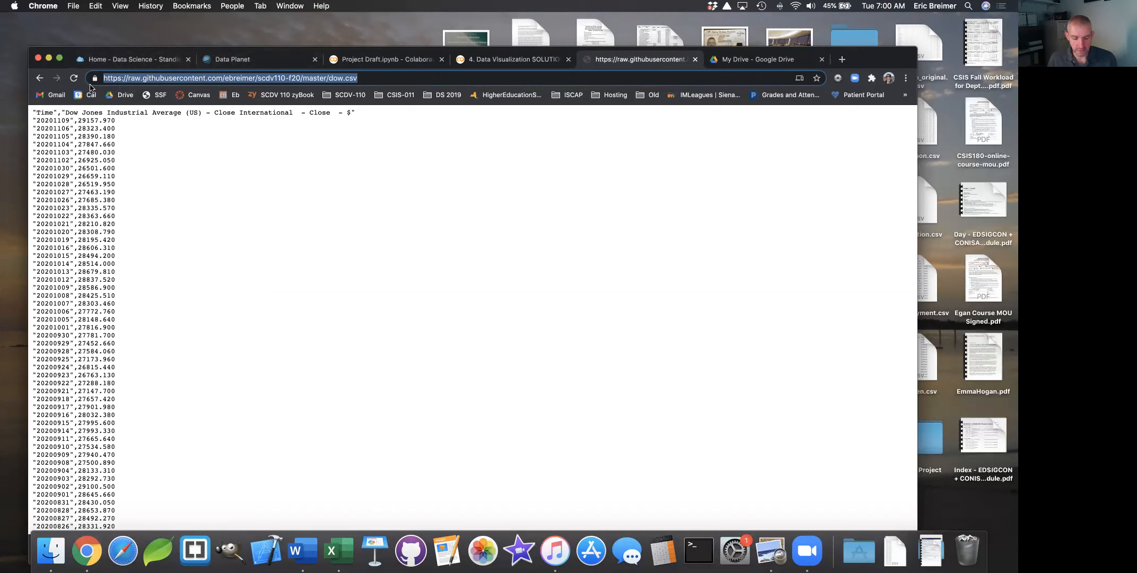
pyautogui.click(385, 60)
pyautogui.doubleClick(197, 244)
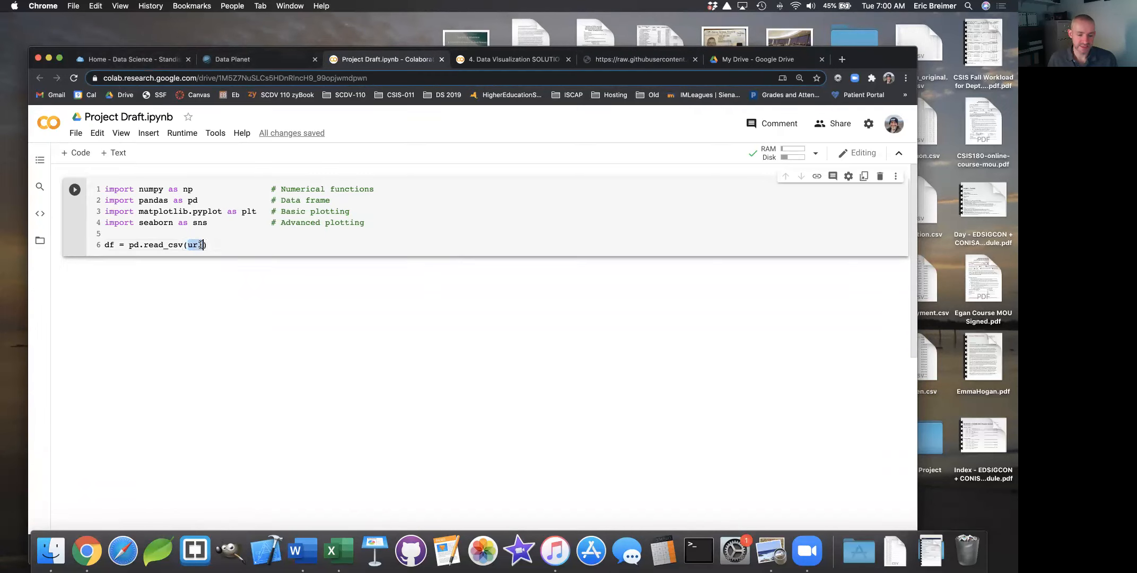
pyautogui.write("'")
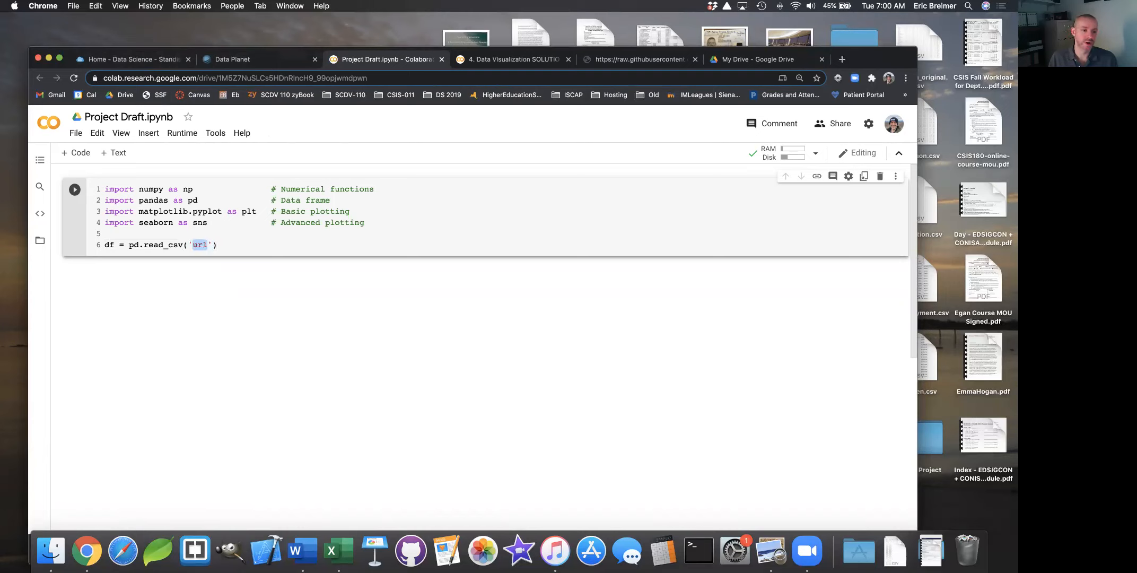
pyautogui.press('super+v')
pyautogui.press('Right')
pyautogui.press('Return')
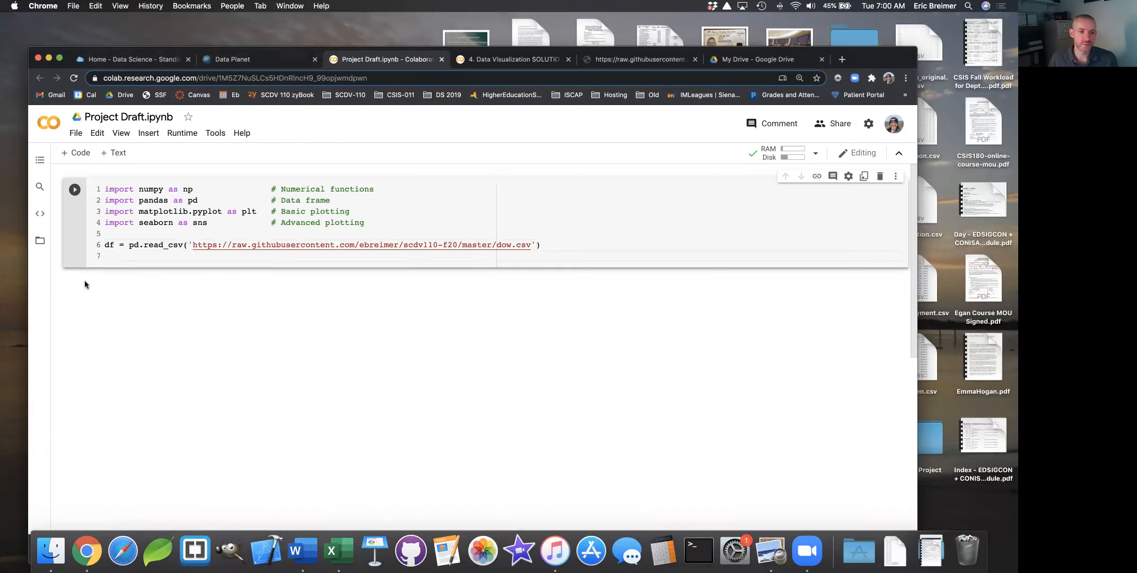
# Rename the data frame variable to dow, add a line with dow to display it, and run the cell
pyautogui.doubleClick(110, 244)
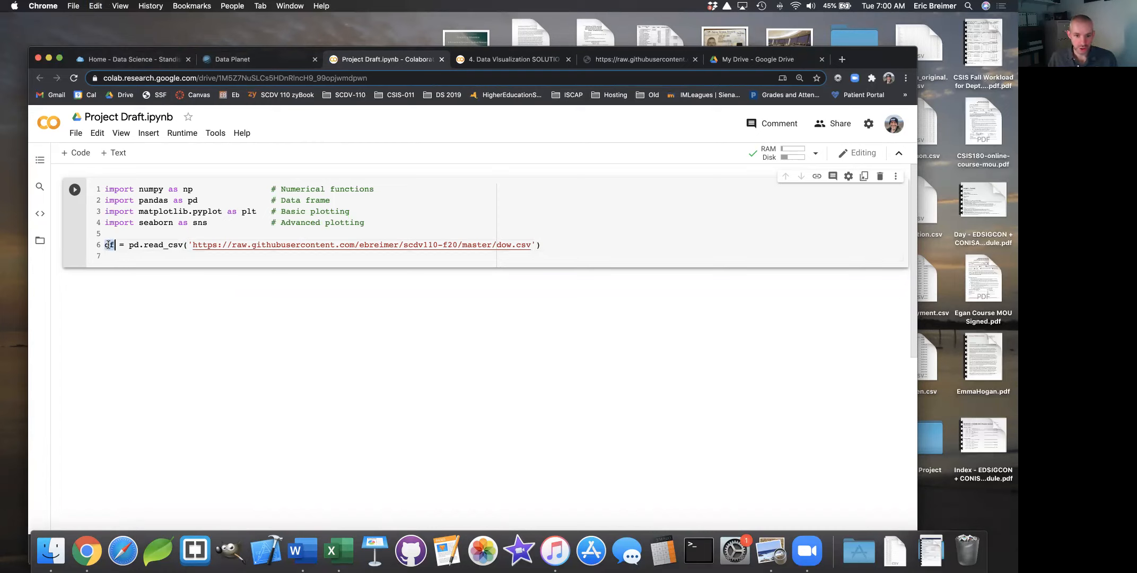
pyautogui.write('dow')
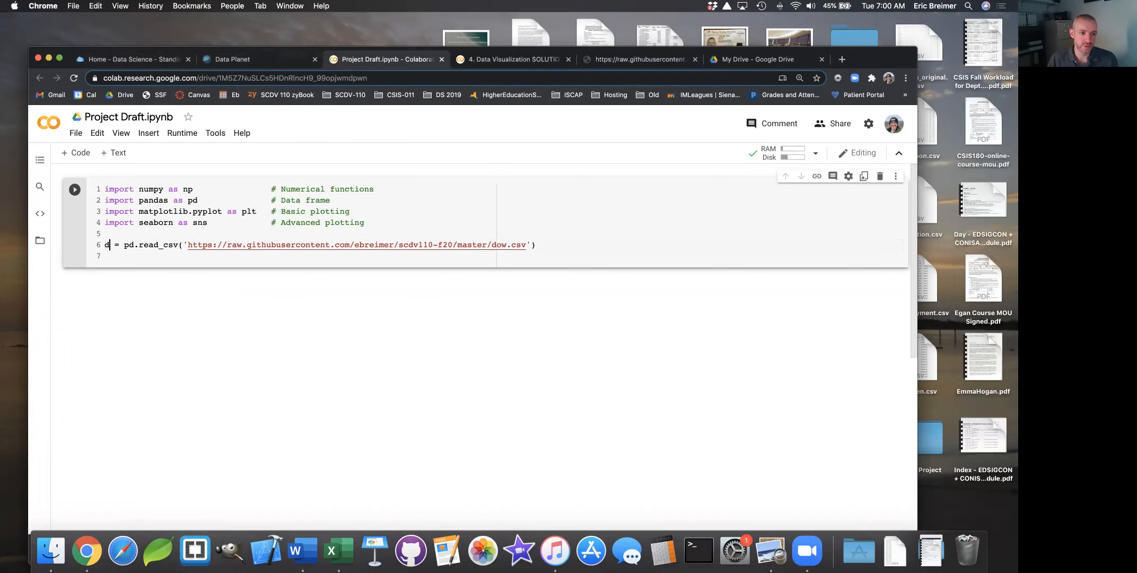
pyautogui.click(120, 255)
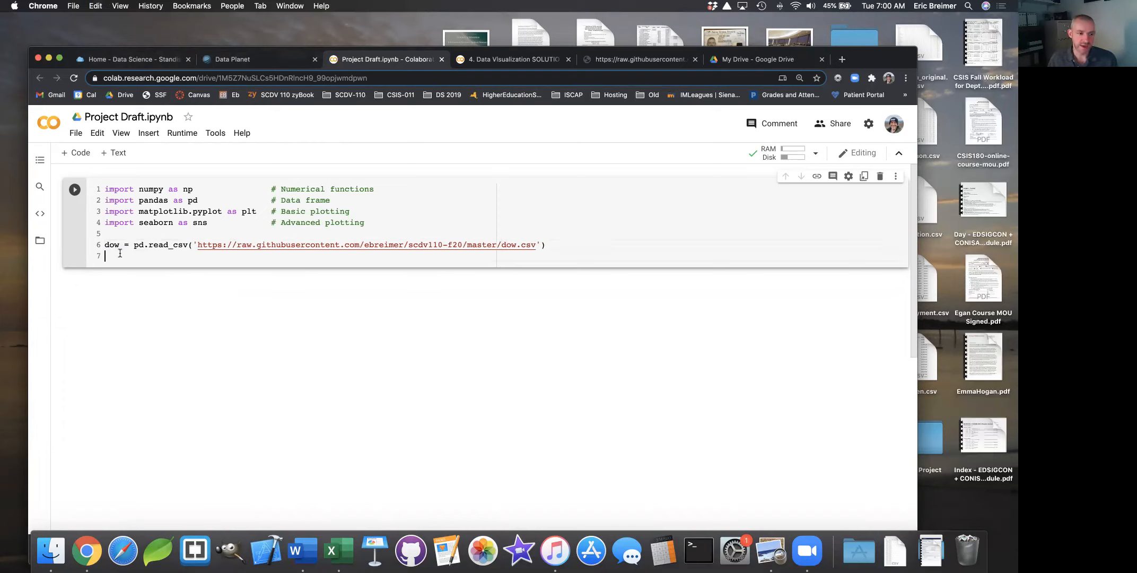
pyautogui.write('dow')
pyautogui.click(74, 190)
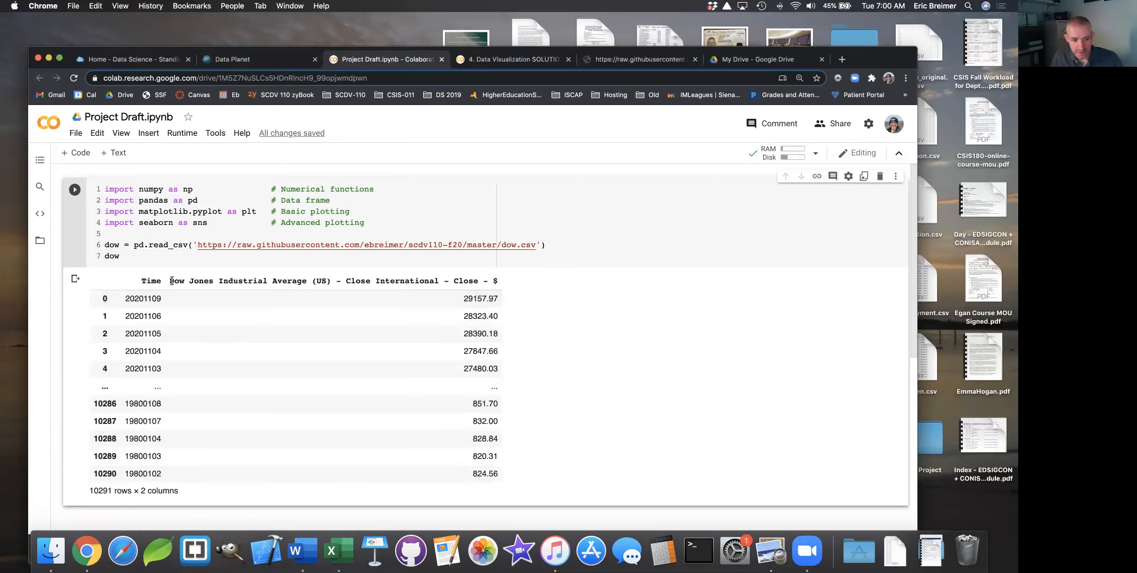
# Open dow.csv for editing in the GitHub repository and replace the long Dow Jones column header in line 1 with Dow
pyautogui.moveTo(170, 281); pyautogui.dragTo(495, 278)
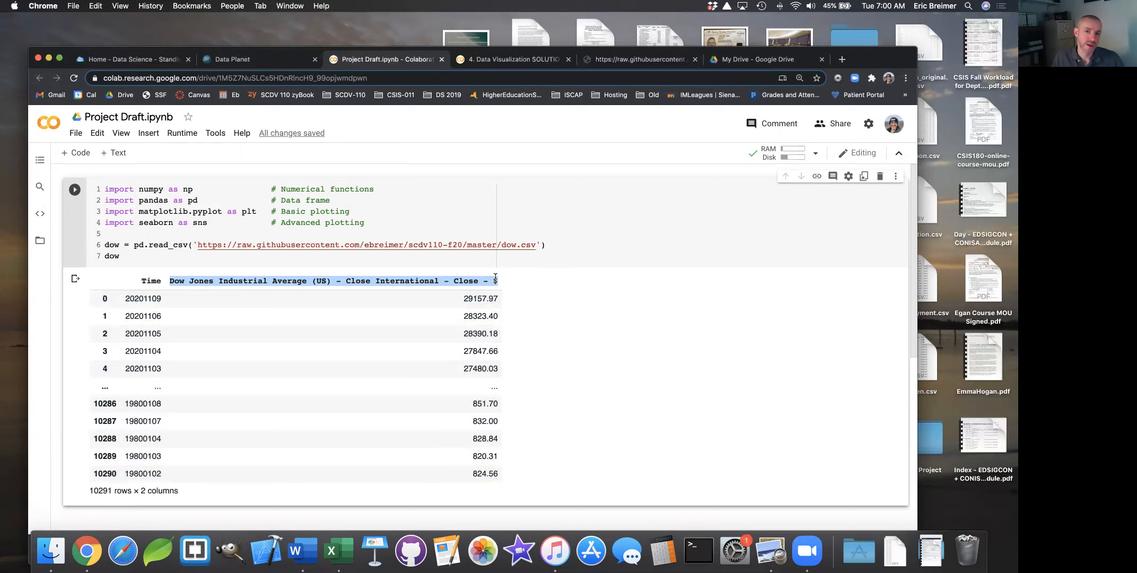
pyautogui.click(640, 64)
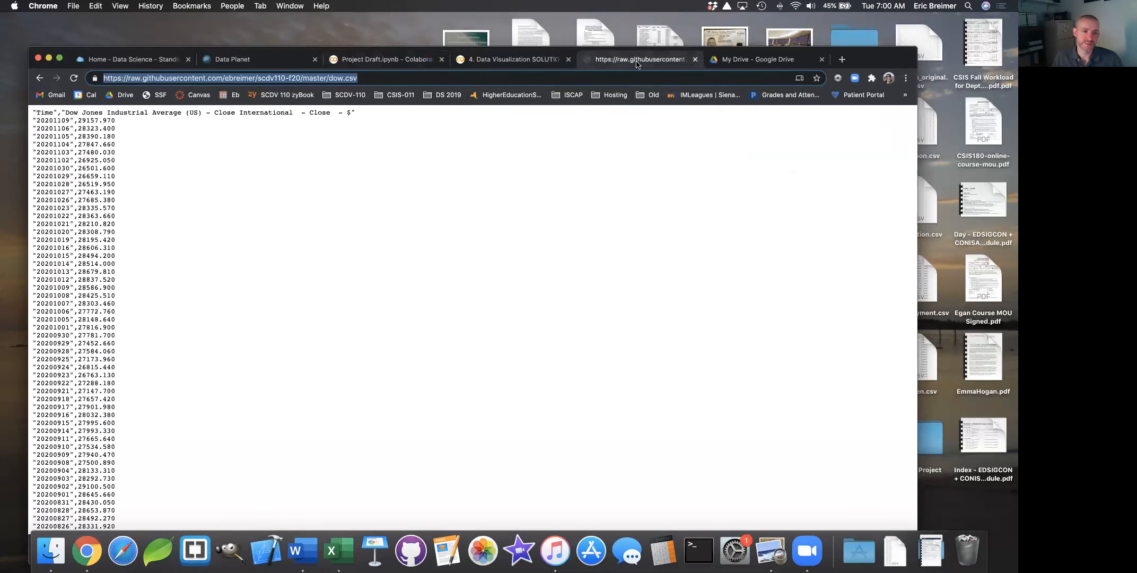
pyautogui.click(40, 78)
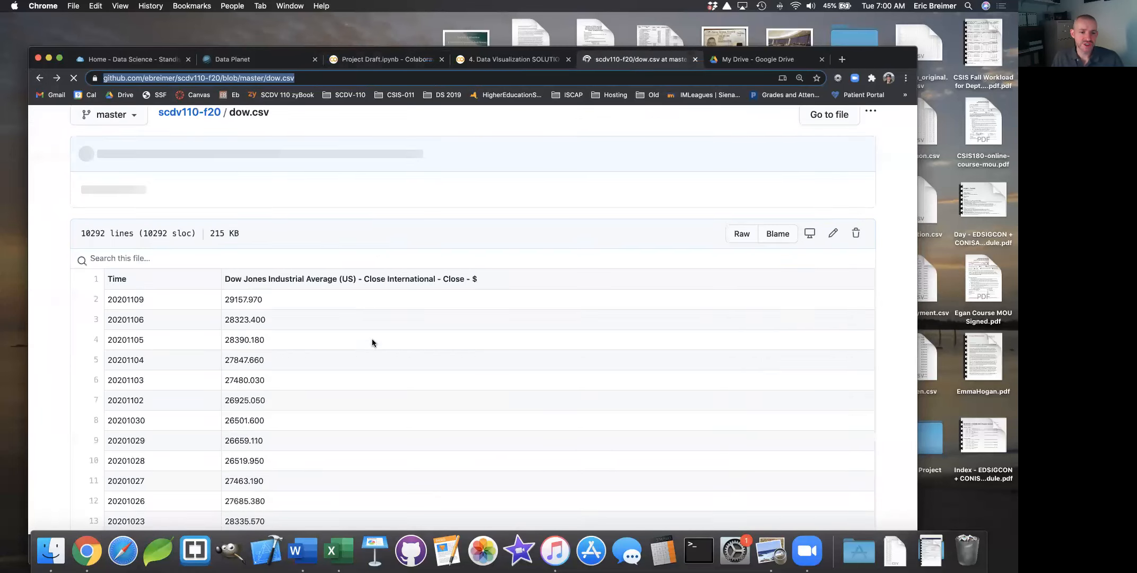
pyautogui.click(833, 233)
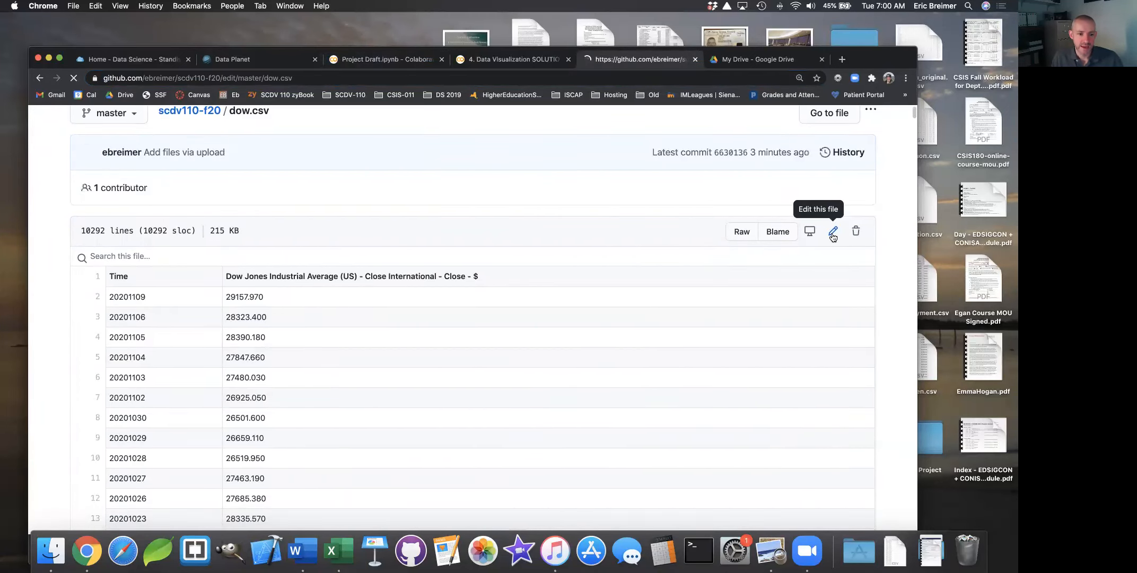
pyautogui.scroll(-6, 370, 350)
pyautogui.scroll(2, 245, 239)
pyautogui.click(164, 283)
pyautogui.moveTo(154, 280); pyautogui.dragTo(475, 281)
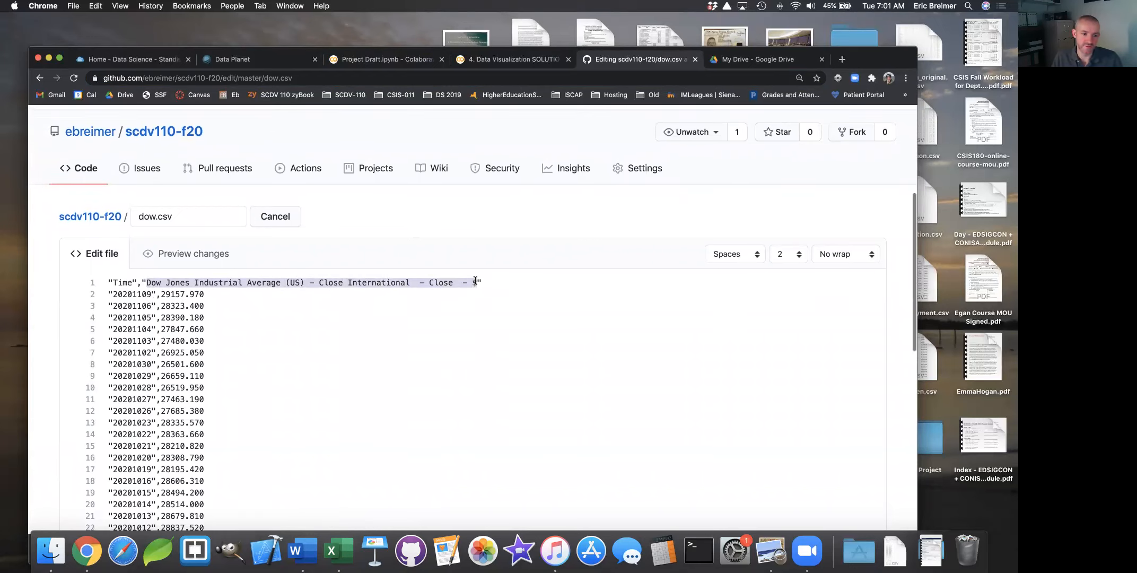
pyautogui.write('Dow')
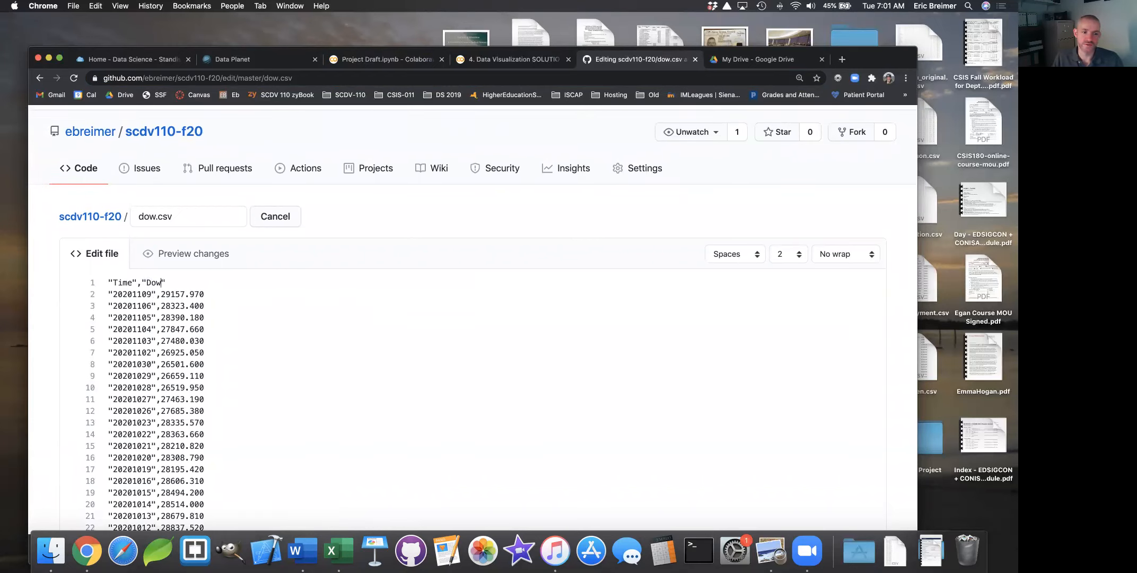
# Commit the dow.csv header edit directly to the master branch with the default commit message
pyautogui.scroll(-5, 424, 313)
pyautogui.scroll(5, 382, 329)
pyautogui.scroll(-15, 85, 329)
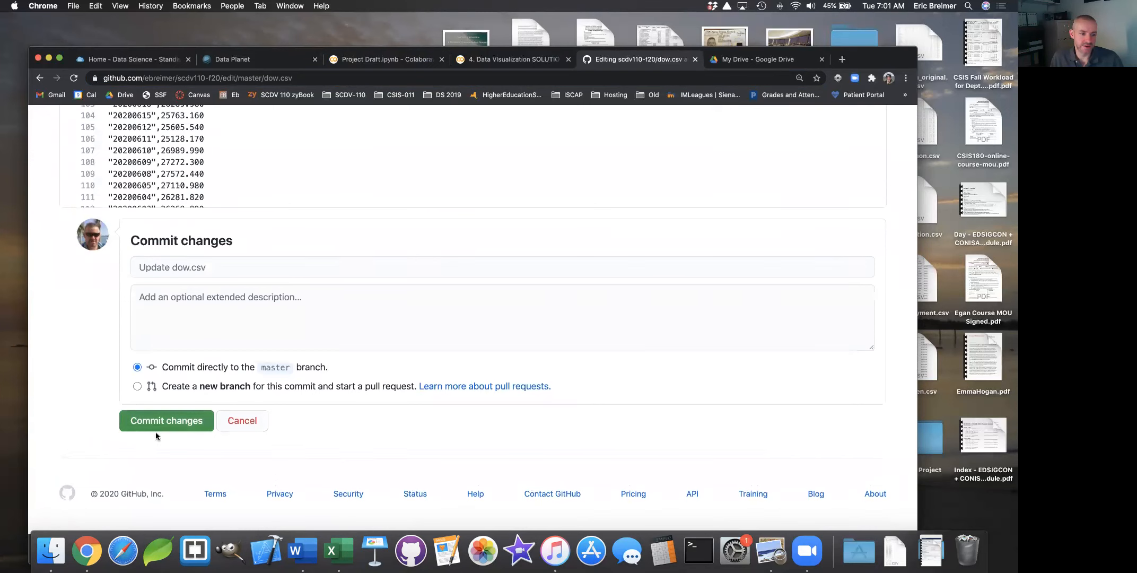
pyautogui.click(158, 424)
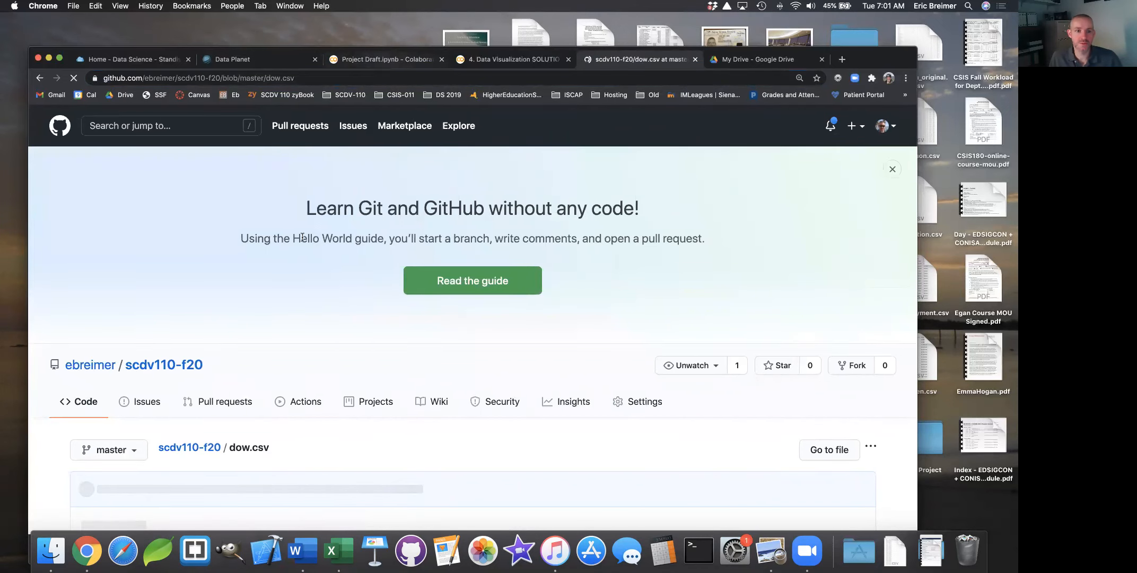
# Switch to the Project Draft notebook and rerun the cell that loads dow.csv
pyautogui.click(385, 60)
pyautogui.hotkey('shift', 'Return')
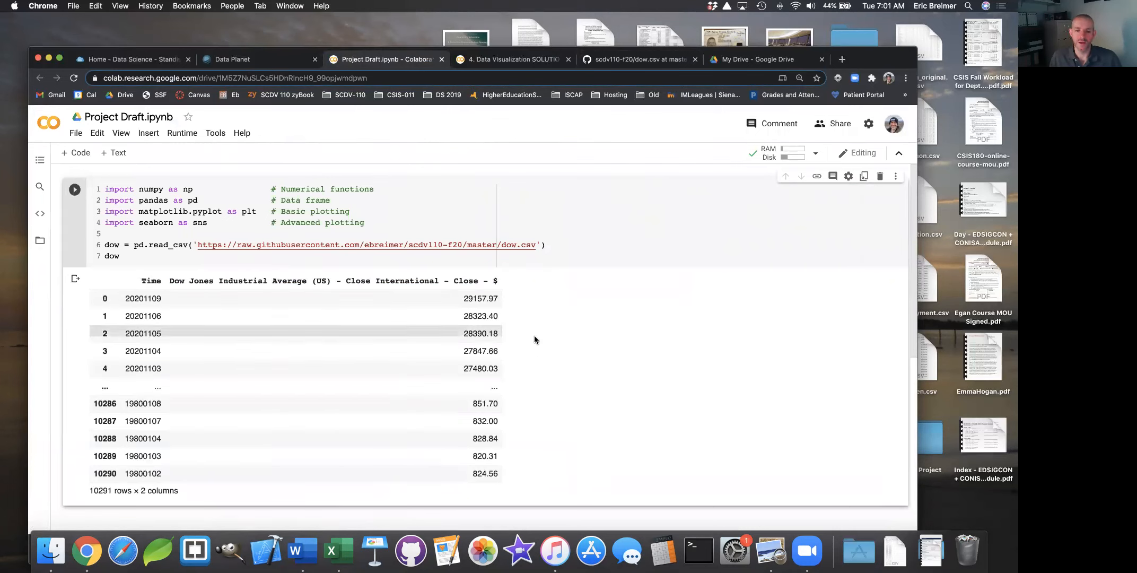
pyautogui.click(75, 191)
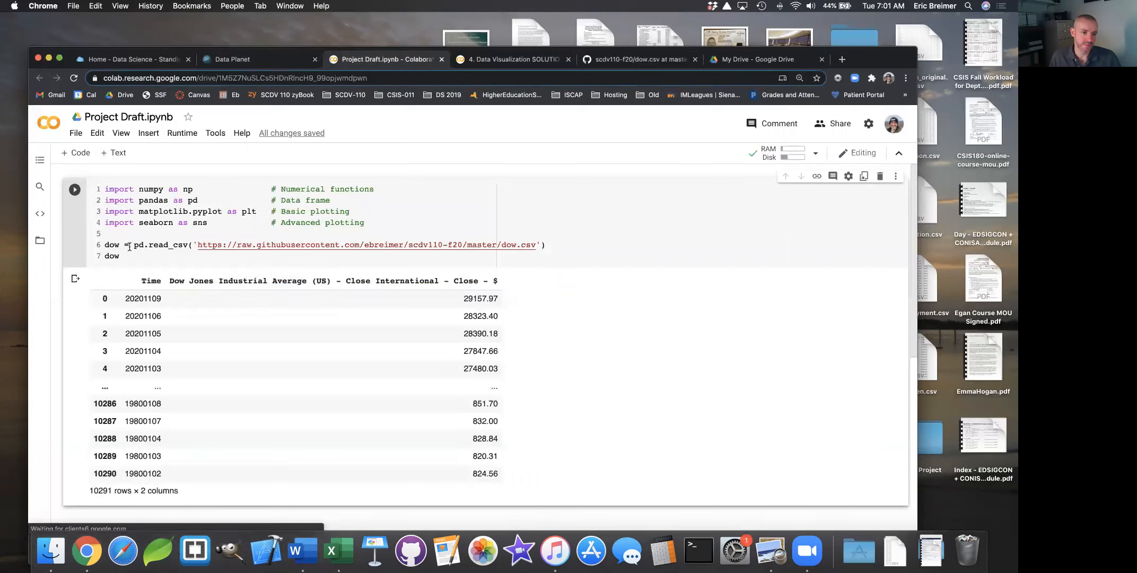
pyautogui.moveTo(188, 278); pyautogui.dragTo(501, 474)
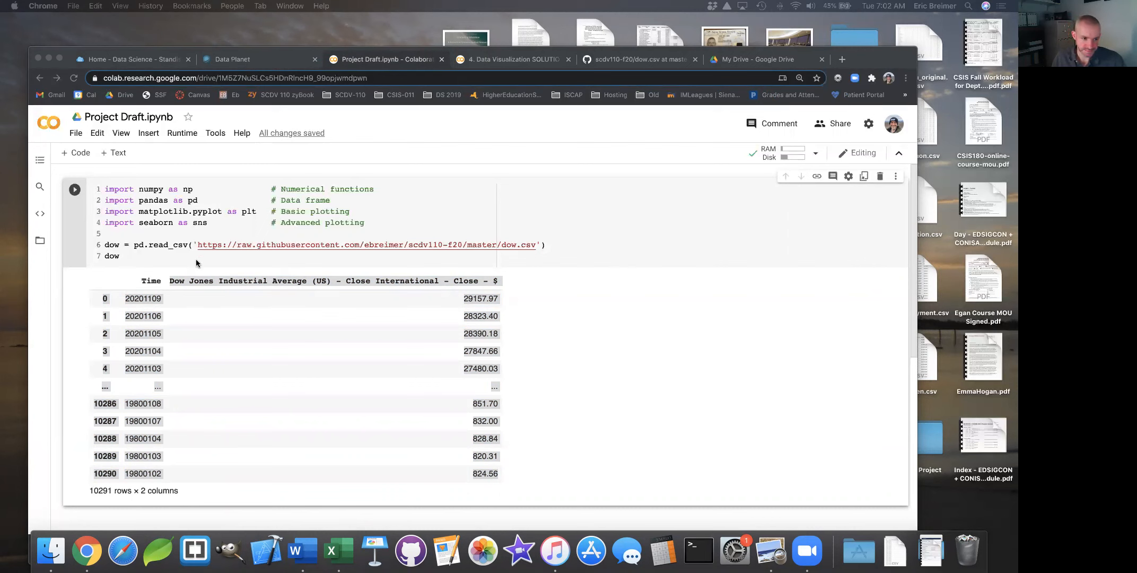
# Clear the output and add a code cell converting dj['Time'] to str and slicing it into Year [0:4], Month [4:6] and Day [6:8]
pyautogui.click(124, 256)
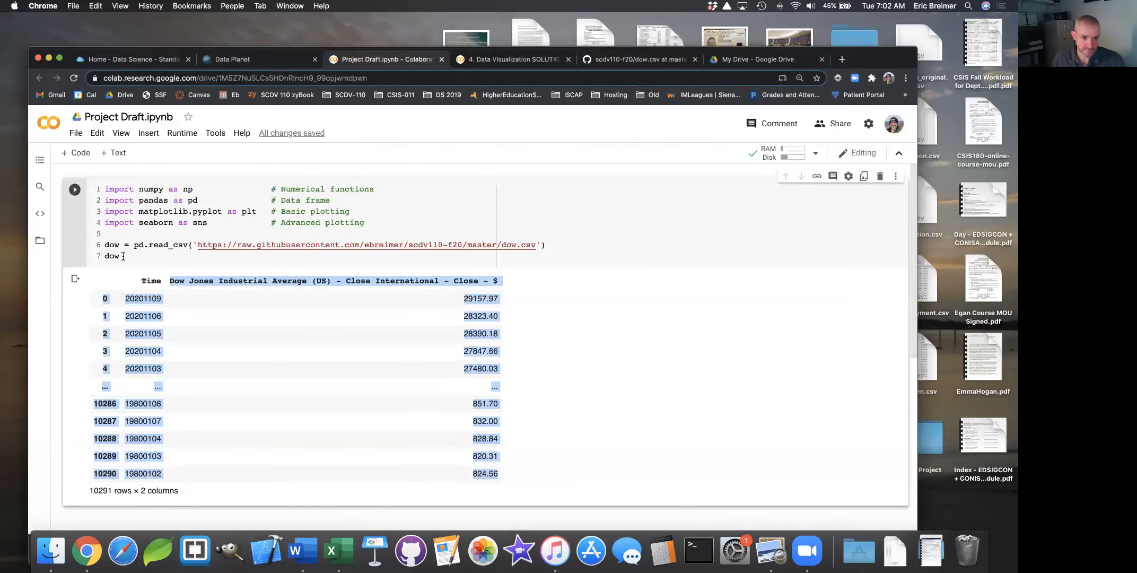
pyautogui.click(161, 260)
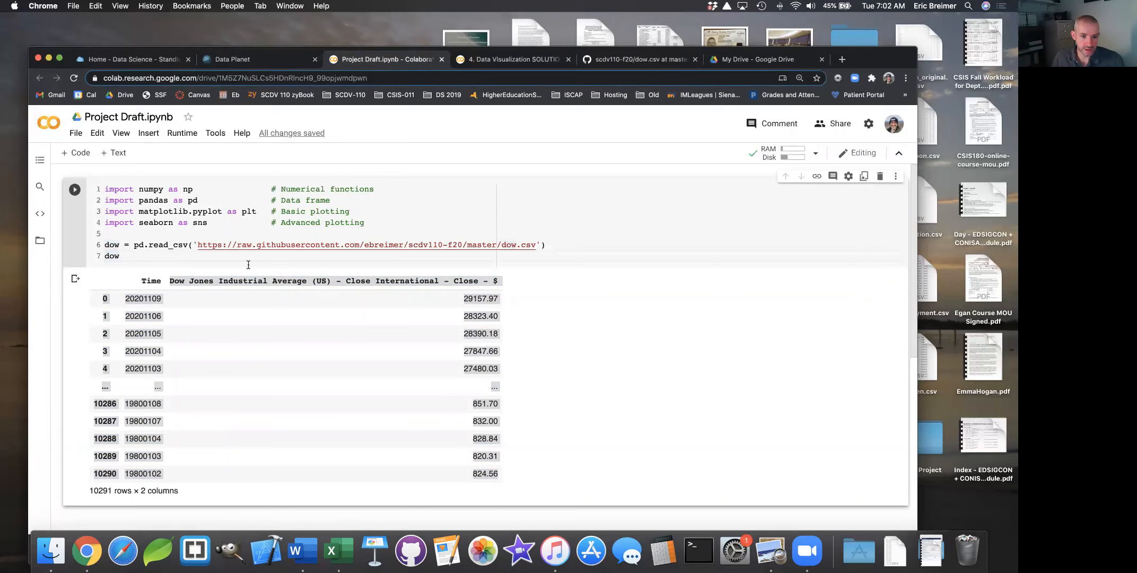
pyautogui.click(75, 278)
pyautogui.moveTo(419, 266)
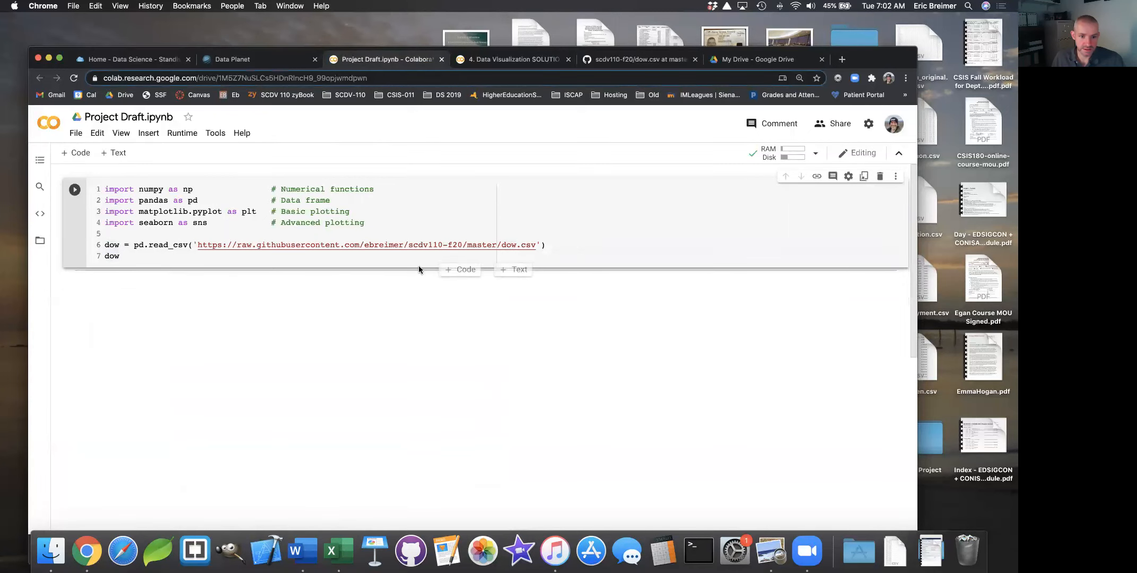
pyautogui.click(460, 270)
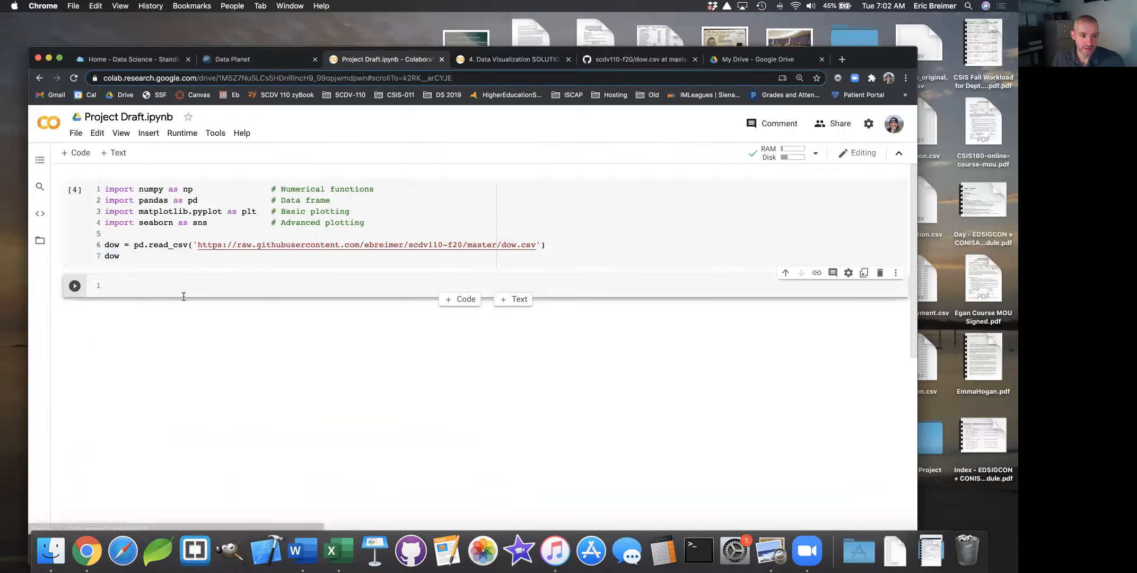
pyautogui.write("dj['Time'] = dj['Time'].apply(str) dj['Year'] = dj['Time'].map(lambda x: x[0:4]) dj['Month'] = dj['Time'].map(lambda x: x[4:6]) dj['Day'] = dj['Time'].map(lambda x: x[6:8])")
# Replace both dj names with dow in the Time string-conversion line of the new cell
pyautogui.doubleClick(113, 245)
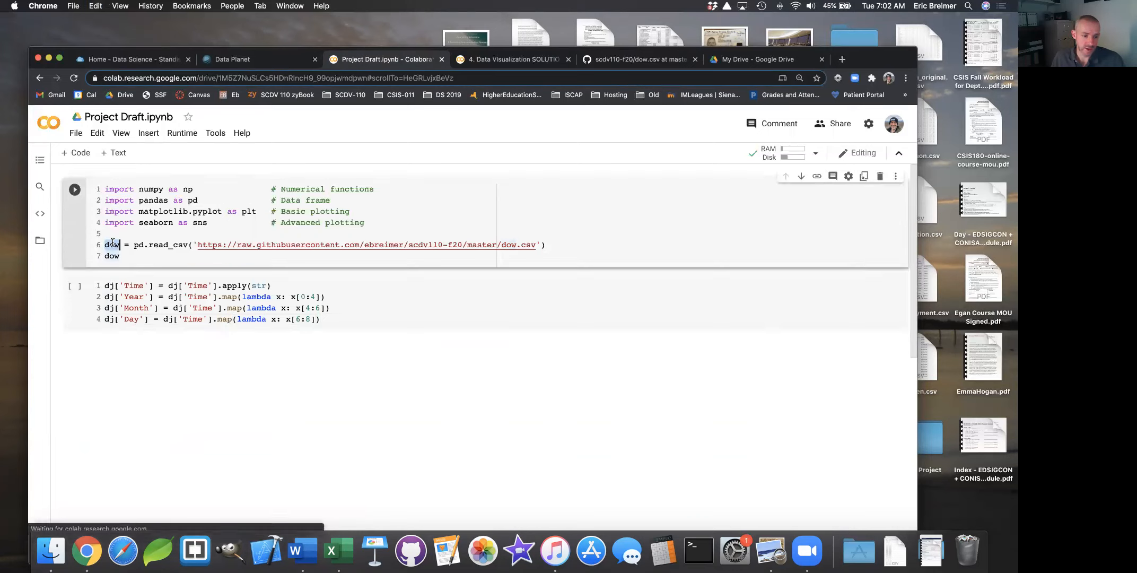
pyautogui.press('super+c')
pyautogui.doubleClick(109, 285)
pyautogui.press('super+v')
pyautogui.doubleClick(178, 287)
pyautogui.press('super+v')
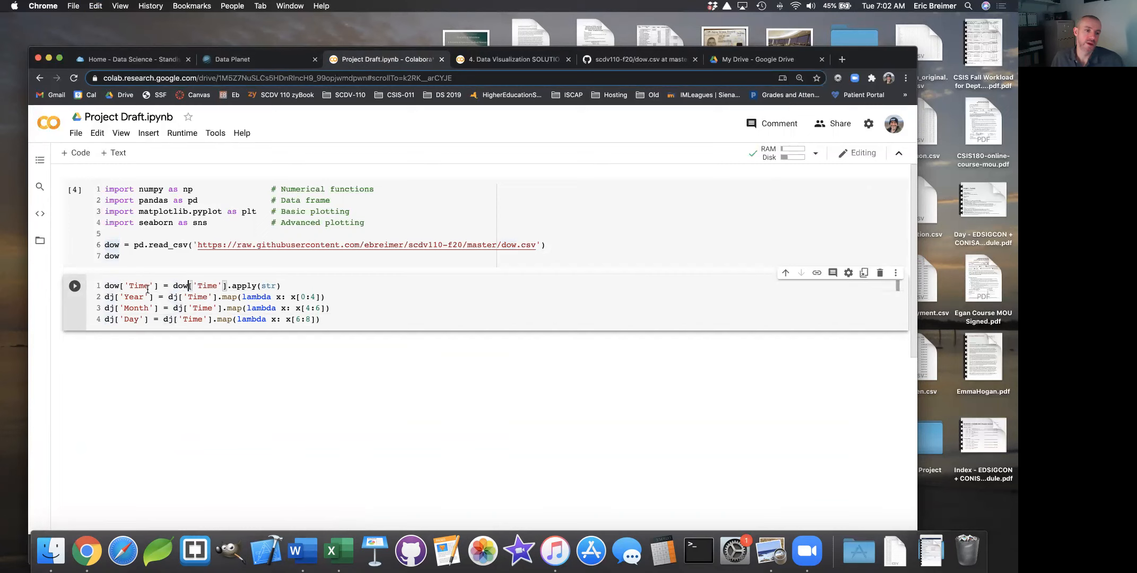
# Replace dj with dow on both sides of the Year and Month lines
pyautogui.doubleClick(110, 296)
pyautogui.press('super+v')
pyautogui.doubleClick(178, 297)
pyautogui.press('super+v')
pyautogui.doubleClick(178, 308)
pyautogui.press('super+v')
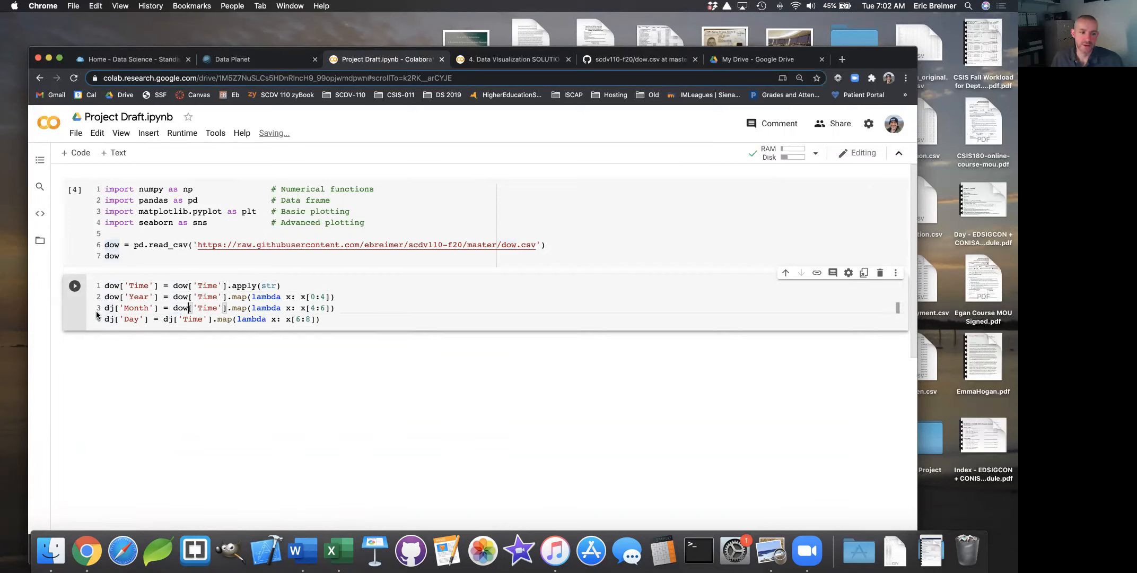
pyautogui.doubleClick(109, 308)
pyautogui.press('super+v')
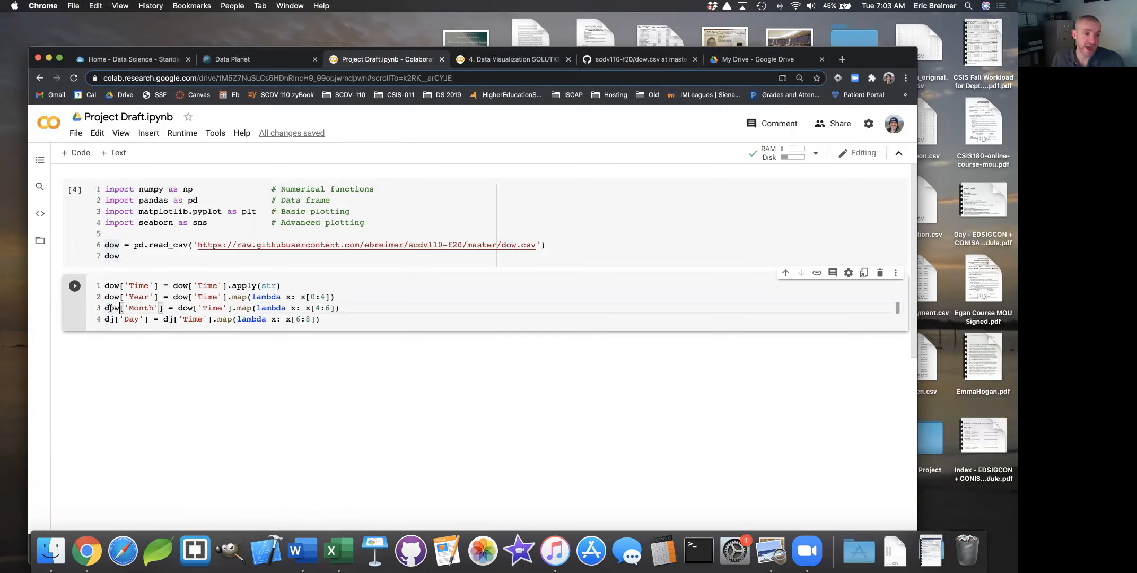
# Replace dj with dow in the Day line and add a final line with dow to display the data frame
pyautogui.doubleClick(172, 318)
pyautogui.press('super+v')
pyautogui.doubleClick(109, 318)
pyautogui.press('super+v')
pyautogui.click(364, 321)
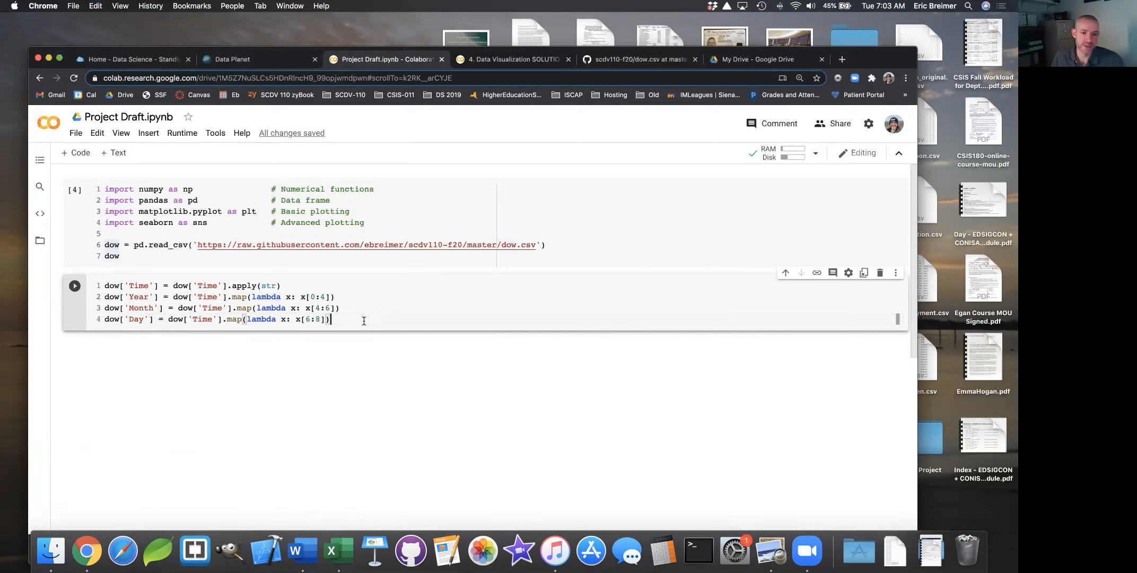
pyautogui.press('Return')
pyautogui.write('dow')
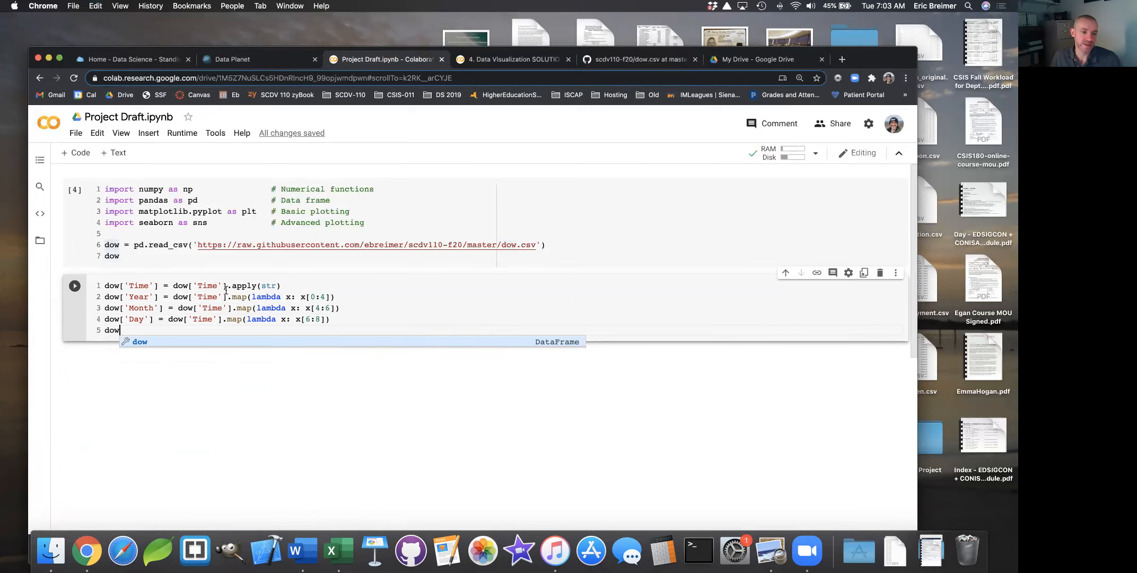
# Examine the string conversion of Time and the lambda slices that define the Year, Month and Day columns
pyautogui.moveTo(294, 285); pyautogui.dragTo(105, 287)
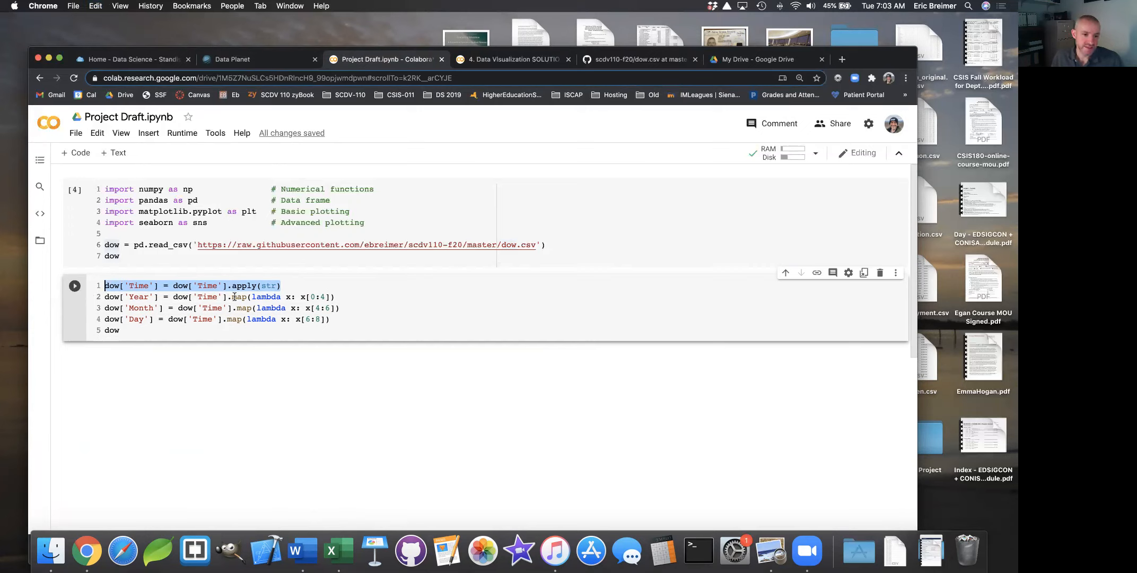
pyautogui.moveTo(232, 297); pyautogui.dragTo(321, 296)
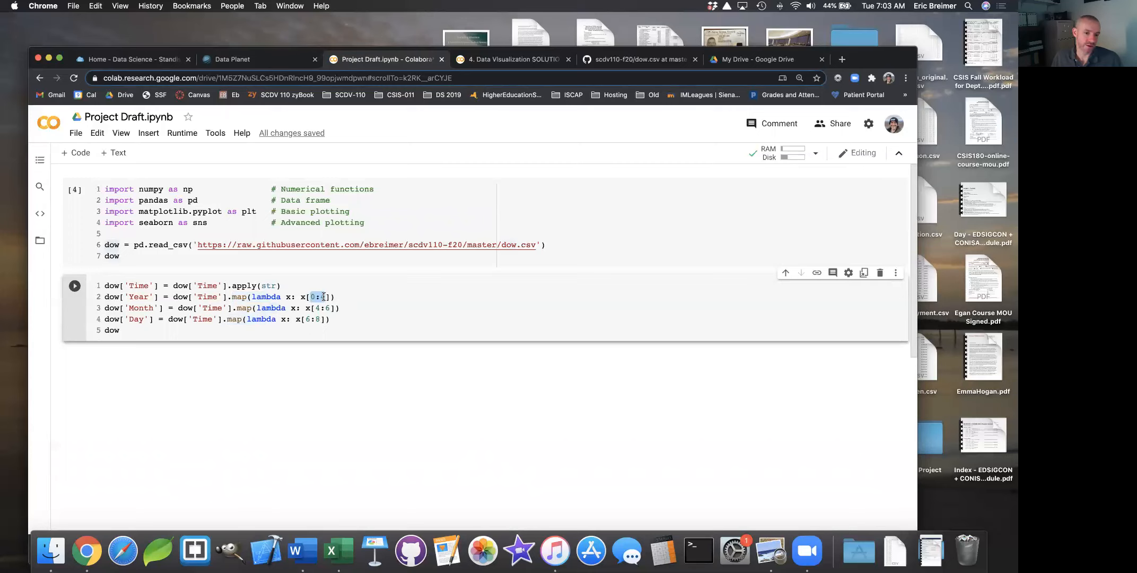
pyautogui.click(125, 297)
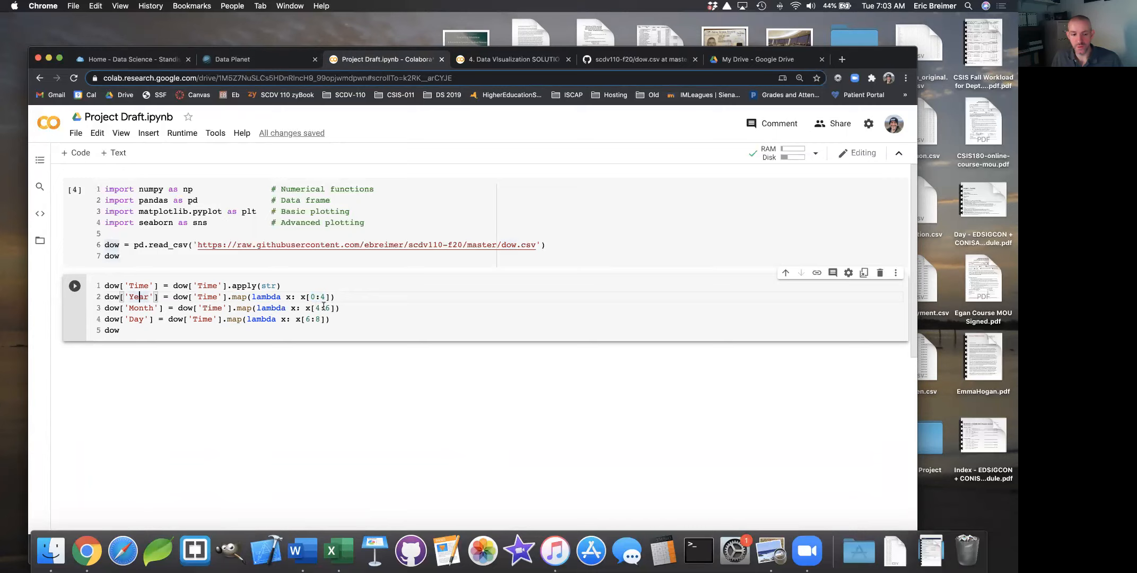
pyautogui.click(164, 307)
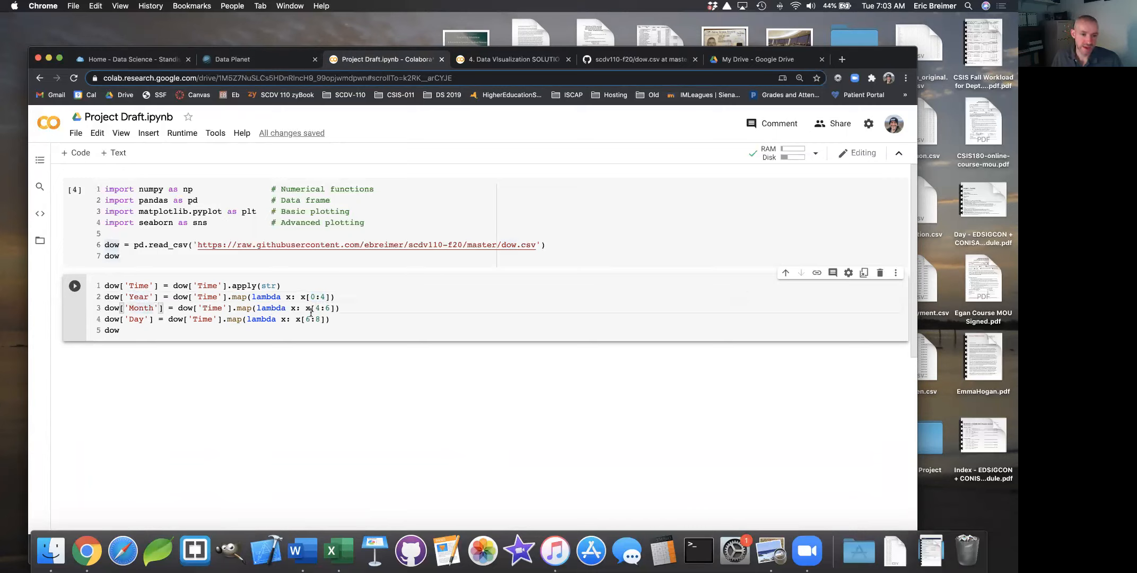
pyautogui.moveTo(306, 319); pyautogui.dragTo(320, 318)
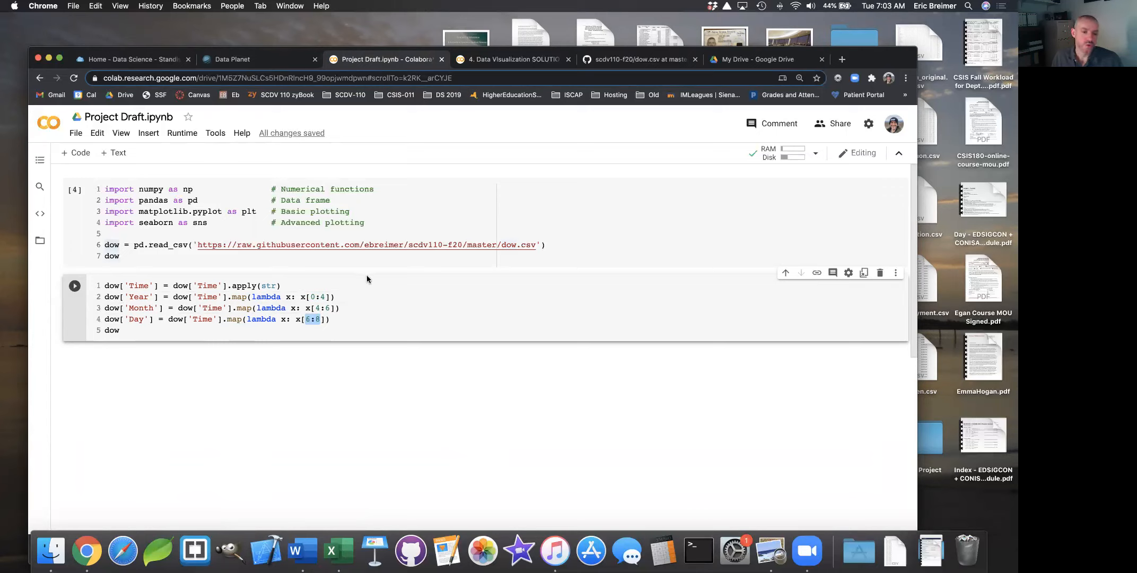
pyautogui.moveTo(310, 296); pyautogui.dragTo(314, 296)
pyautogui.doubleClick(322, 296)
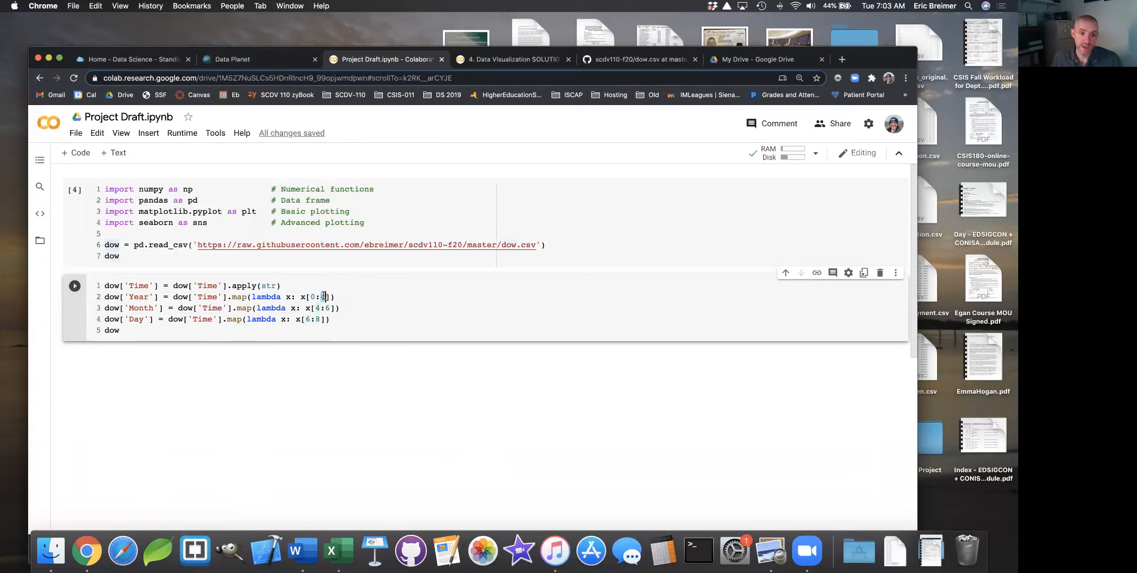
pyautogui.doubleClick(312, 296)
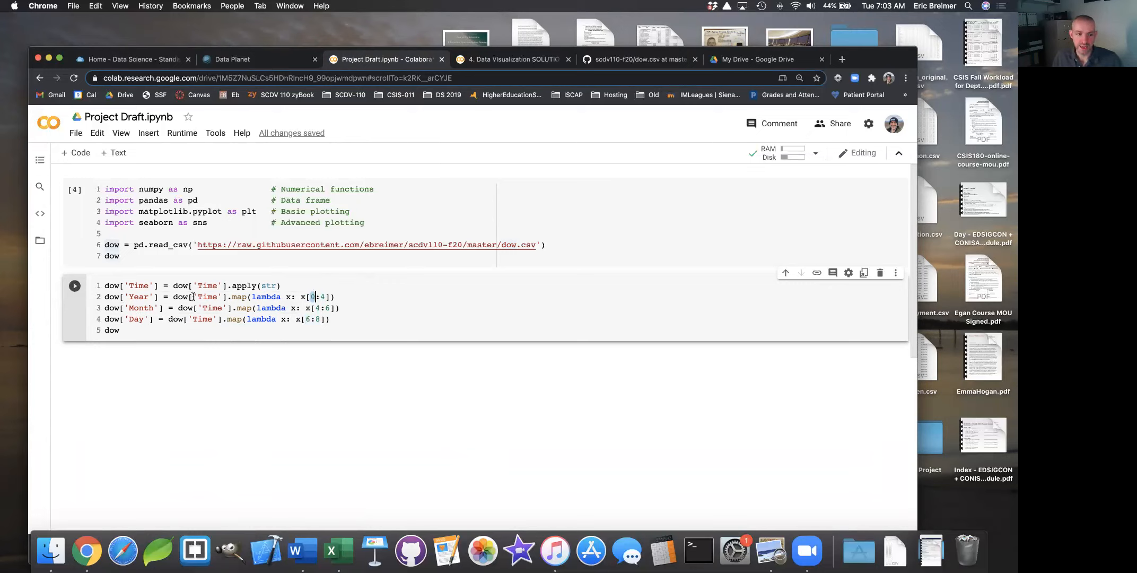
pyautogui.doubleClick(146, 296)
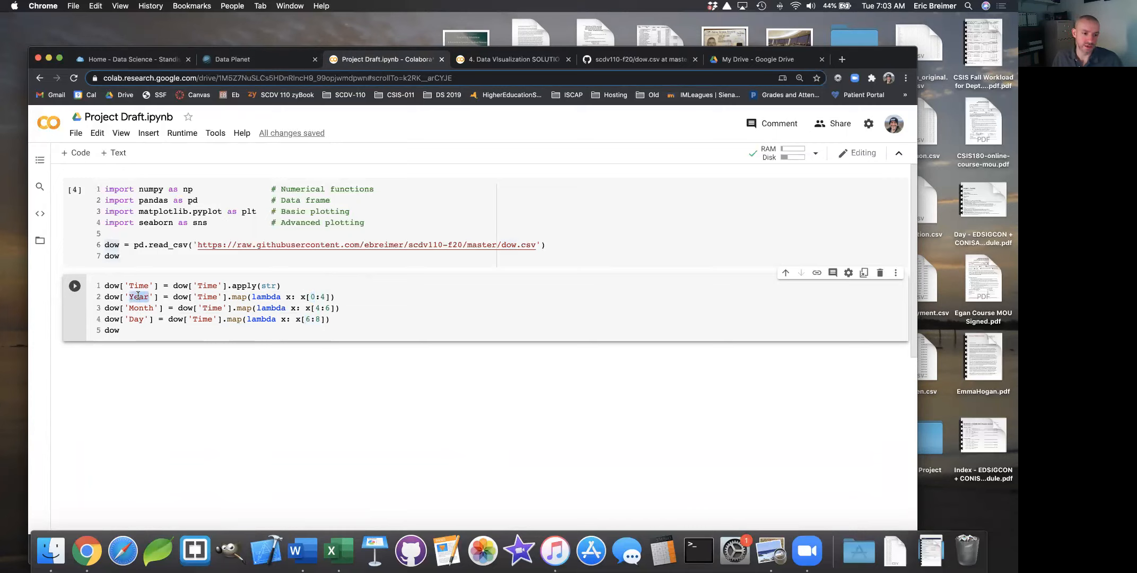
pyautogui.click(131, 309)
pyautogui.doubleClick(142, 308)
pyautogui.doubleClick(136, 319)
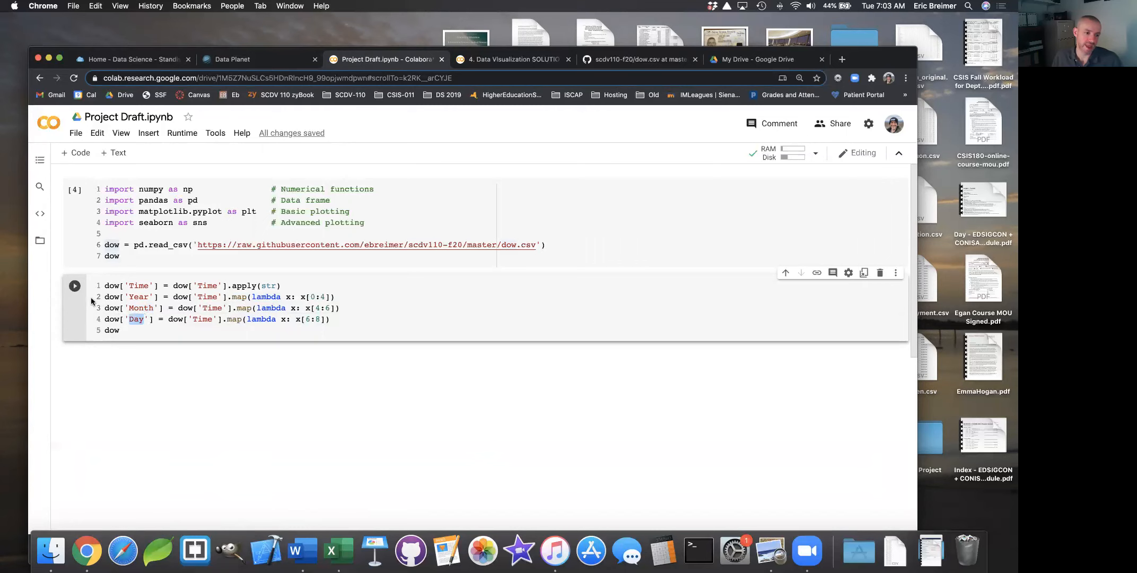
# Run the new cell to create the Year, Month and Day columns and review the table
pyautogui.click(75, 286)
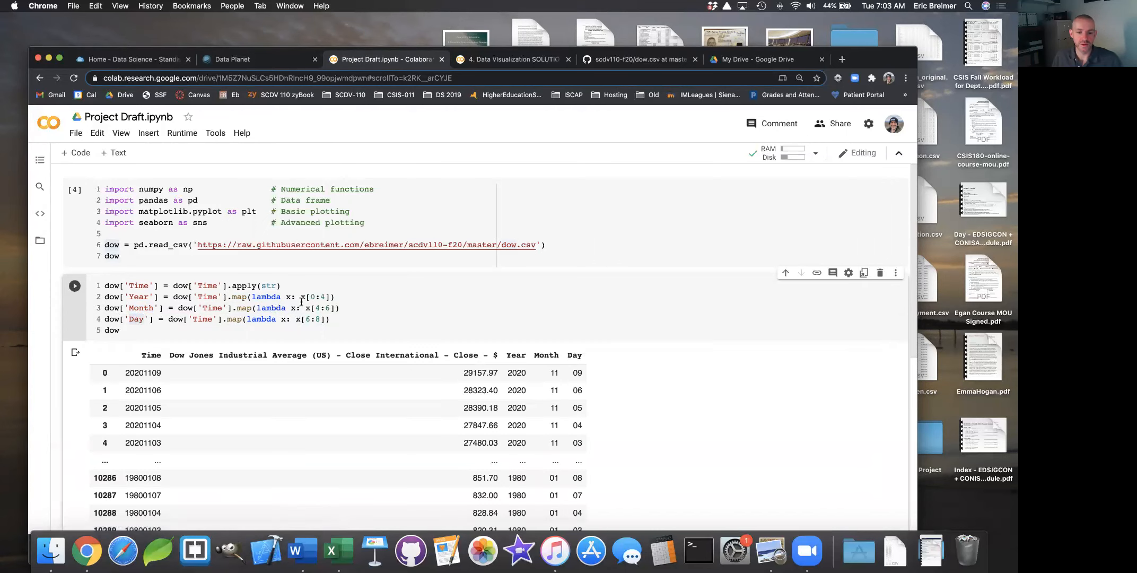
pyautogui.scroll(-4, 302, 299)
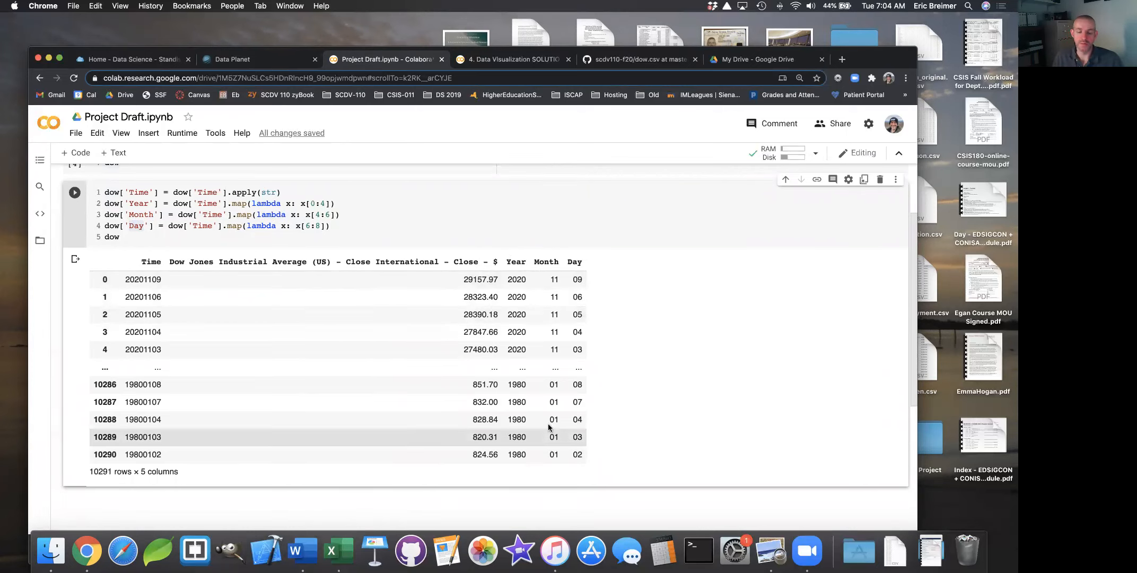
pyautogui.scroll(4, 287, 252)
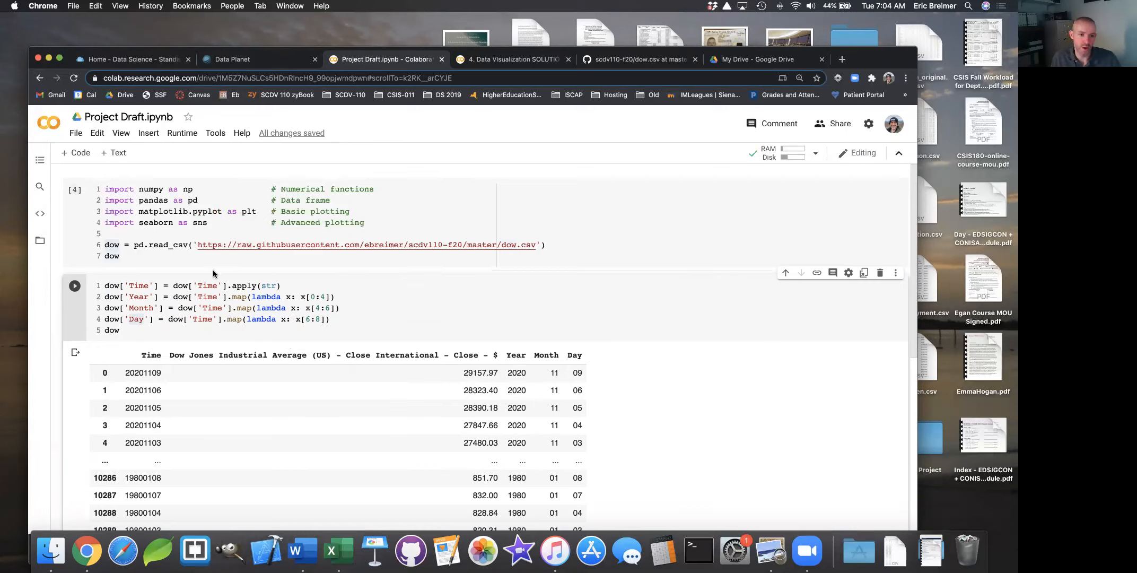
# Rerun the loading cell and check the column headers of the committed dow.csv on GitHub
pyautogui.click(76, 190)
pyautogui.click(76, 190)
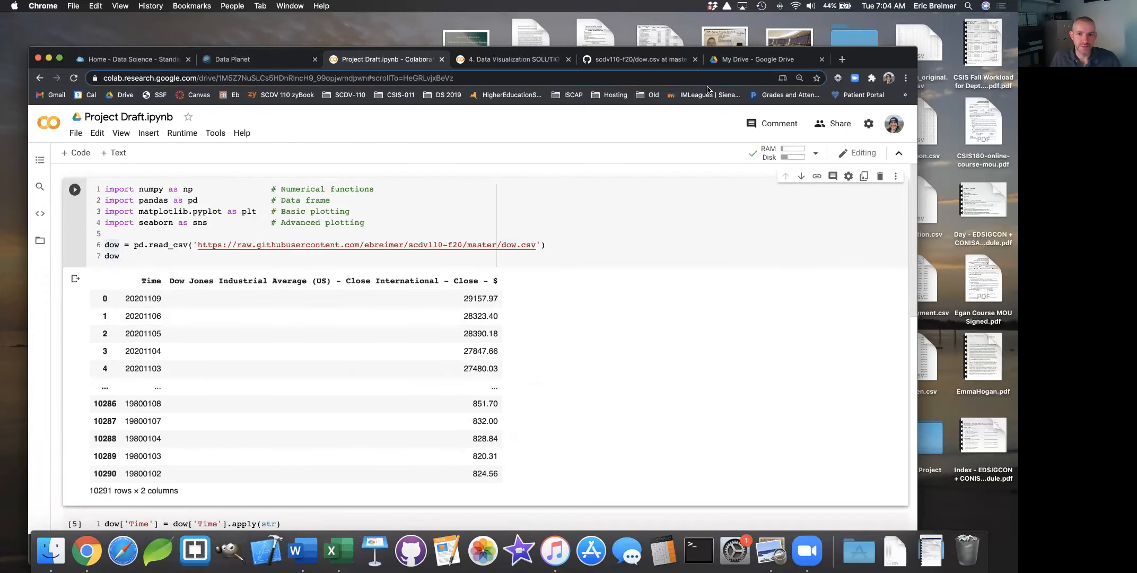
pyautogui.click(624, 61)
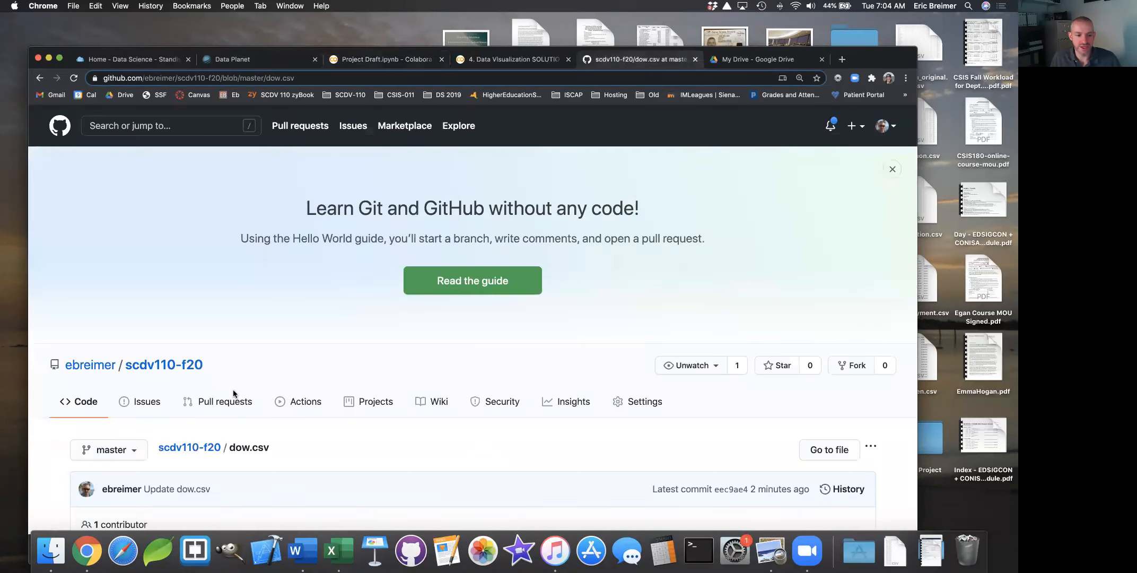
pyautogui.scroll(-6, 232, 389)
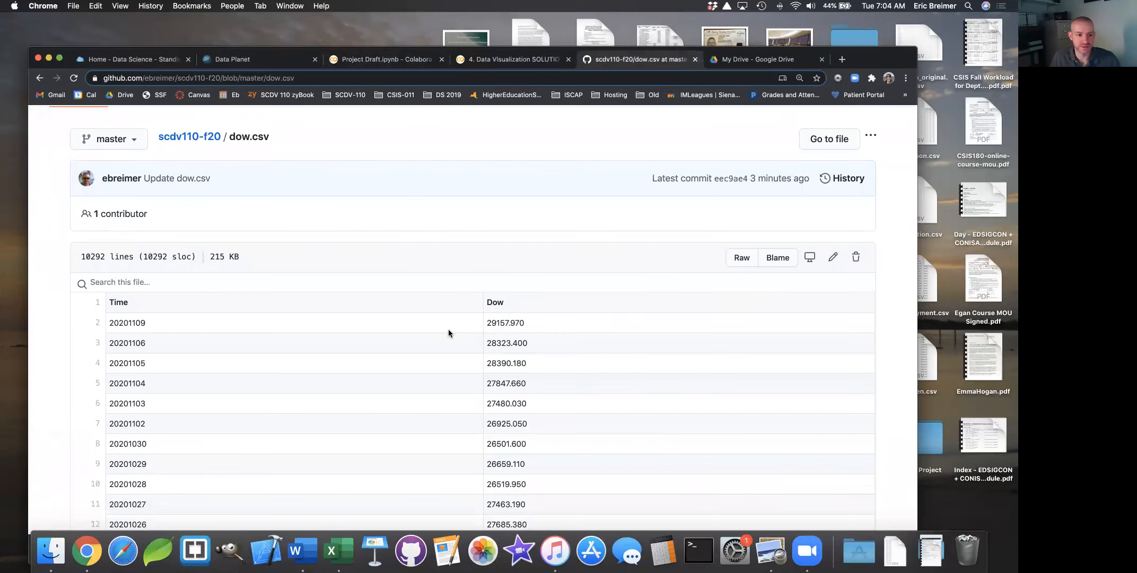
pyautogui.scroll(-20, 449, 330)
pyautogui.scroll(20, 448, 333)
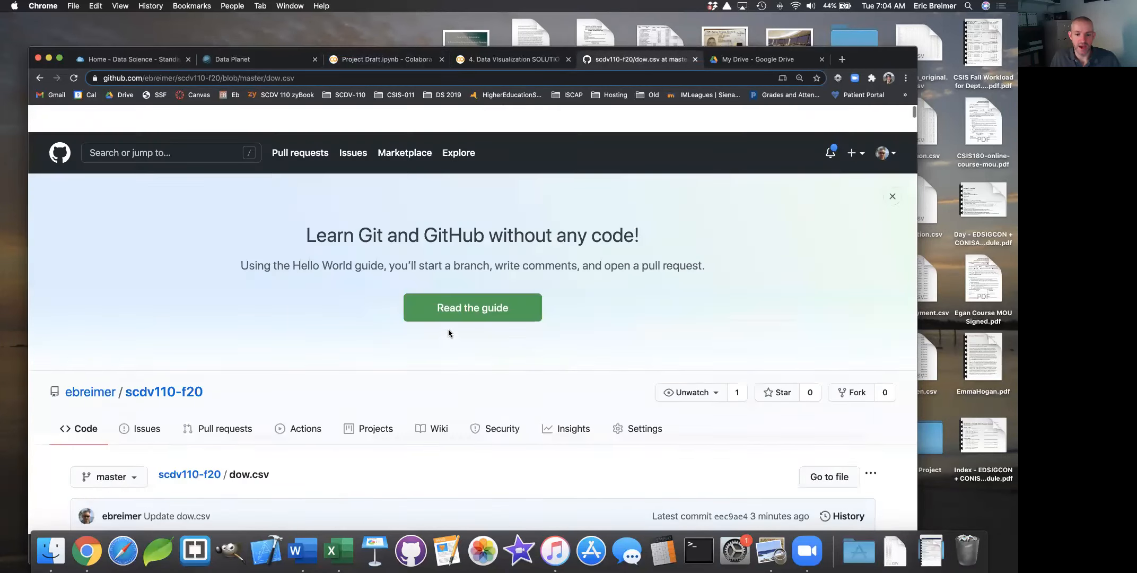
pyautogui.scroll(-6, 448, 334)
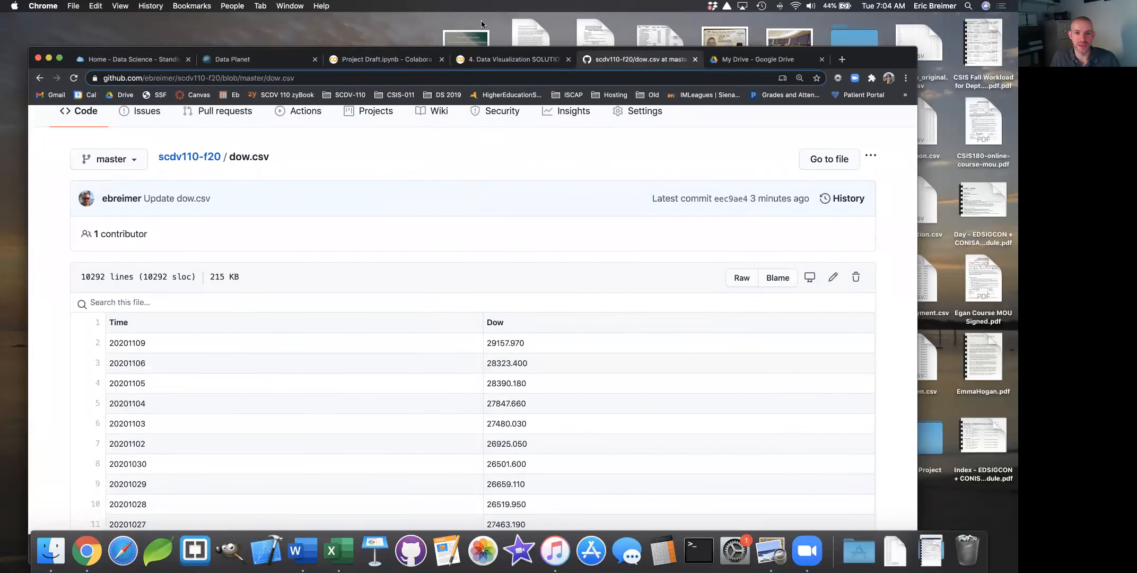
# Return to the Project Draft notebook and run the loading cell again to fetch the updated dow.csv
pyautogui.click(487, 63)
pyautogui.click(389, 61)
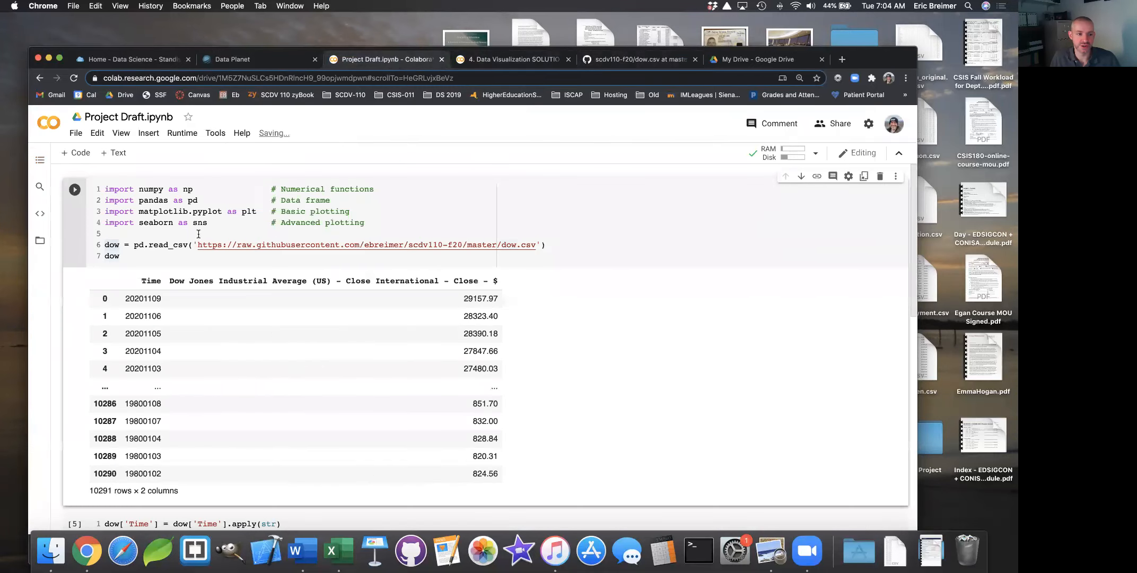
pyautogui.hotkey('ctrl', 'Return')
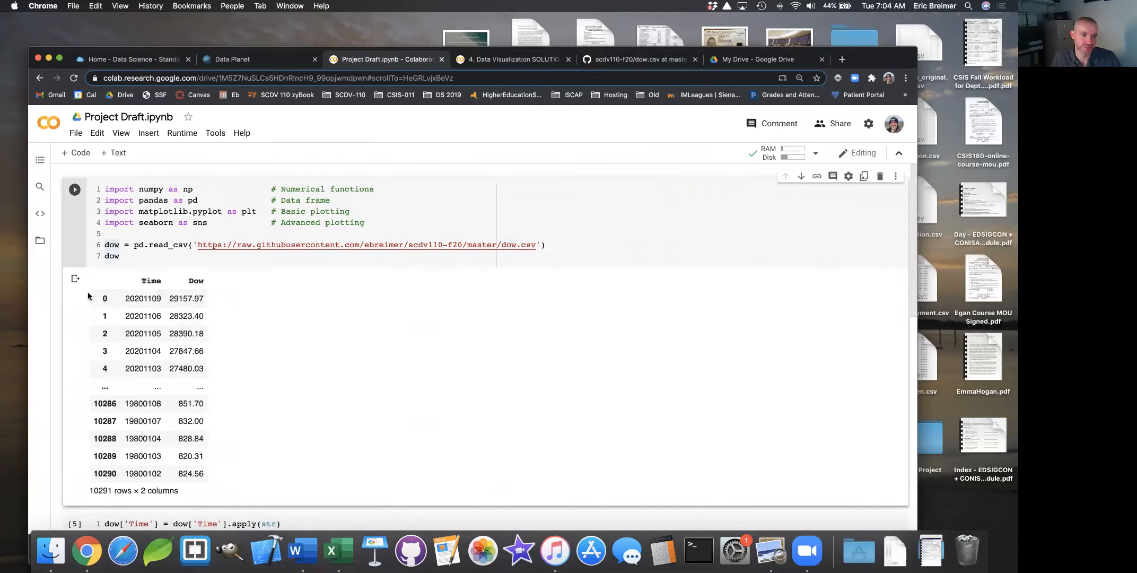
# Rerun the cell that splits Time into Year, Month and Day on the reloaded dow data frame
pyautogui.scroll(-3, 139, 289)
pyautogui.scroll(-1, 139, 289)
pyautogui.click(337, 343)
pyautogui.hotkey('ctrl', 'Return')
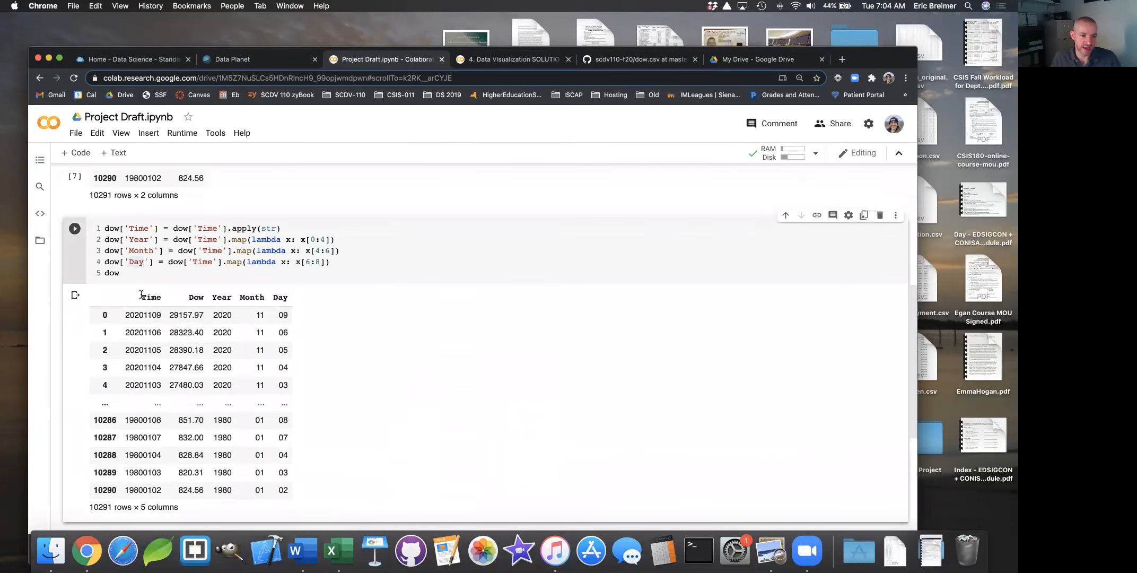
pyautogui.doubleClick(196, 297)
pyautogui.click(256, 299)
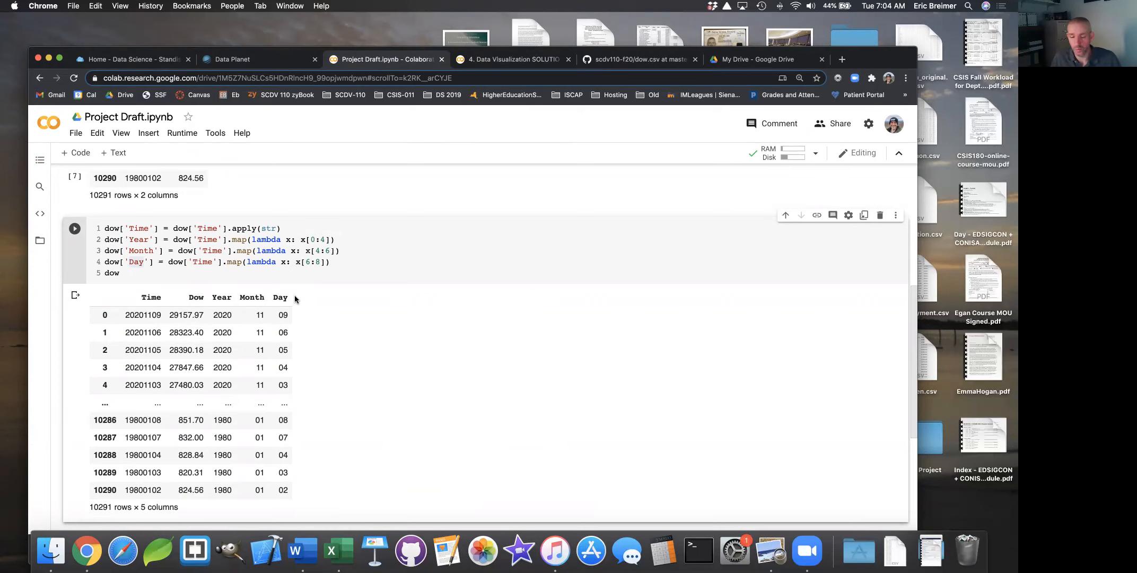
# Duplicate the dow read_csv line below itself in the loading cell and rename the copy's variable to housing
pyautogui.scroll(10, 220, 301)
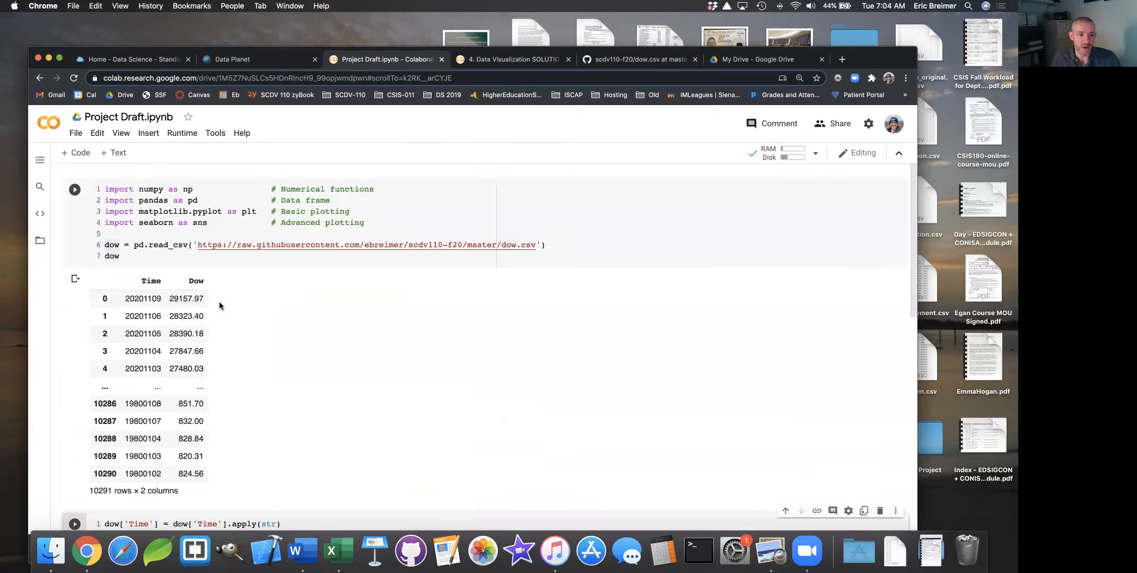
pyautogui.click(568, 247)
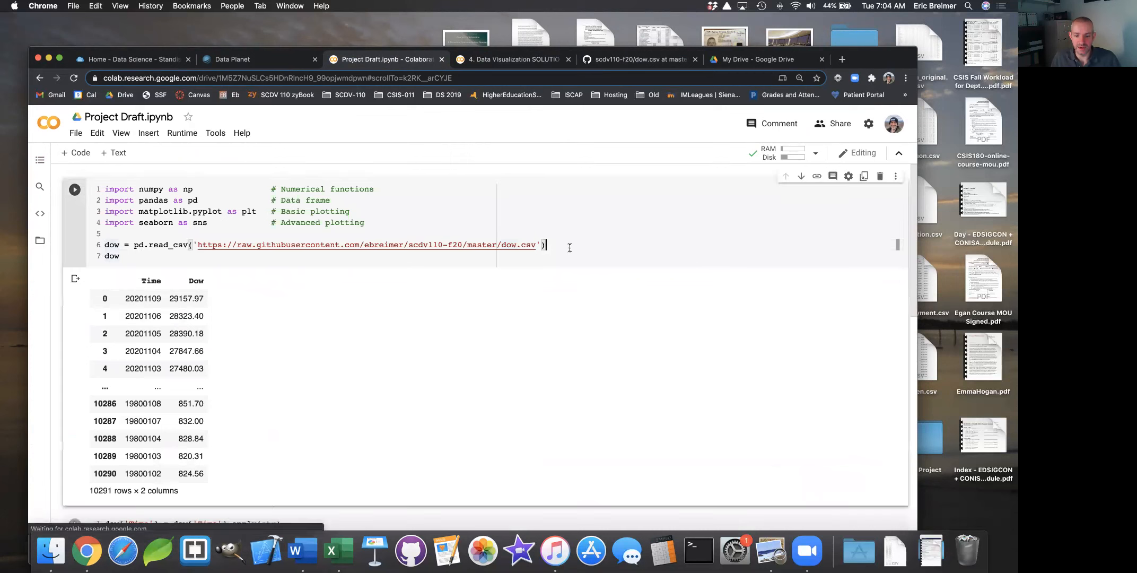
pyautogui.press('Return')
pyautogui.moveTo(579, 243); pyautogui.dragTo(106, 244)
pyautogui.press('super+c')
pyautogui.click(109, 256)
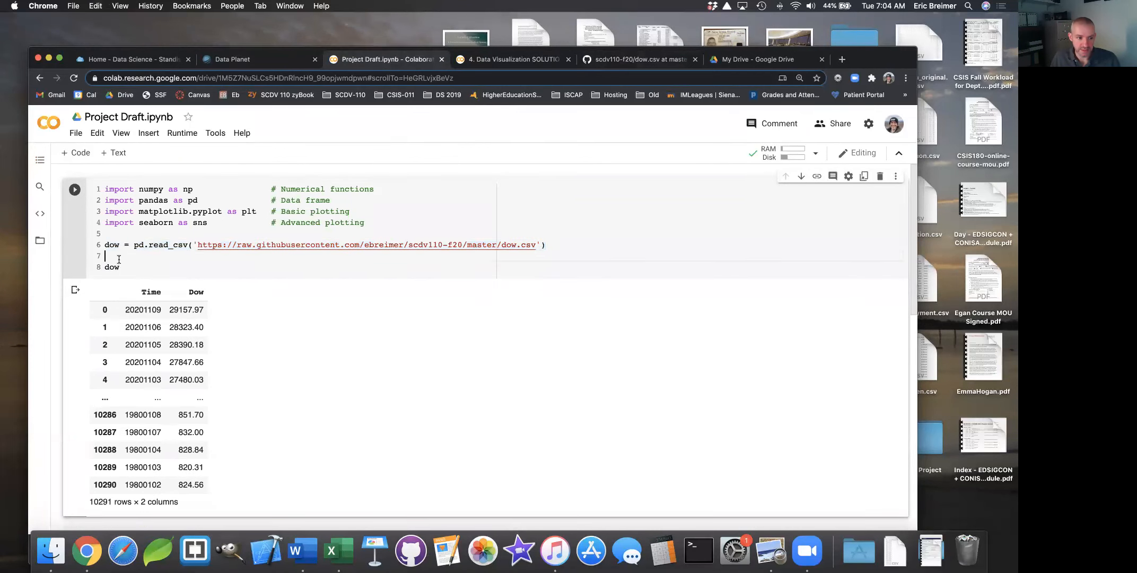
pyautogui.press('super+v')
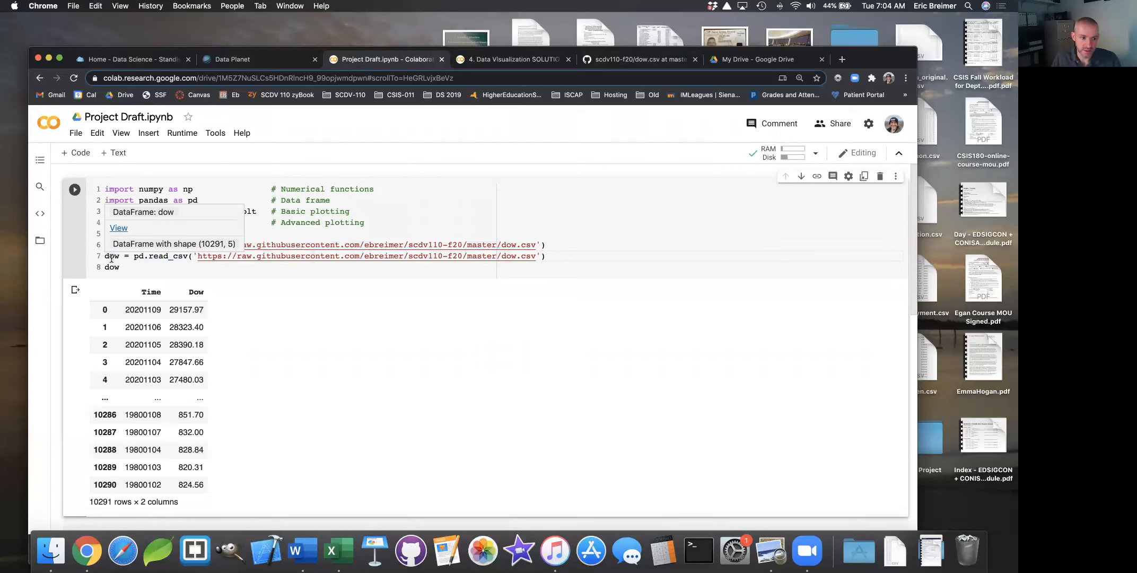
pyautogui.doubleClick(111, 256)
pyautogui.write('housing')
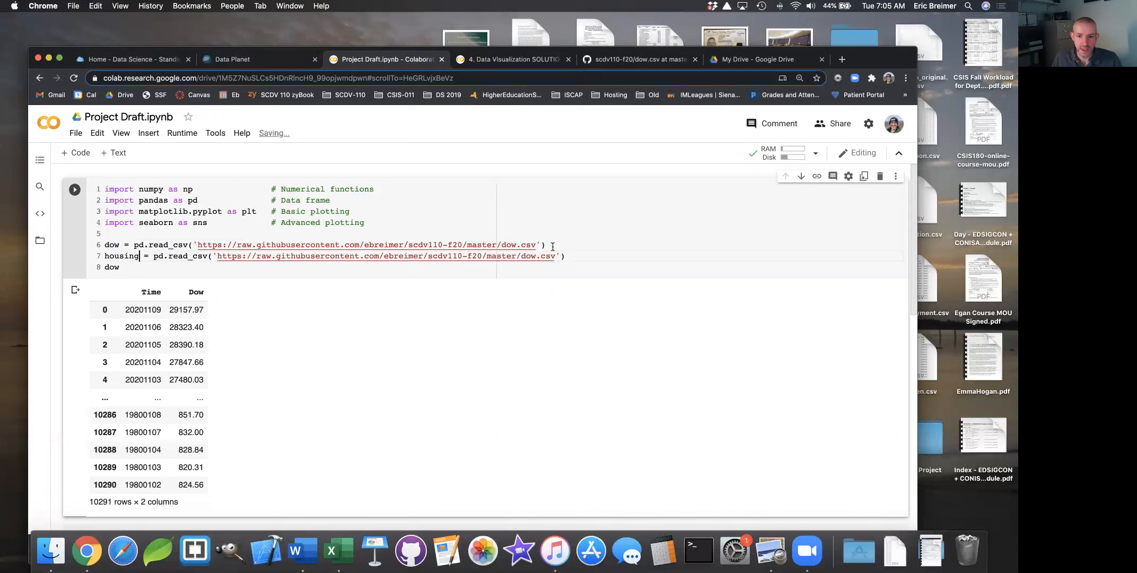
# Check the housing file's name in the scdv110-f20 repository on GitHub and point the notebook's housing read_csv URL to housing.csv
pyautogui.click(615, 62)
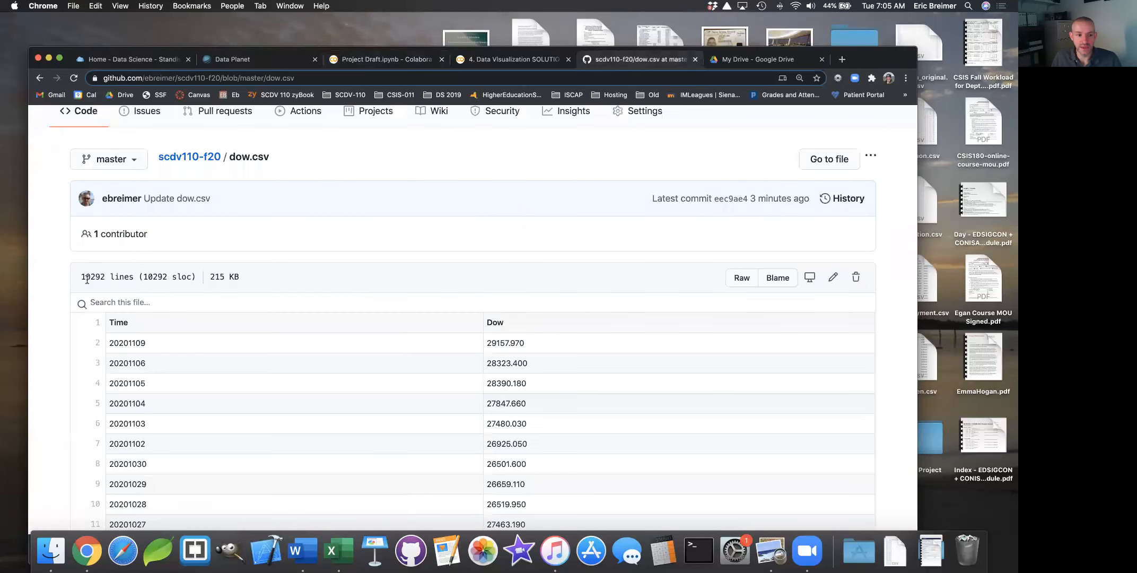
pyautogui.click(180, 160)
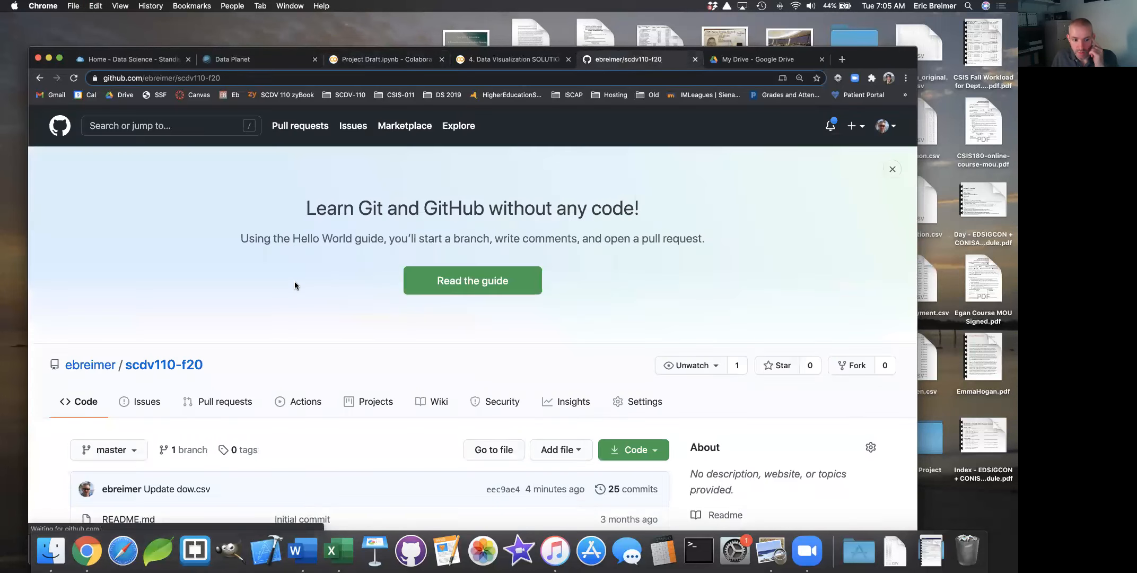
pyautogui.scroll(-5, 297, 289)
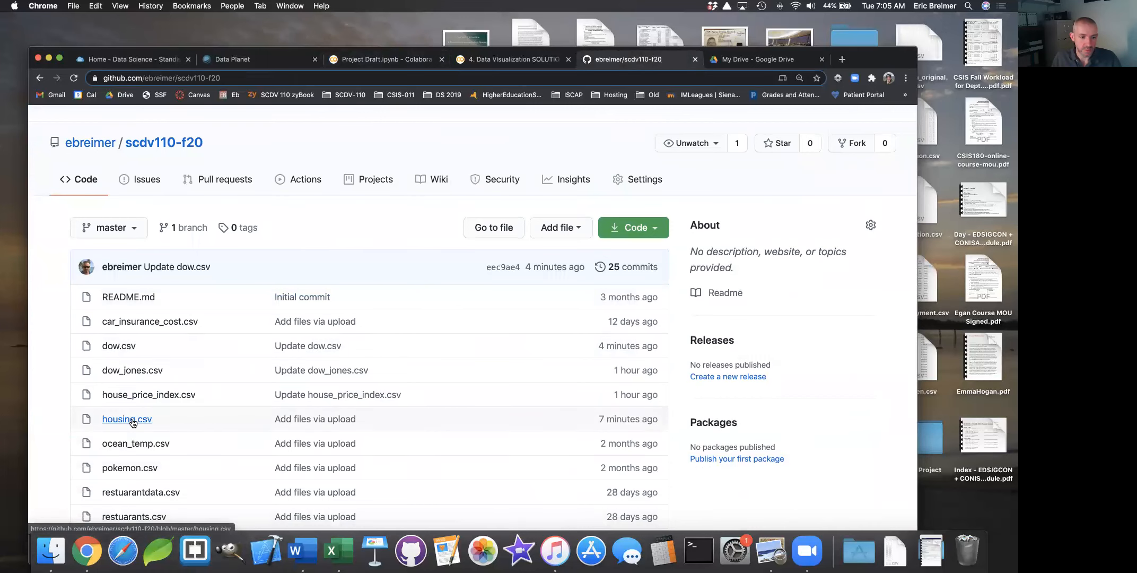
pyautogui.click(386, 60)
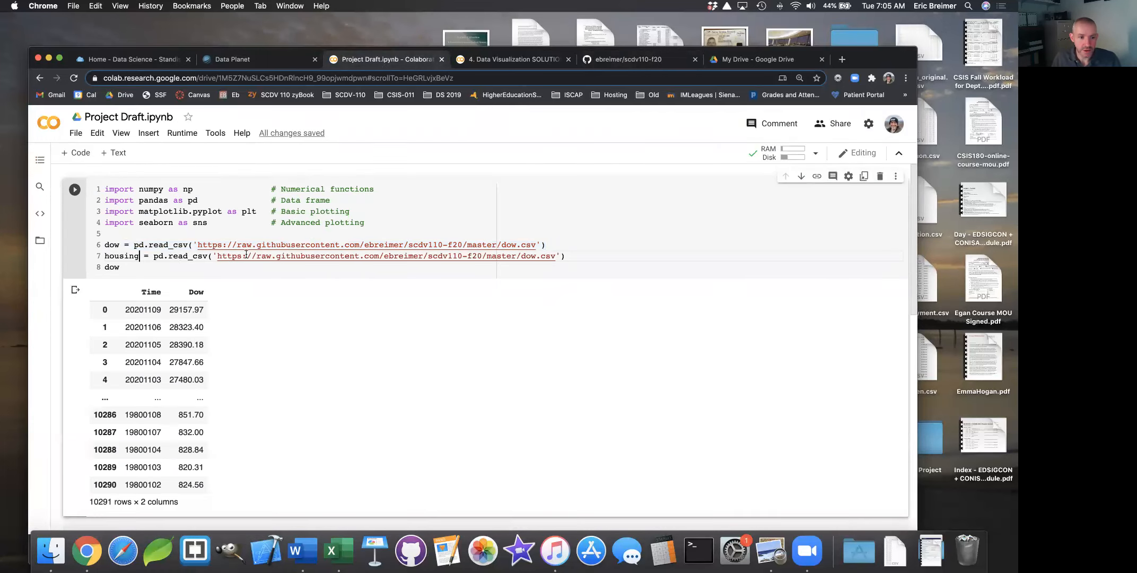
pyautogui.moveTo(218, 257); pyautogui.dragTo(520, 257)
pyautogui.doubleClick(530, 257)
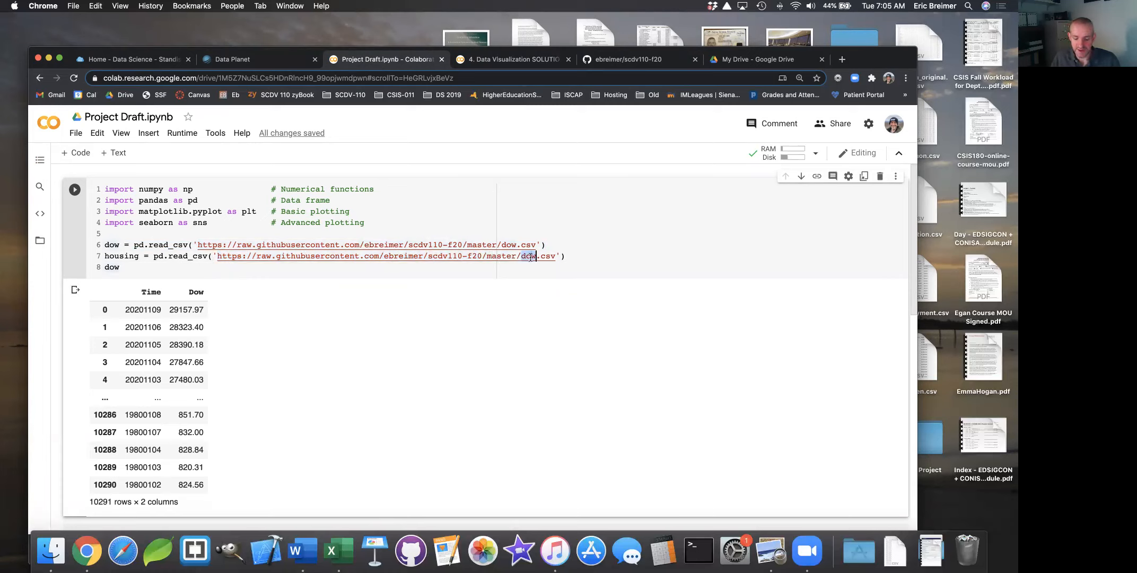
pyautogui.write('housing')
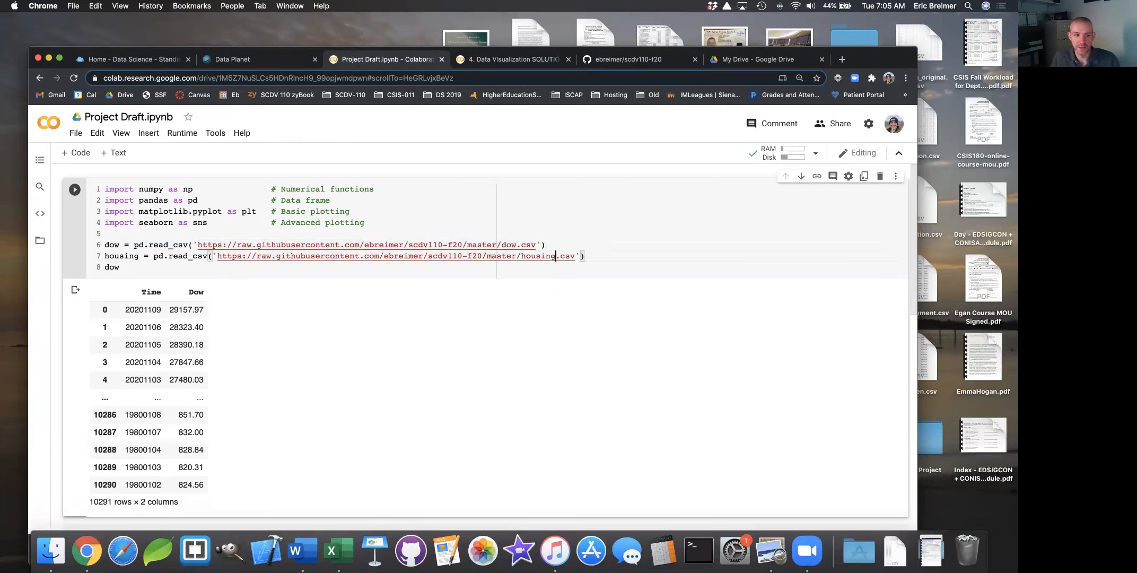
# Make the loading cell display housing instead of dow and run it
pyautogui.doubleClick(122, 255)
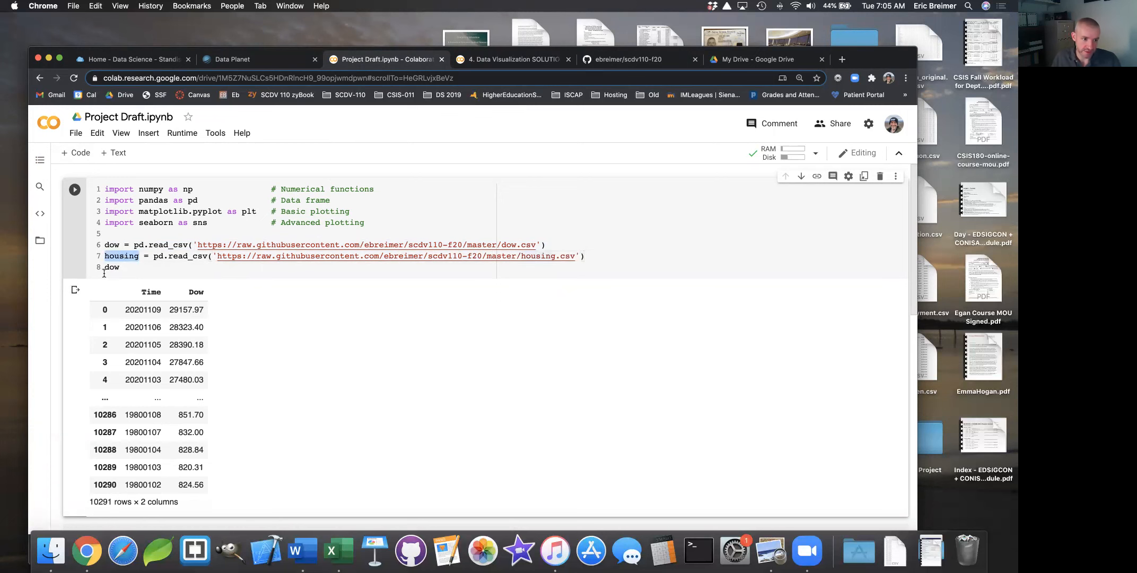
pyautogui.press('cmd+c')
pyautogui.doubleClick(112, 267)
pyautogui.press('cmd+v')
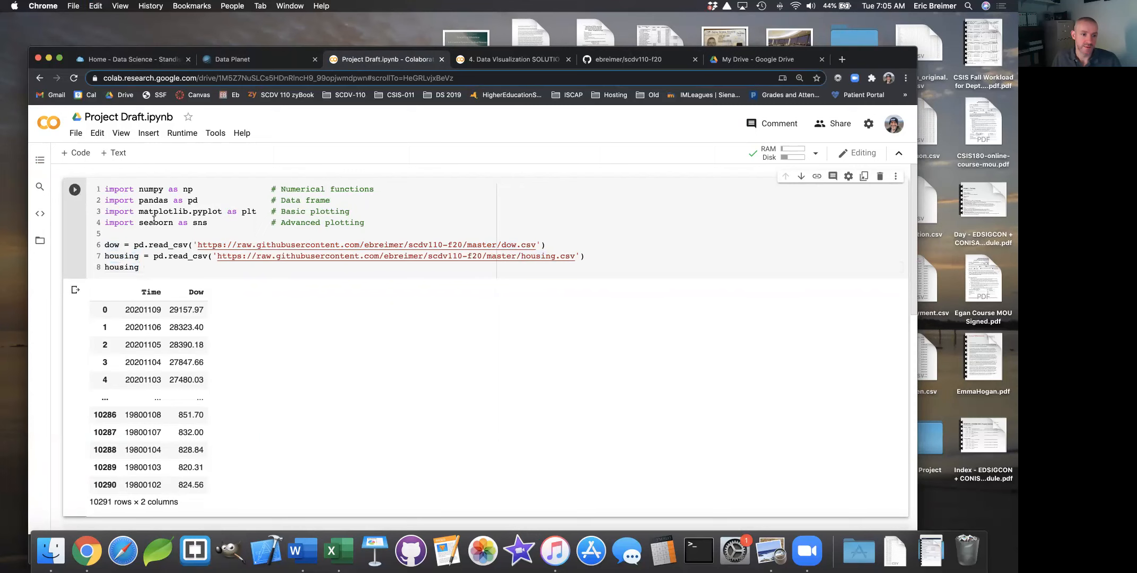
pyautogui.press('super+Return')
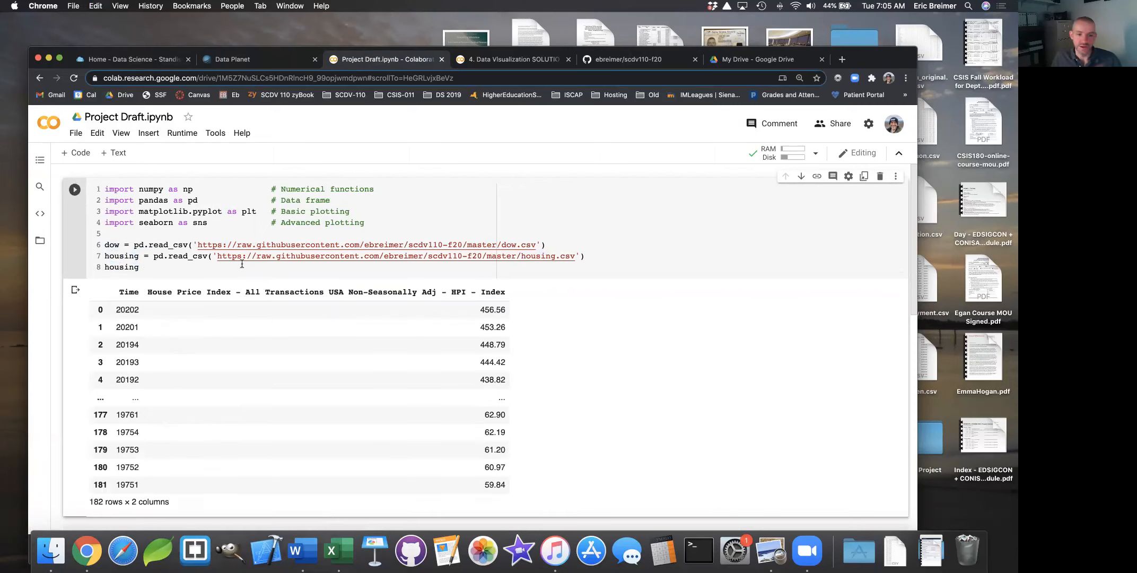
# Open housing.csv for editing on GitHub, shorten the House Price Index column header to "Housing" and commit the change to master
pyautogui.tripleClick(499, 292)
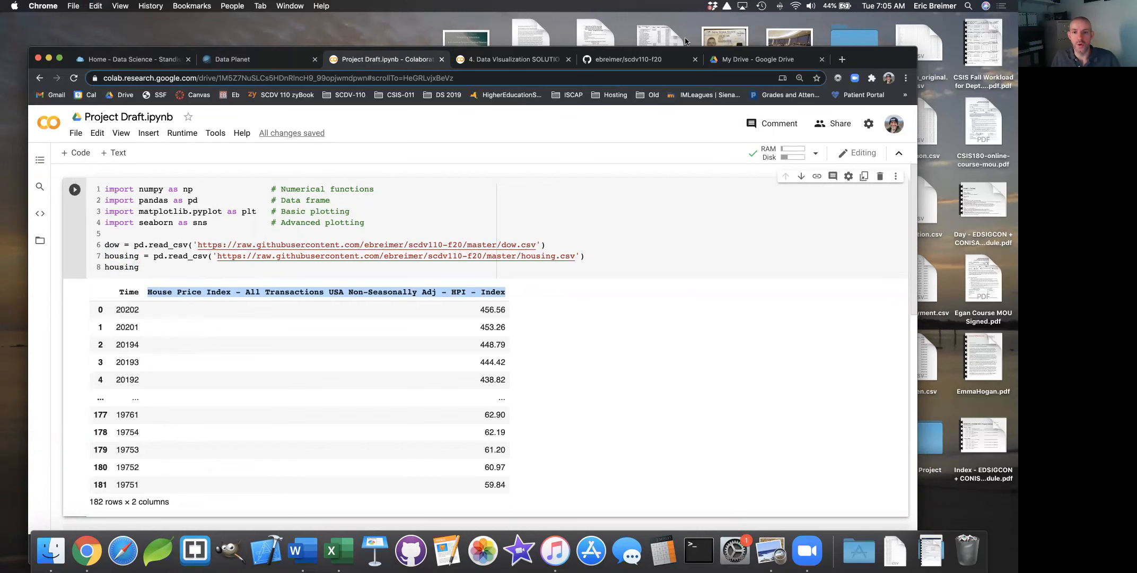
pyautogui.click(628, 58)
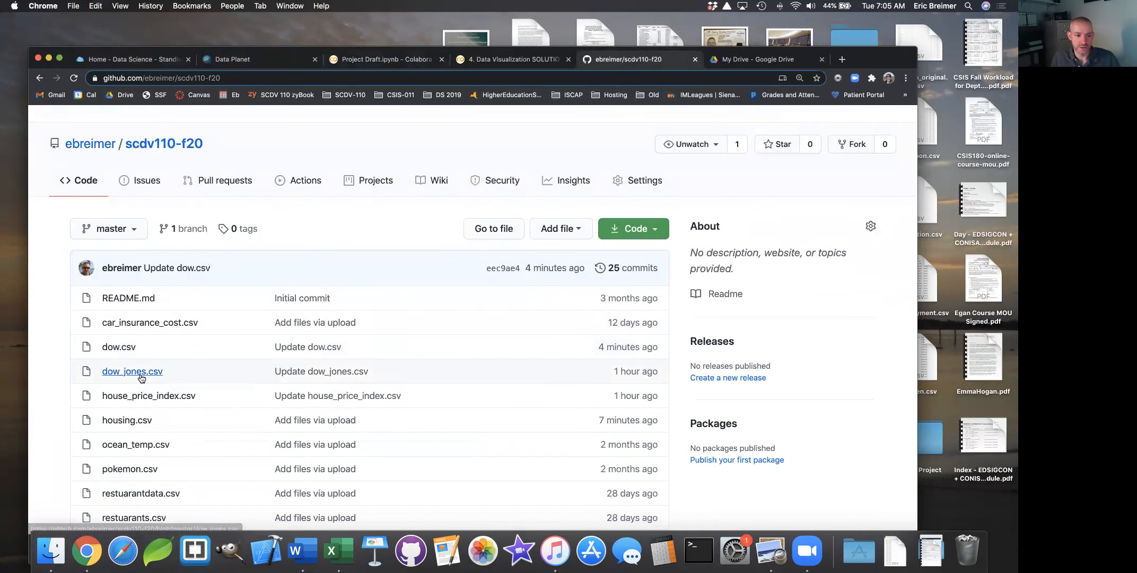
pyautogui.click(133, 421)
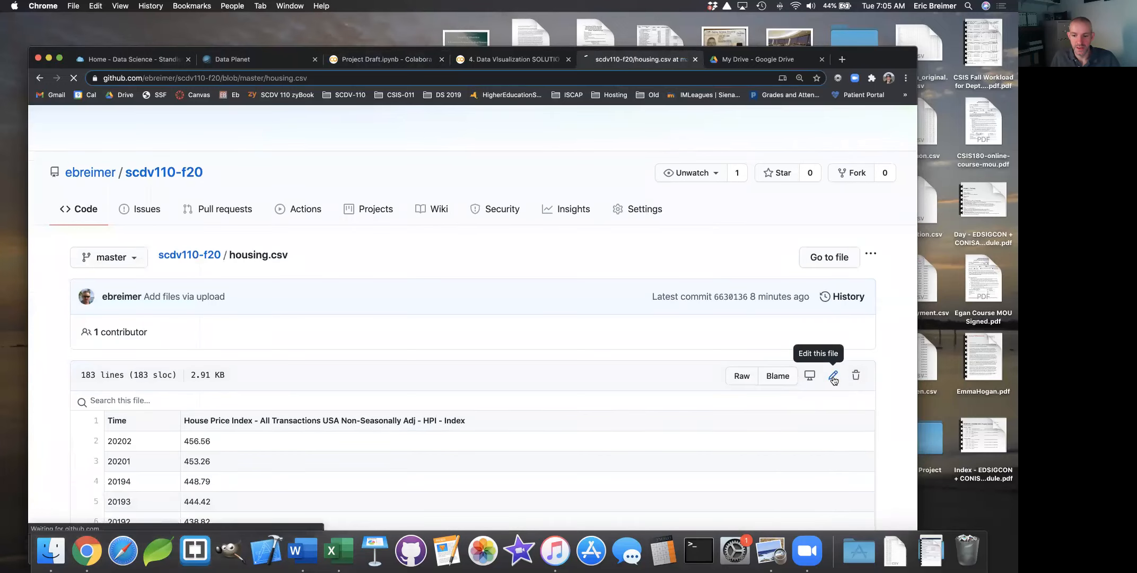
pyautogui.click(834, 377)
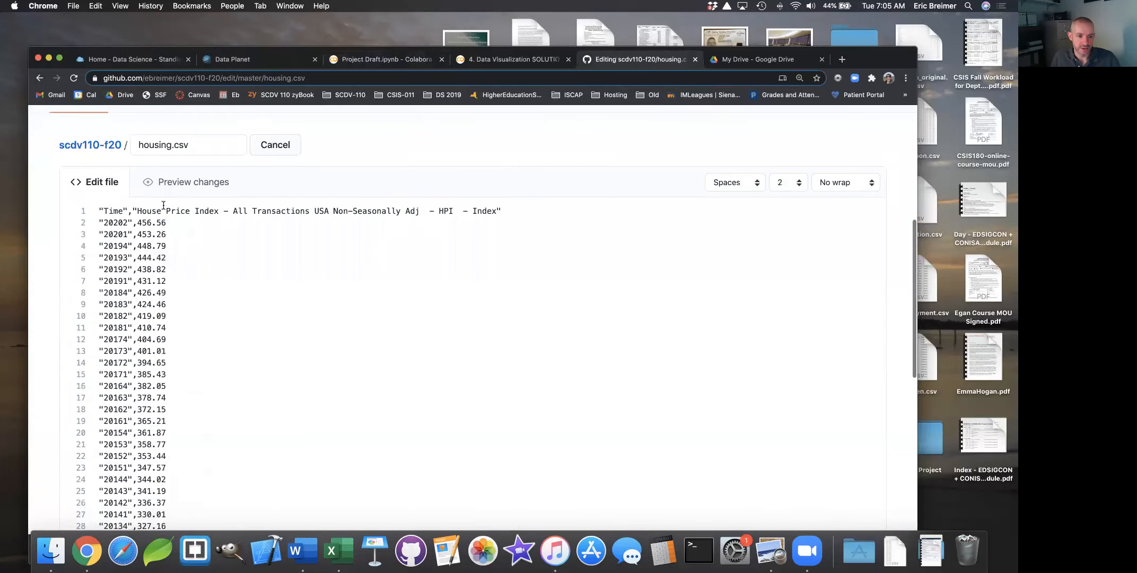
pyautogui.moveTo(158, 211); pyautogui.dragTo(496, 213)
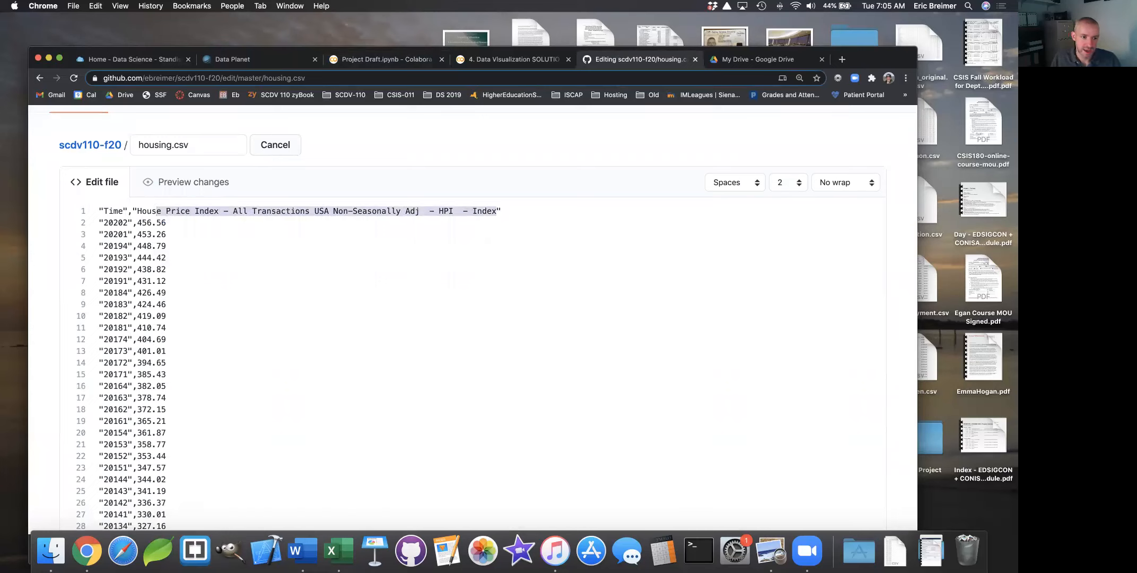
pyautogui.write('ing')
pyautogui.scroll(-20, 406, 330)
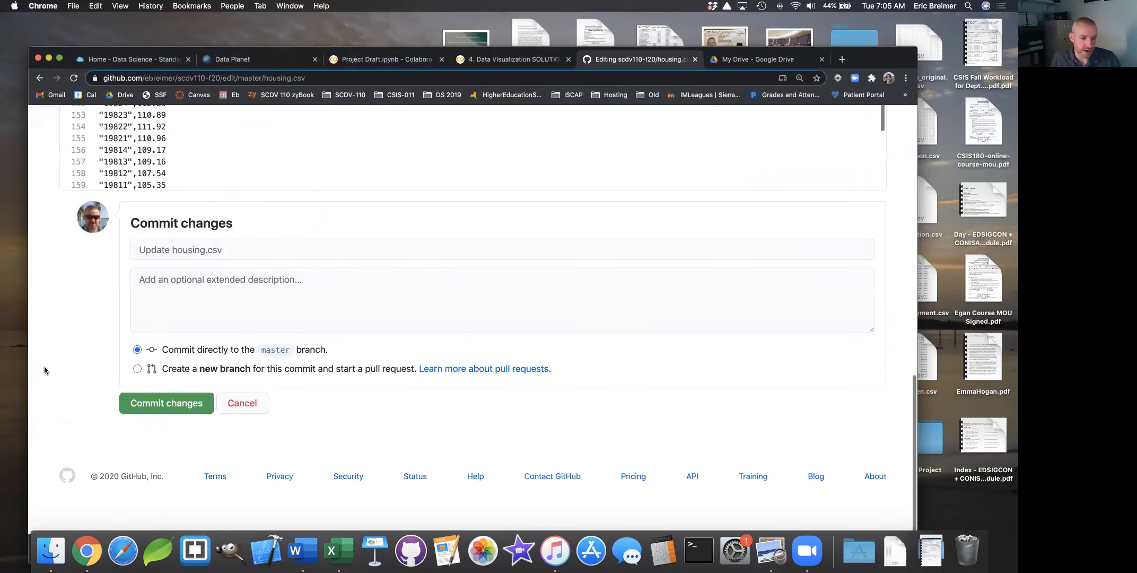
pyautogui.click(161, 422)
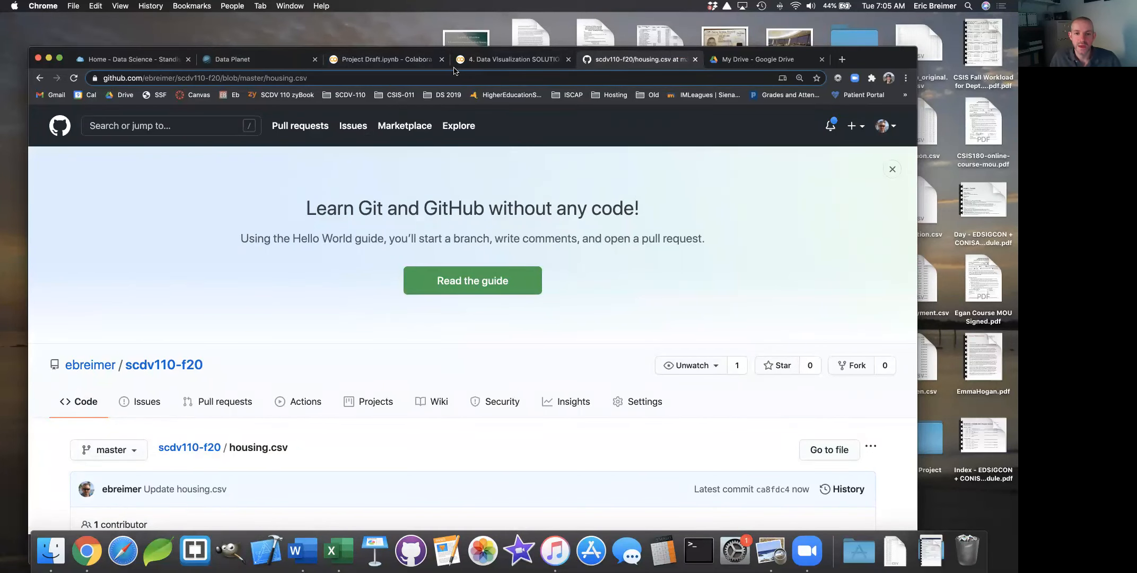
# Return to the Project Draft notebook and compare the housing table's Time format with the dow date-splitting code
pyautogui.click(408, 64)
pyautogui.scroll(-5, 337, 303)
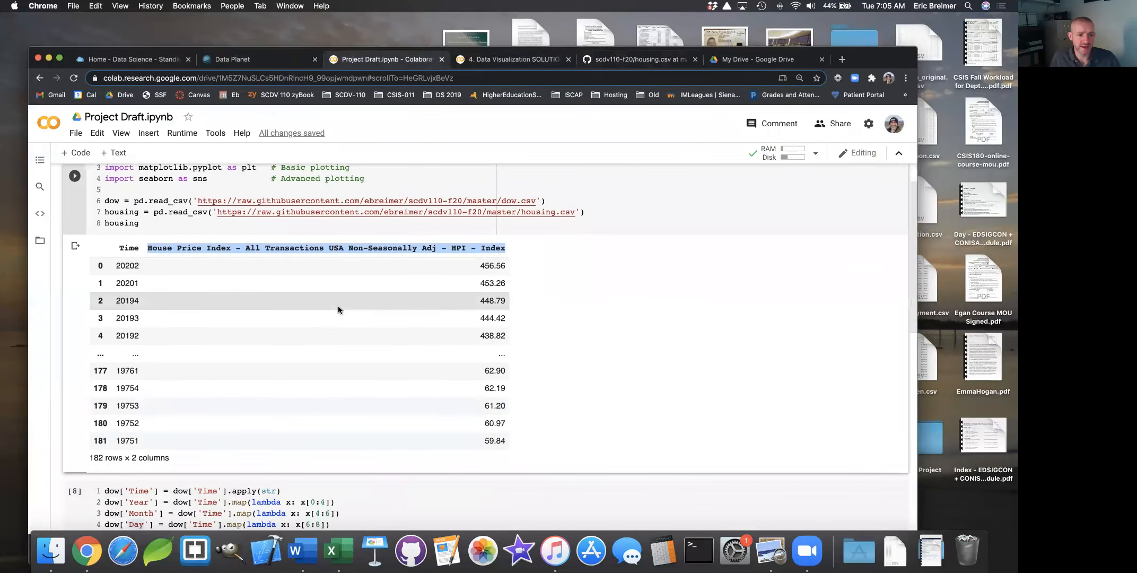
pyautogui.scroll(-3, 339, 306)
pyautogui.scroll(3, 140, 263)
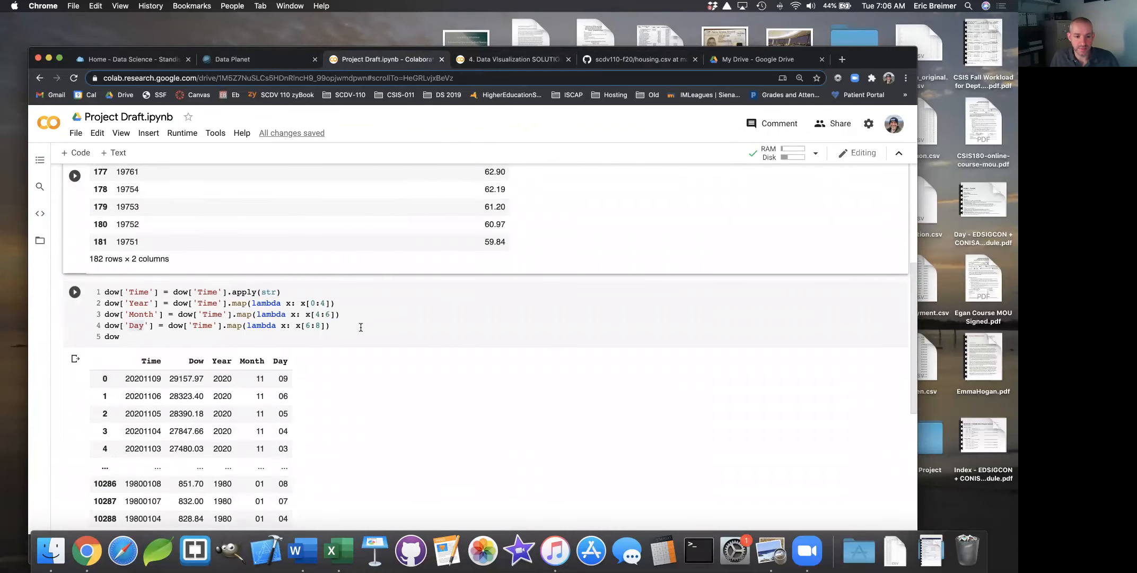
pyautogui.moveTo(337, 329); pyautogui.dragTo(169, 314)
pyautogui.scroll(8, 173, 285)
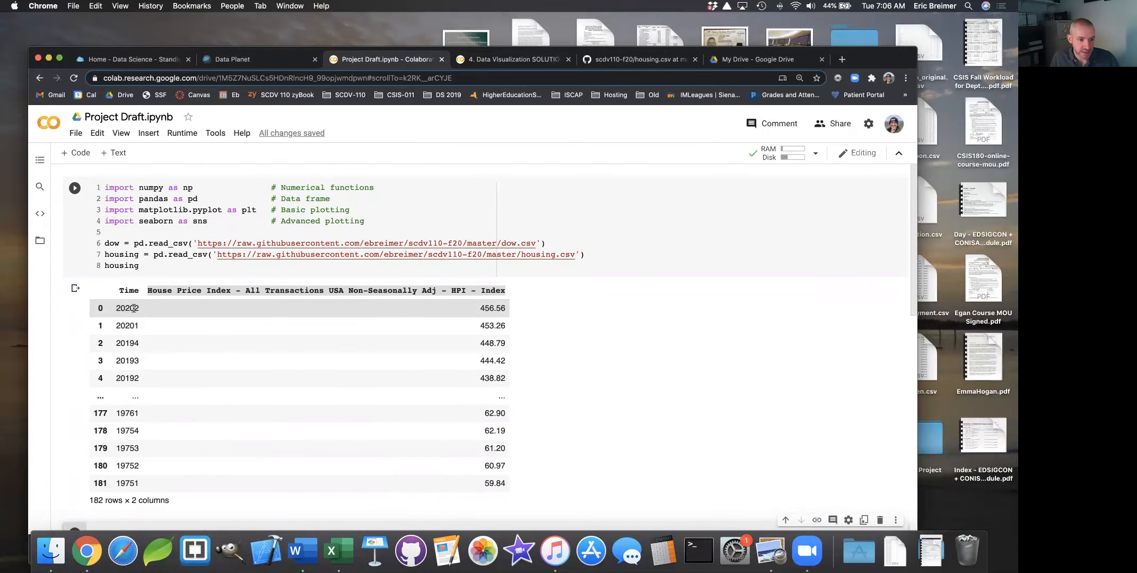
pyautogui.scroll(-8, 140, 364)
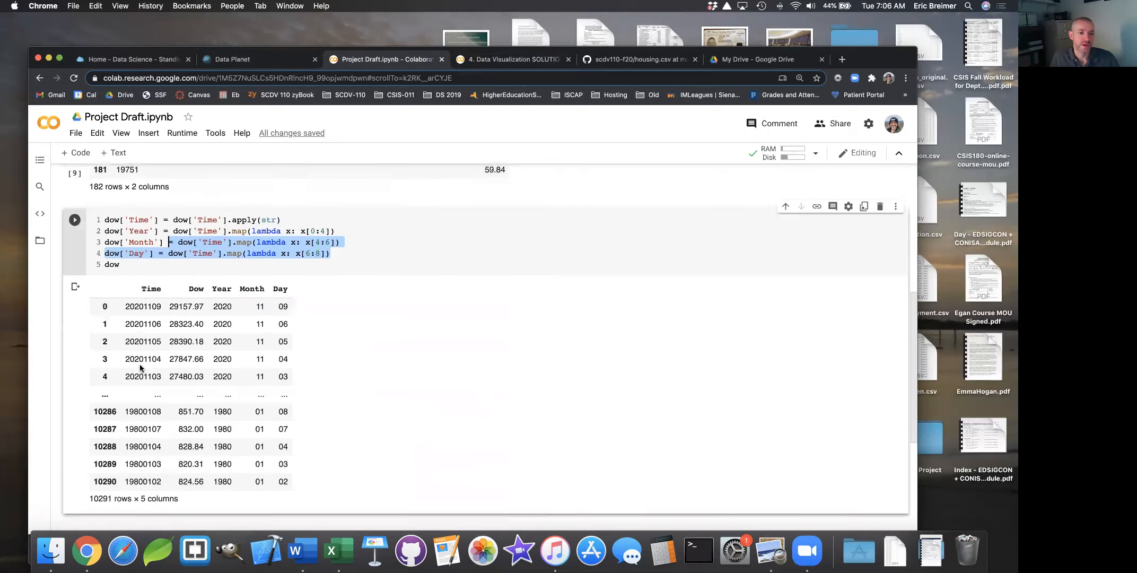
pyautogui.scroll(3, 139, 365)
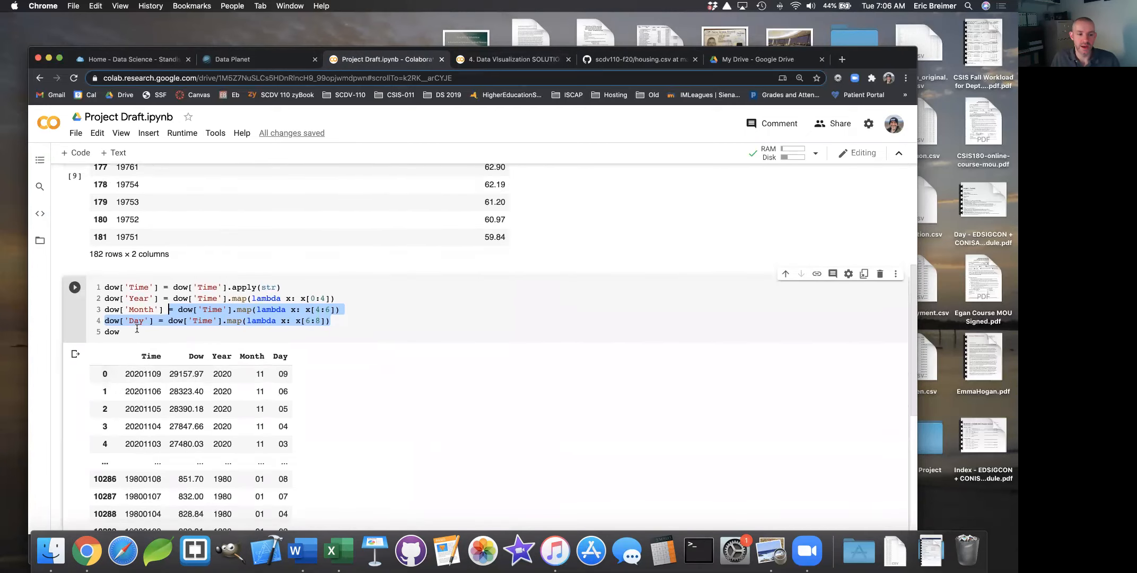
# Copy the Time, Year and Month lines of the dow splitting code into a new code cell below
pyautogui.scroll(-1, 141, 338)
pyautogui.moveTo(356, 271); pyautogui.dragTo(24, 253)
pyautogui.scroll(-4, 146, 322)
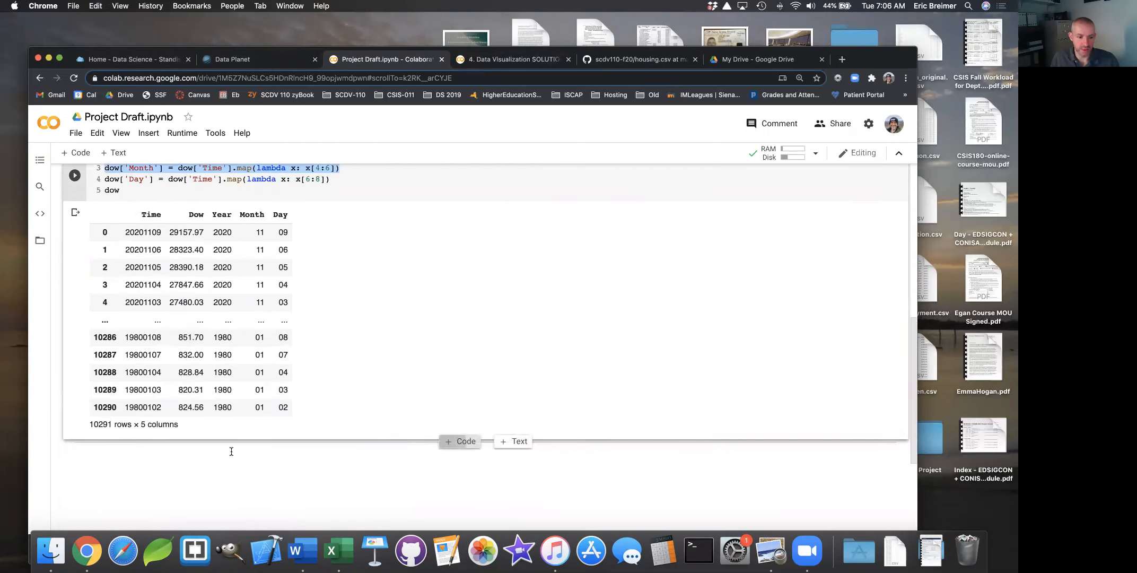
pyautogui.hotkey('shift', 'Return')
pyautogui.scroll(-2, 212, 382)
pyautogui.press('super+v')
# Replace every dow reference in the new cell's three lines with housing
pyautogui.doubleClick(111, 279)
pyautogui.write('housing')
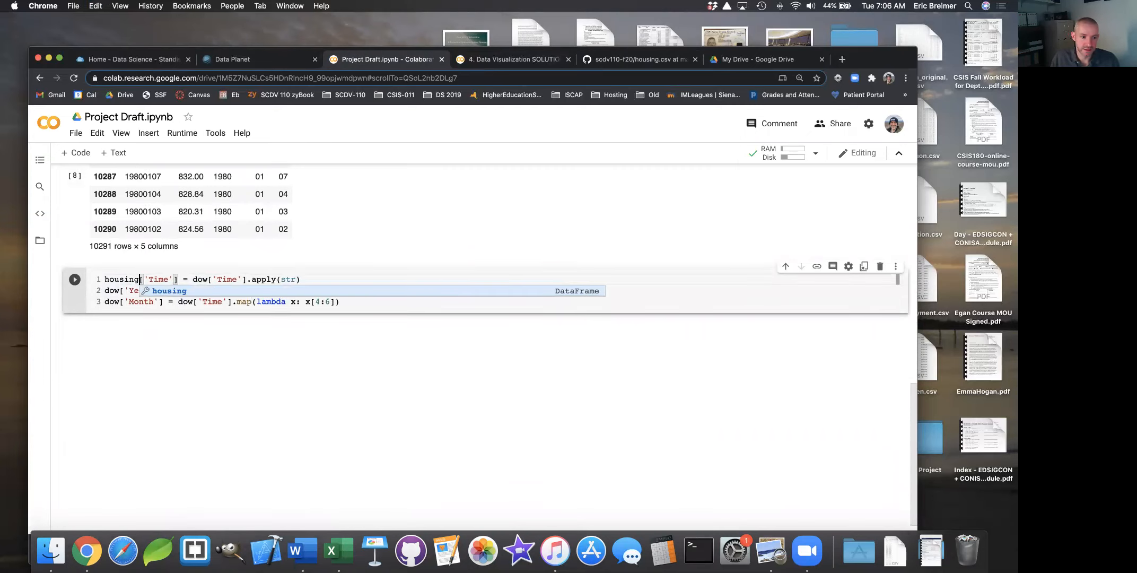
pyautogui.doubleClick(114, 279)
pyautogui.press('super+c')
pyautogui.doubleClick(200, 280)
pyautogui.press('super+v')
pyautogui.doubleClick(112, 290)
pyautogui.press('super+v')
pyautogui.doubleClick(200, 290)
pyautogui.press('super+v')
pyautogui.doubleClick(185, 302)
pyautogui.press('super+v')
pyautogui.doubleClick(112, 301)
pyautogui.press('super+v')
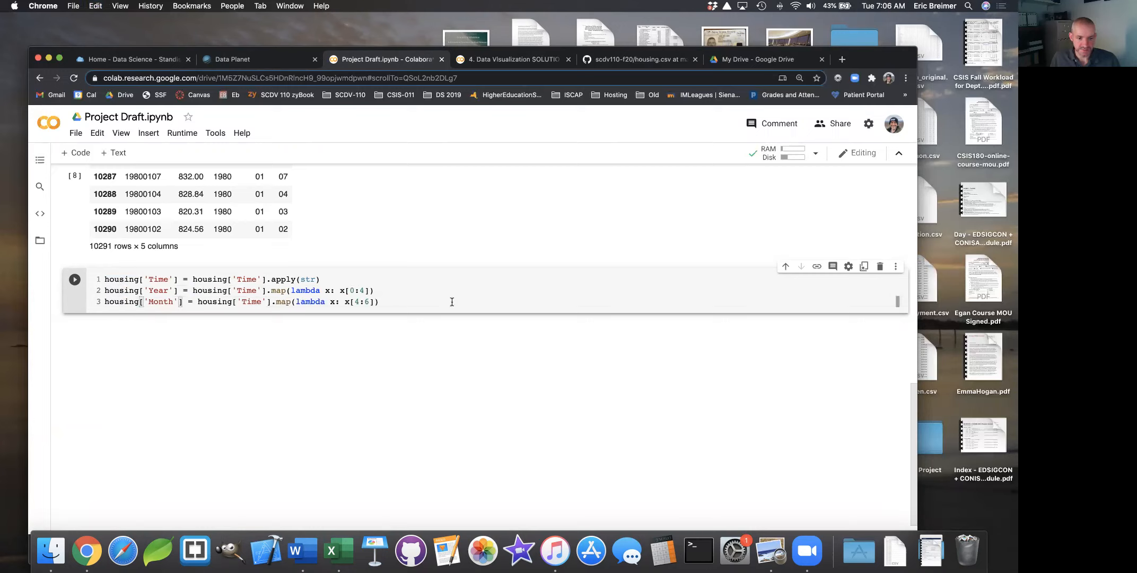
# Rename the housing Month column to Quarter and change its slice to x[4:5]
pyautogui.doubleClick(161, 301)
pyautogui.write('Quarter')
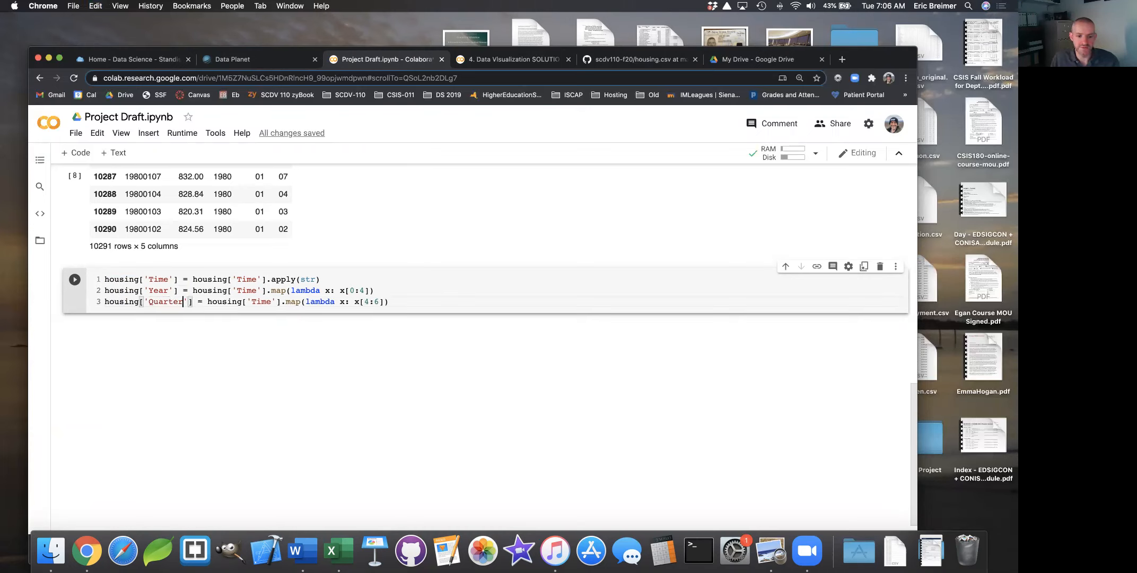
pyautogui.click(376, 302)
pyautogui.doubleClick(377, 302)
pyautogui.write('5')
pyautogui.doubleClick(367, 302)
pyautogui.doubleClick(377, 302)
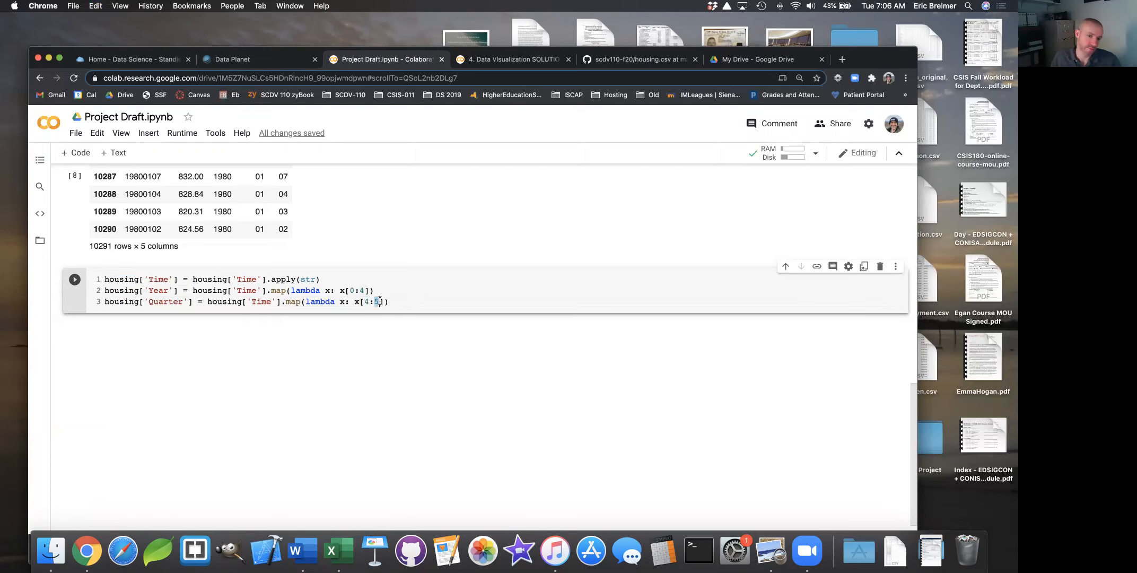
# Examine the housing table's Time values to see which characters hold the year and the quarter
pyautogui.scroll(10, 291, 270)
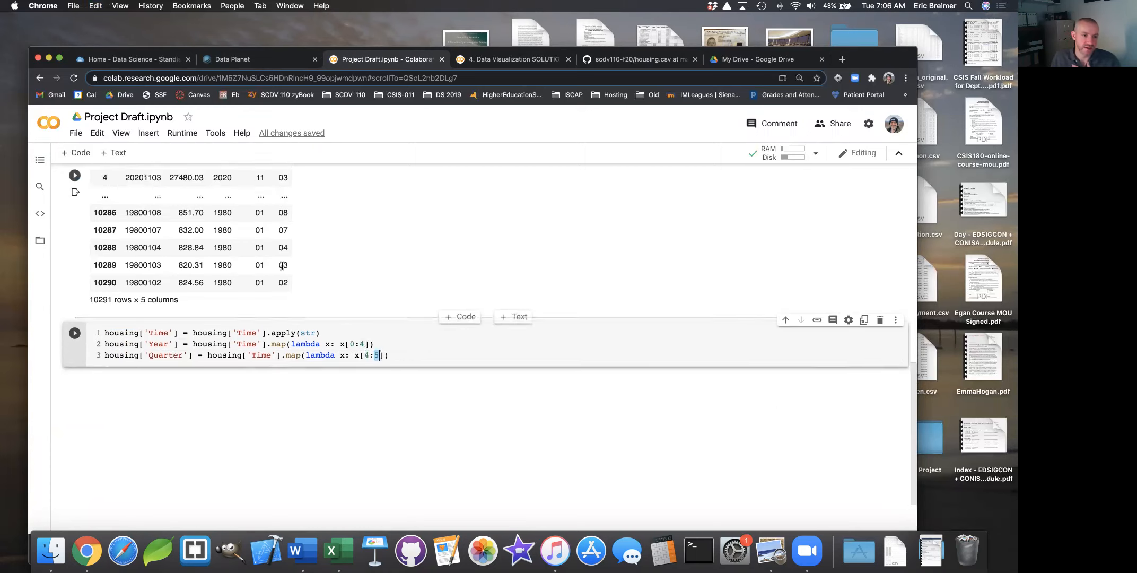
pyautogui.scroll(2, 281, 266)
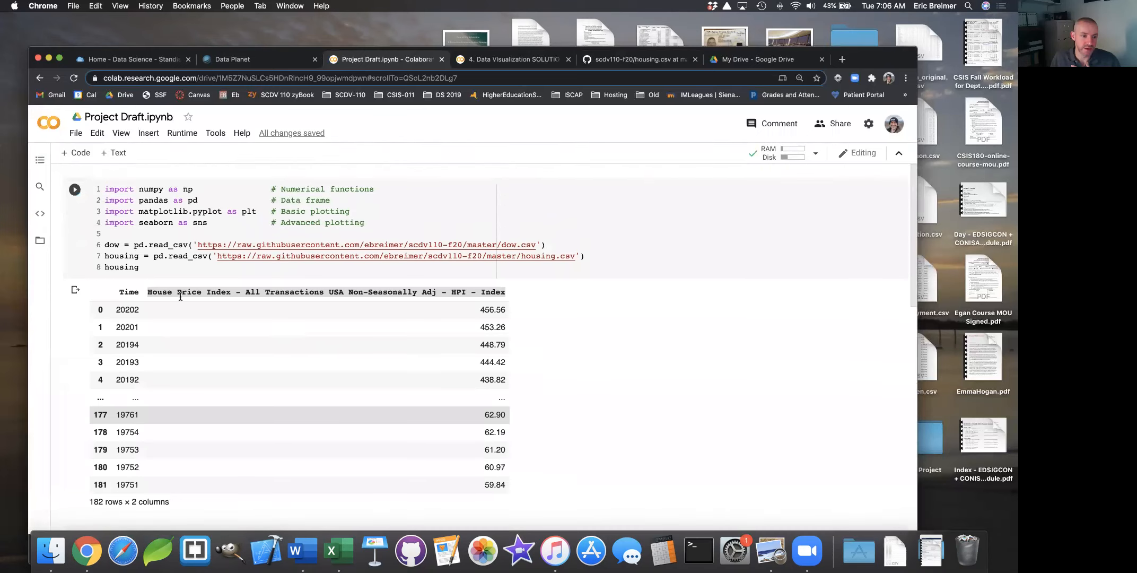
pyautogui.moveTo(118, 309); pyautogui.dragTo(134, 309)
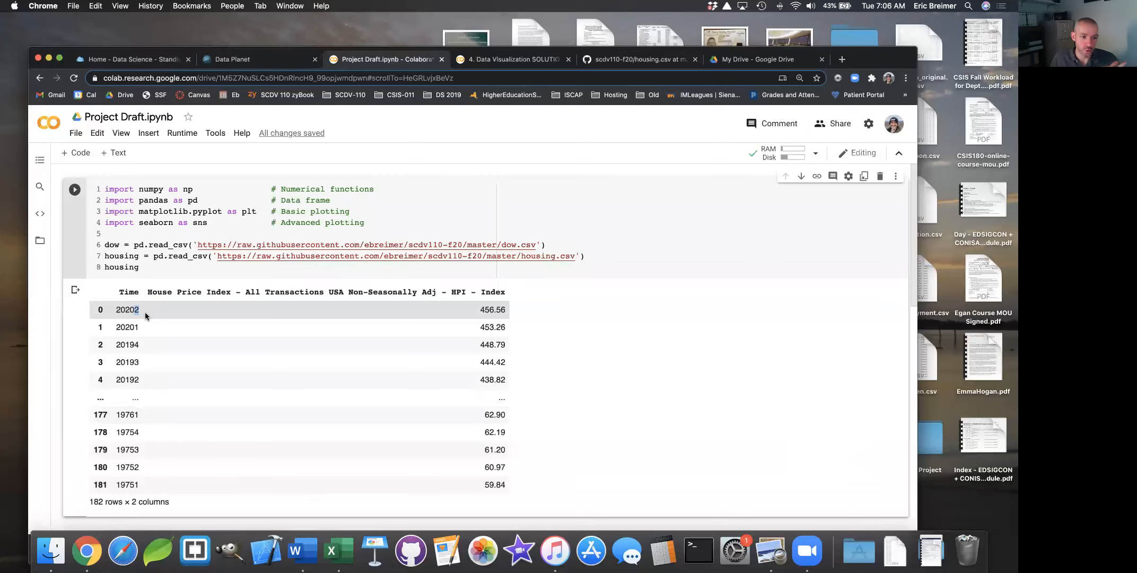
# Add a final housing line to the housing Time-splitting cell and run it to display the table
pyautogui.scroll(-10, 145, 316)
pyautogui.scroll(3, 145, 316)
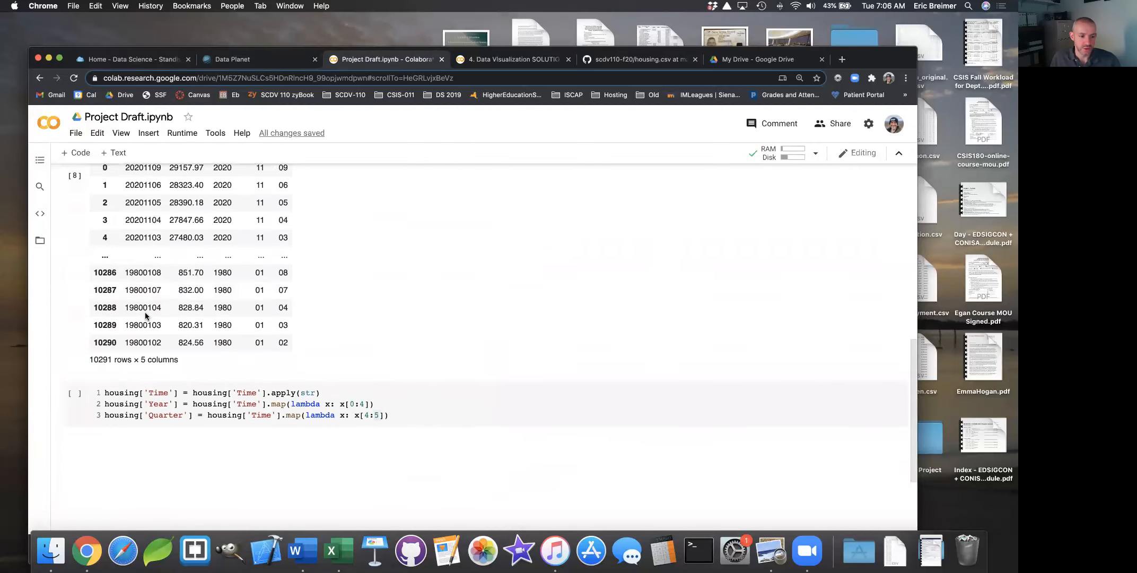
pyautogui.click(405, 397)
pyautogui.press('Return')
pyautogui.write('housing')
pyautogui.hotkey('shift', 'Return')
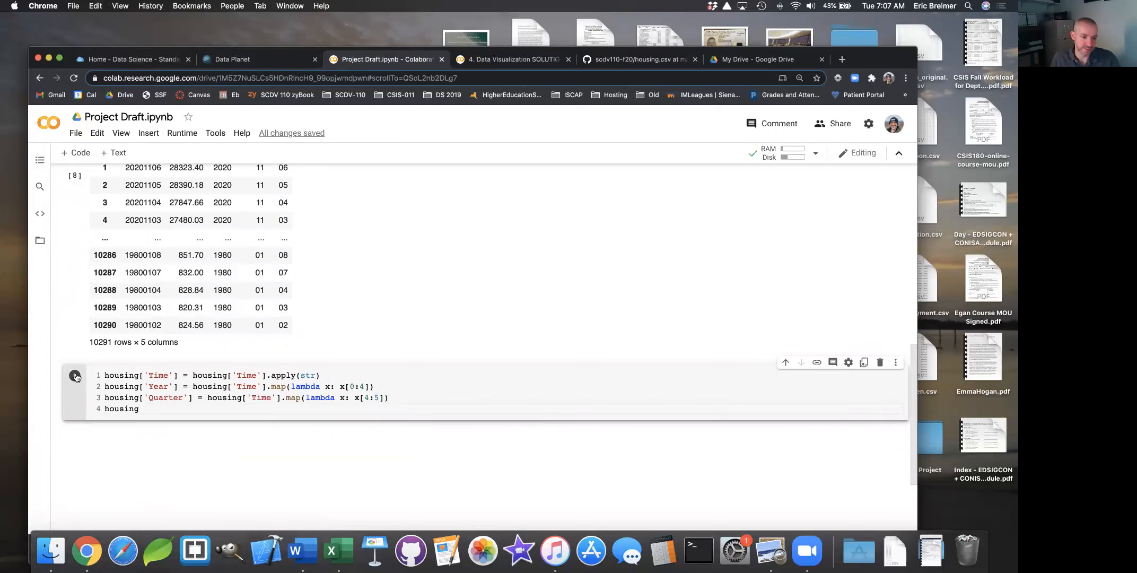
pyautogui.scroll(-3, 395, 398)
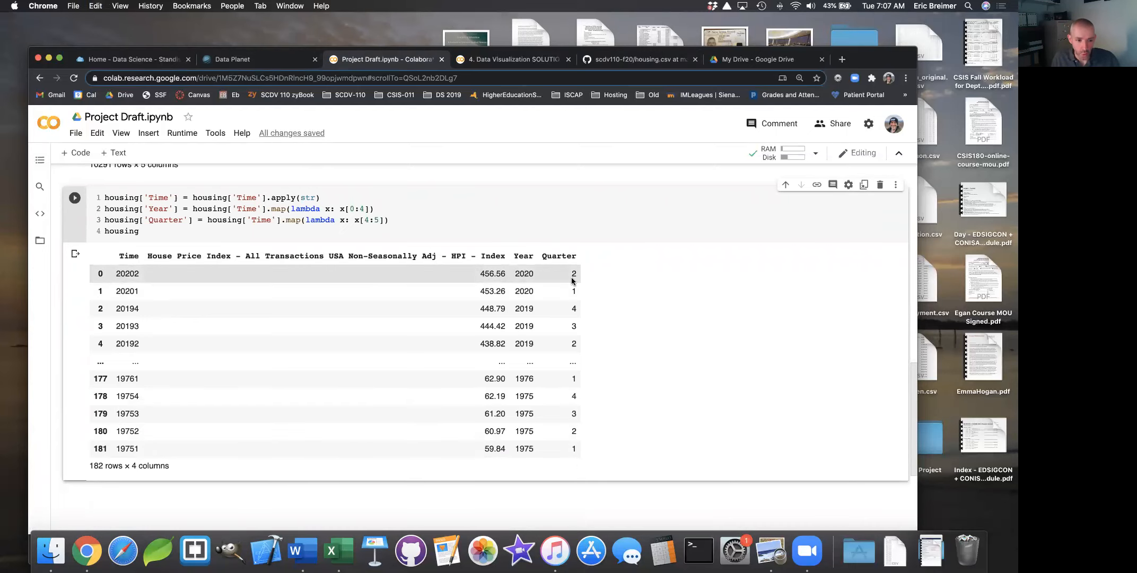
# Rerun the first cell that imports the libraries and reads both CSV files, and highlight its House Price Index column heading
pyautogui.scroll(3, 530, 268)
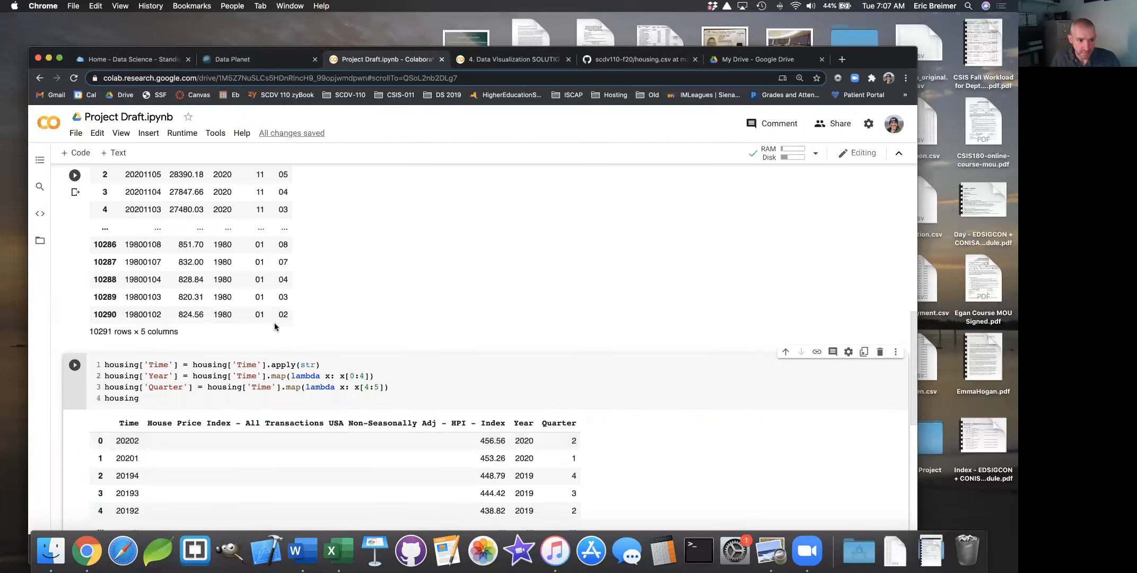
pyautogui.scroll(10, 275, 323)
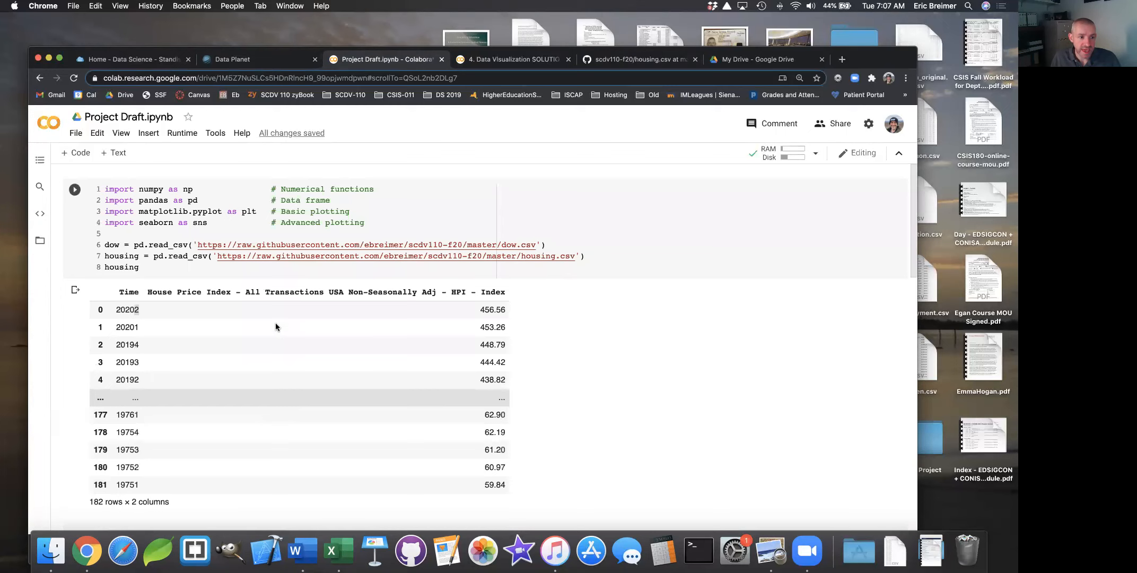
pyautogui.click(74, 189)
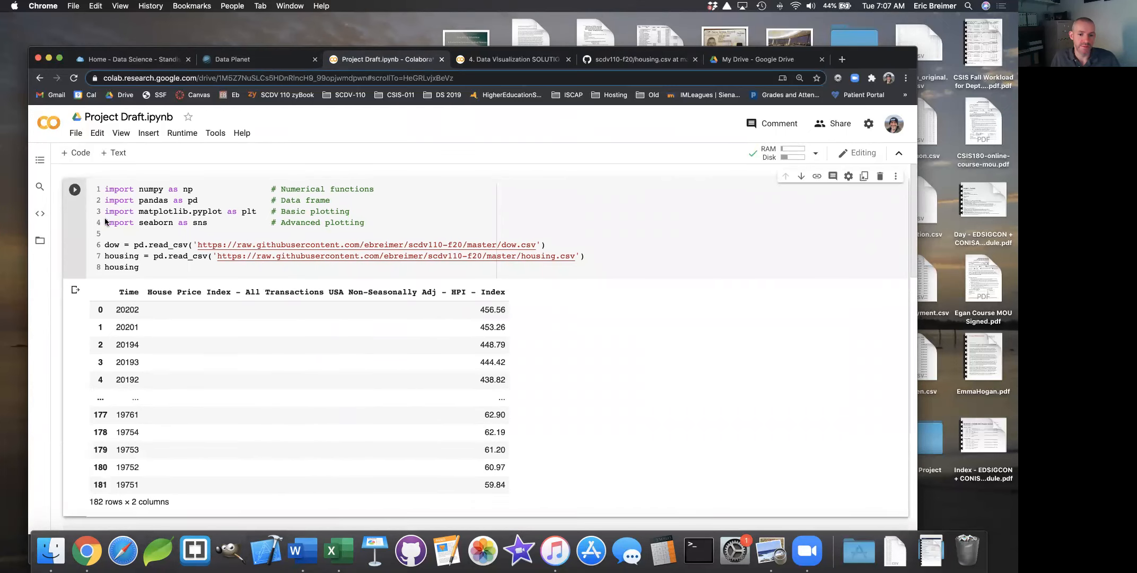
pyautogui.moveTo(148, 291); pyautogui.dragTo(505, 292)
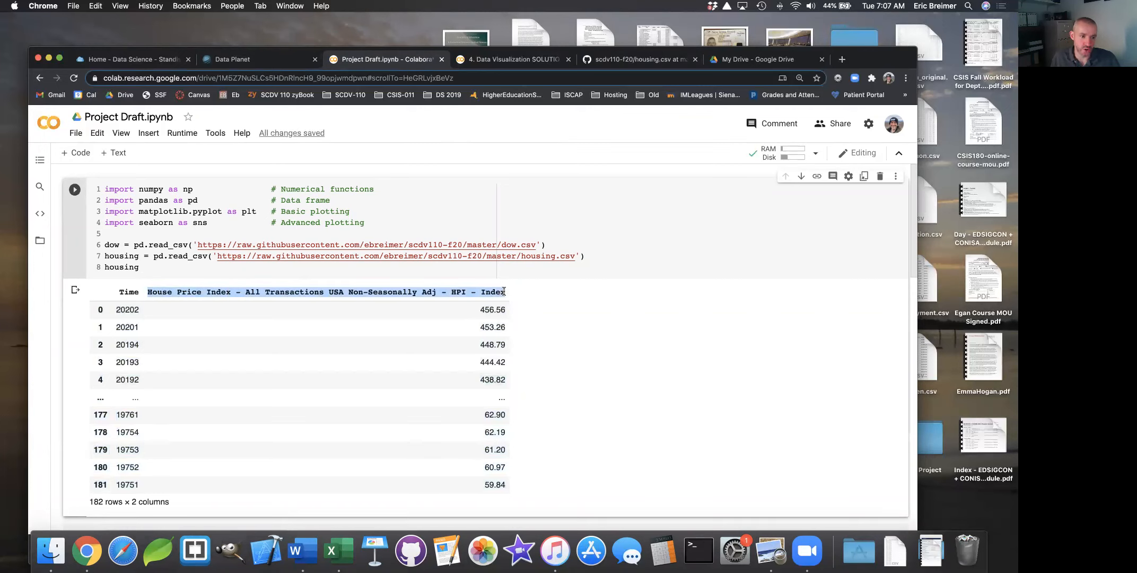
# Add a code cell below the split housing table containing dj_grouped= dj.groupby('Year').mean() and a second line dj_grouped
pyautogui.scroll(-1, 336, 370)
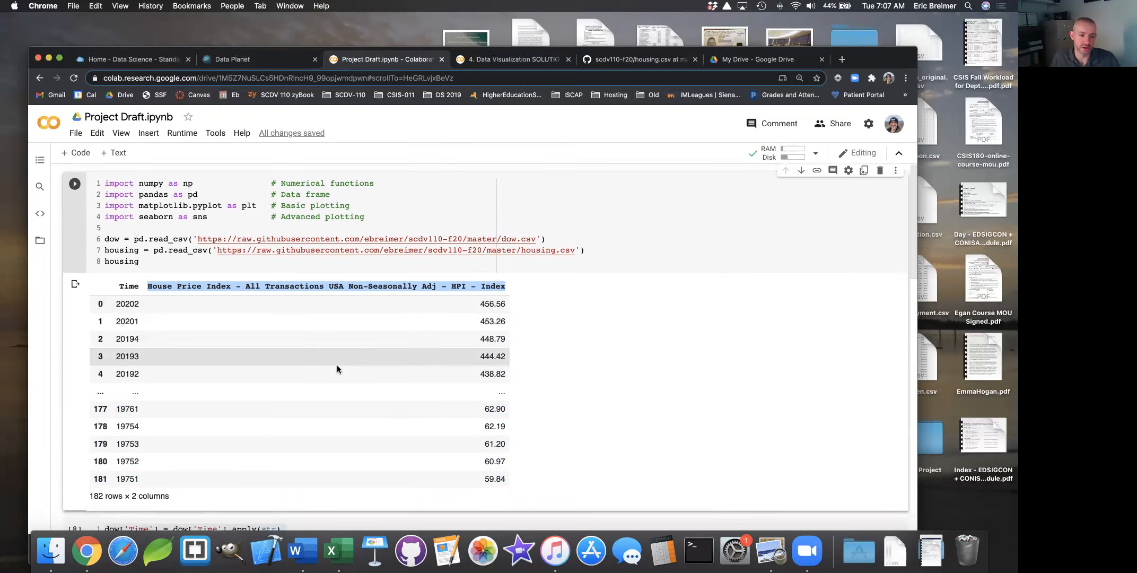
pyautogui.scroll(-10, 337, 369)
pyautogui.scroll(3, 337, 370)
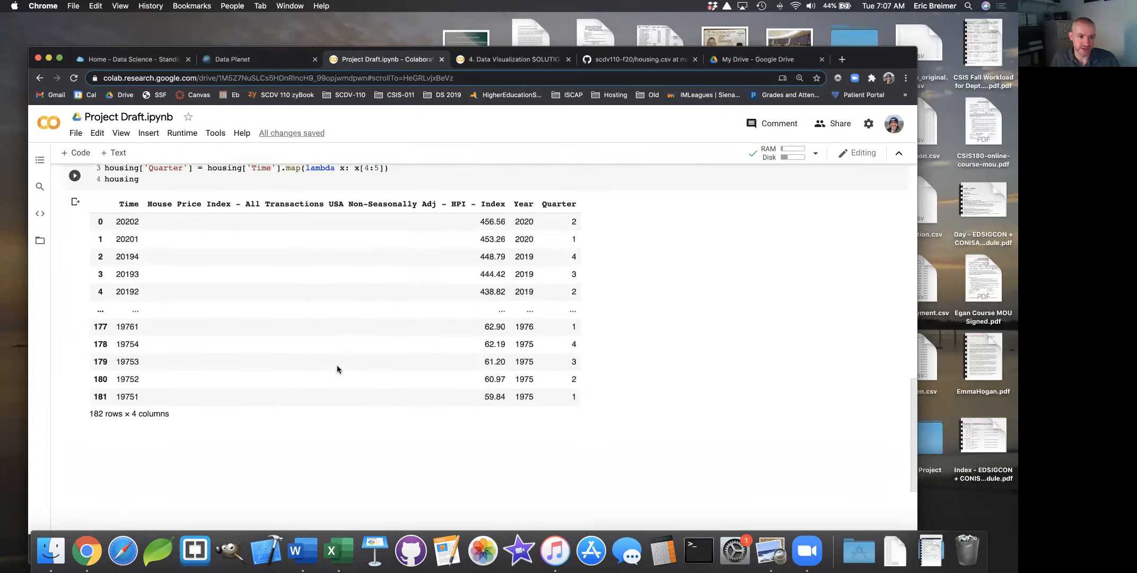
pyautogui.scroll(-1, 337, 369)
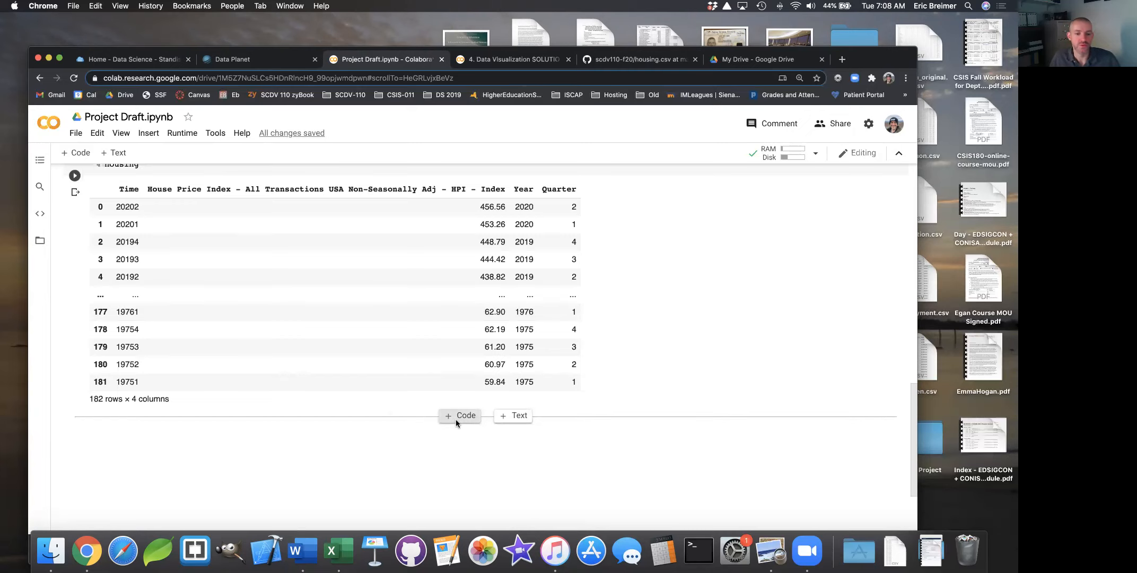
pyautogui.click(455, 416)
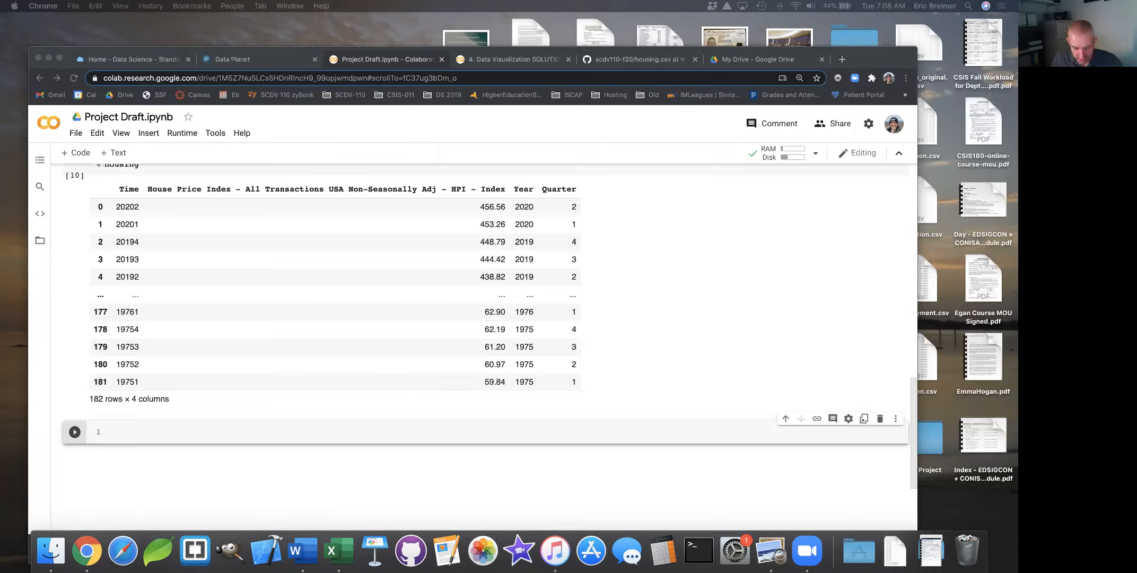
pyautogui.click(138, 428)
pyautogui.write("dj_grouped= dj.groupby('Year').mean() dj_grouped")
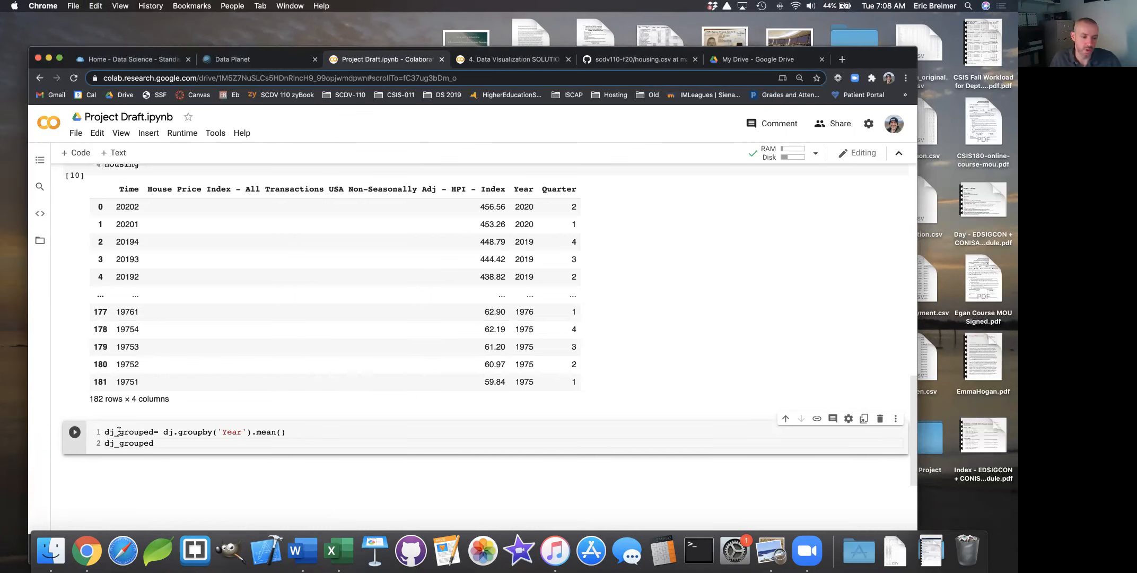
# Replace both dj names in the grouping statement with housing, making it housing_grouped= housing.groupby('Year').mean()
pyautogui.moveTo(175, 432); pyautogui.dragTo(163, 432)
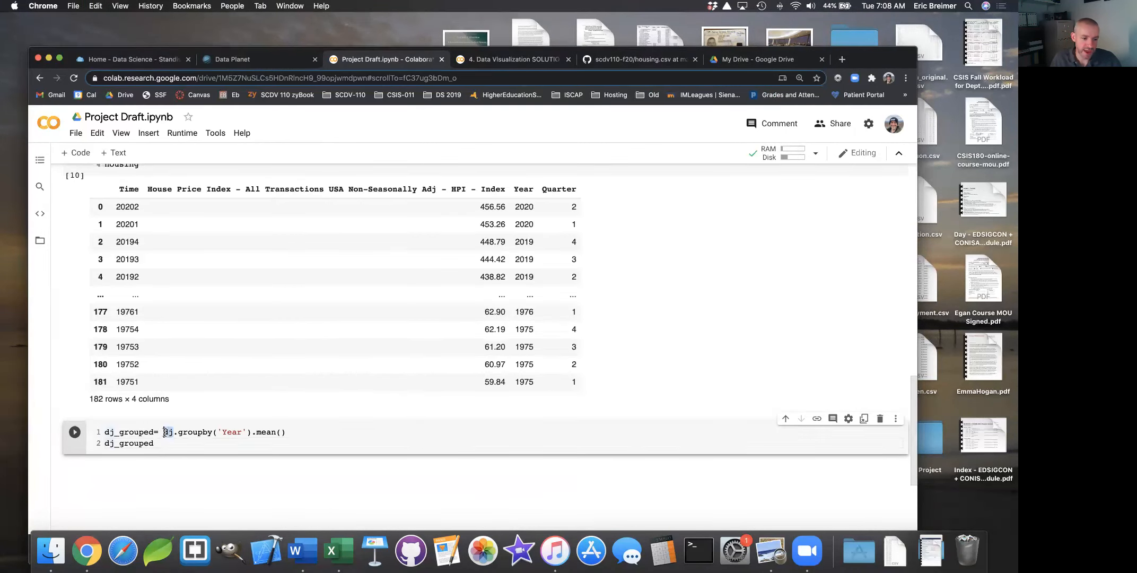
pyautogui.write('housing')
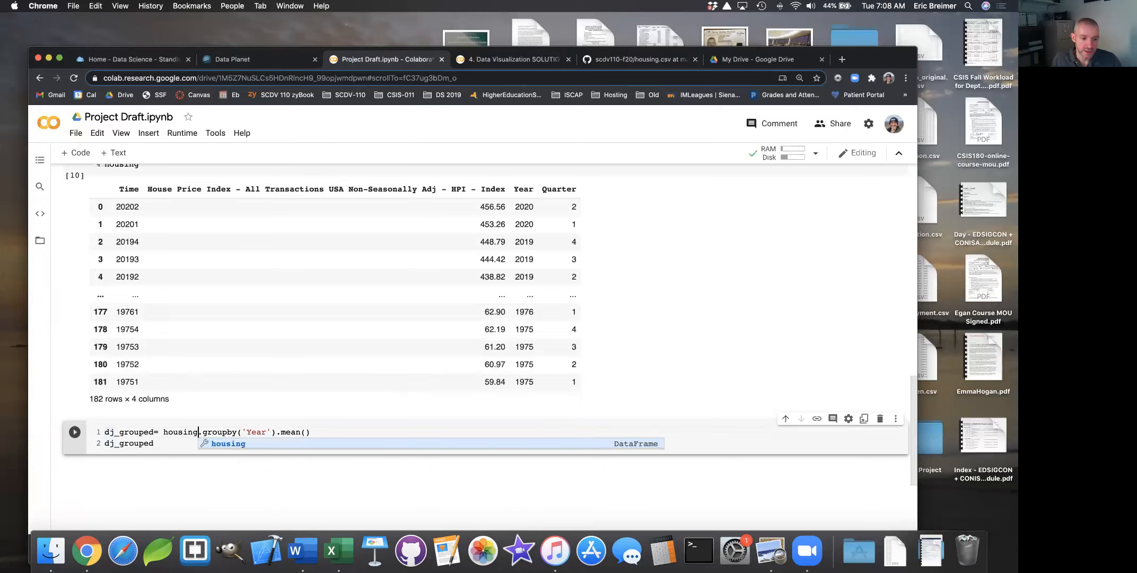
pyautogui.doubleClick(178, 433)
pyautogui.moveTo(202, 432); pyautogui.dragTo(238, 433)
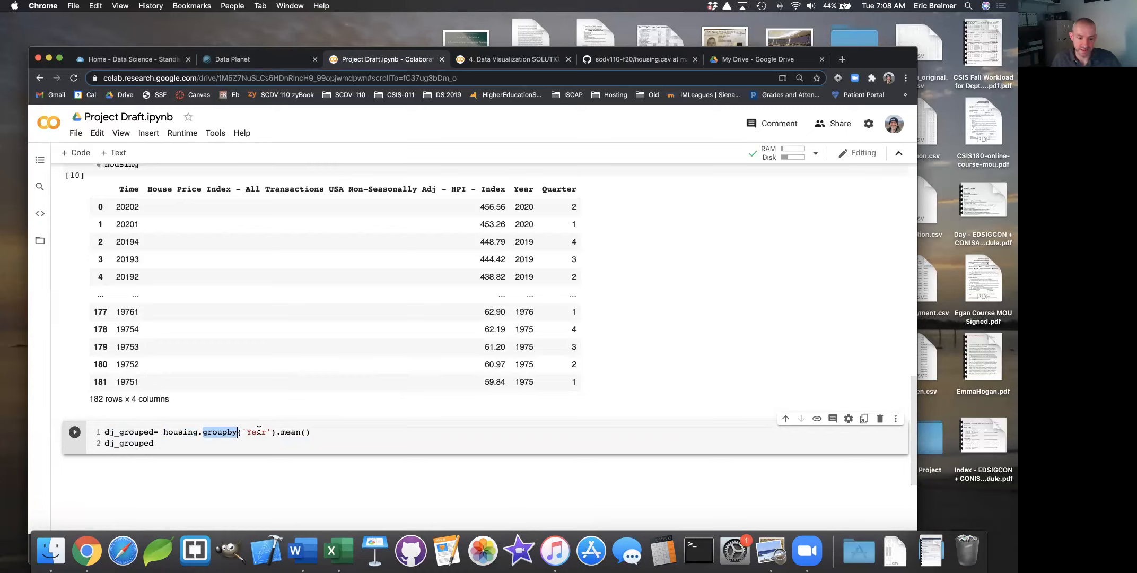
pyautogui.moveTo(280, 431); pyautogui.dragTo(319, 431)
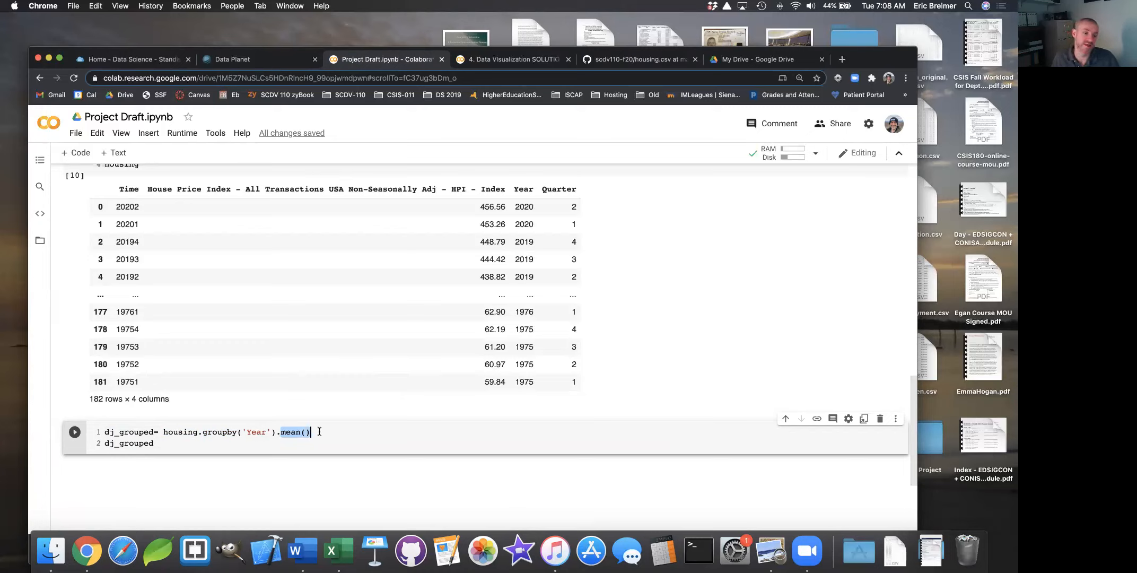
pyautogui.moveTo(115, 432); pyautogui.dragTo(98, 435)
pyautogui.write('housing')
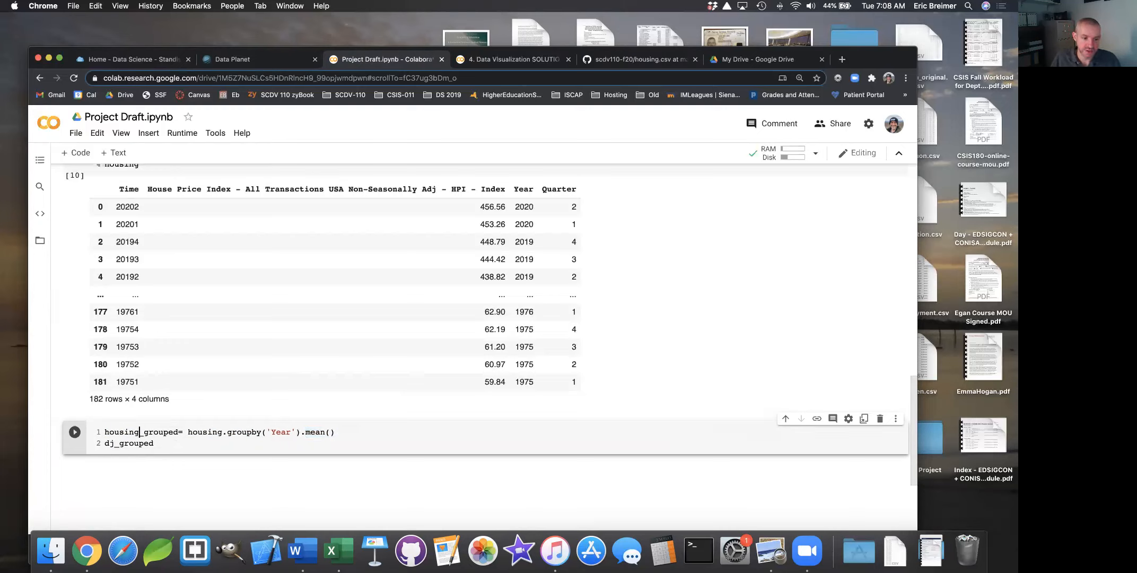
# Change the cell's second line to housing_grouped and run the grouping cell
pyautogui.moveTo(179, 434); pyautogui.dragTo(89, 437)
pyautogui.hotkey('ctrl', 'c')
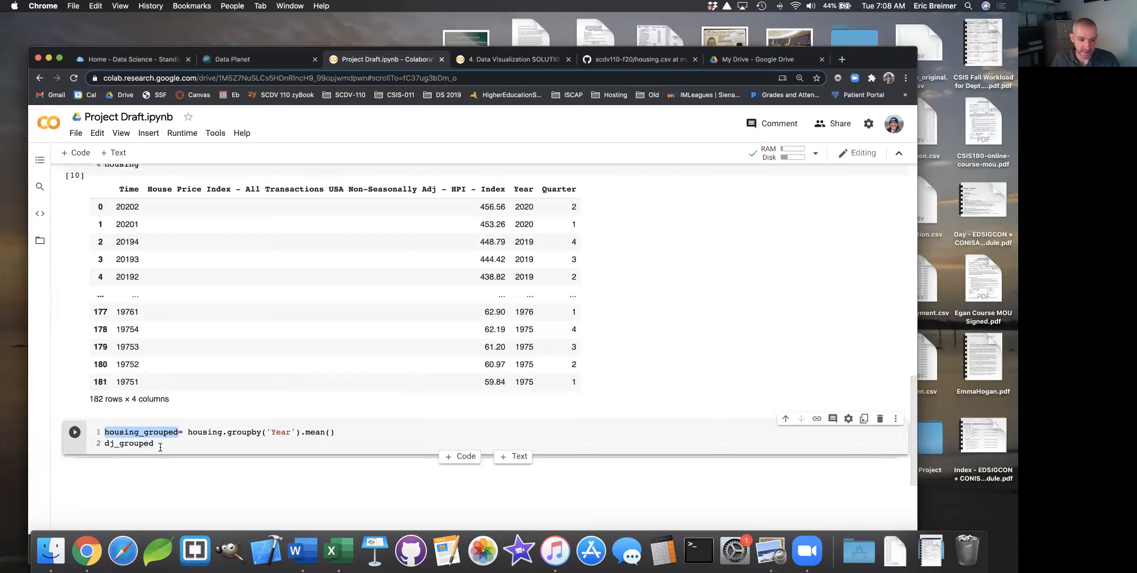
pyautogui.click(93, 442)
pyautogui.hotkey('ctrl', 'v')
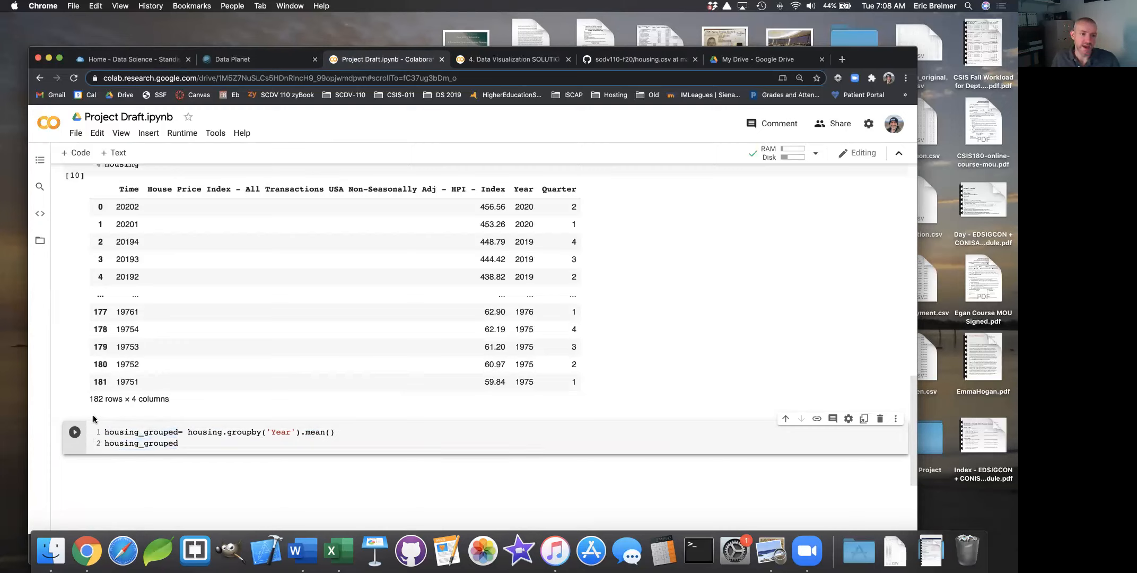
pyautogui.click(73, 435)
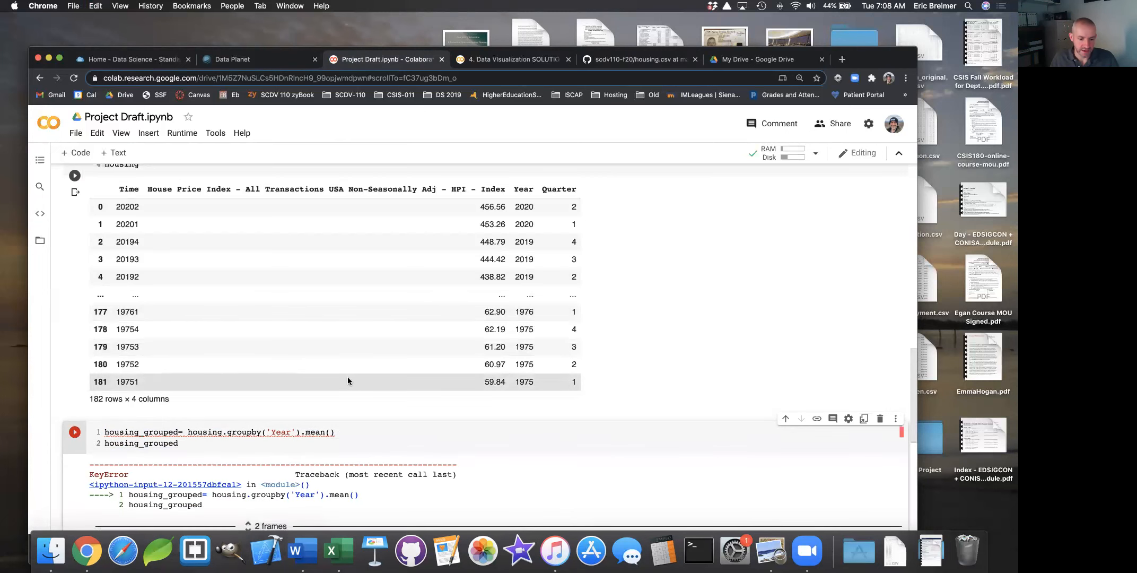
# Rerun the housing Time-splitting cell to restore its Year column, and run the grouping cell again
pyautogui.scroll(-2, 348, 379)
pyautogui.scroll(2, 349, 377)
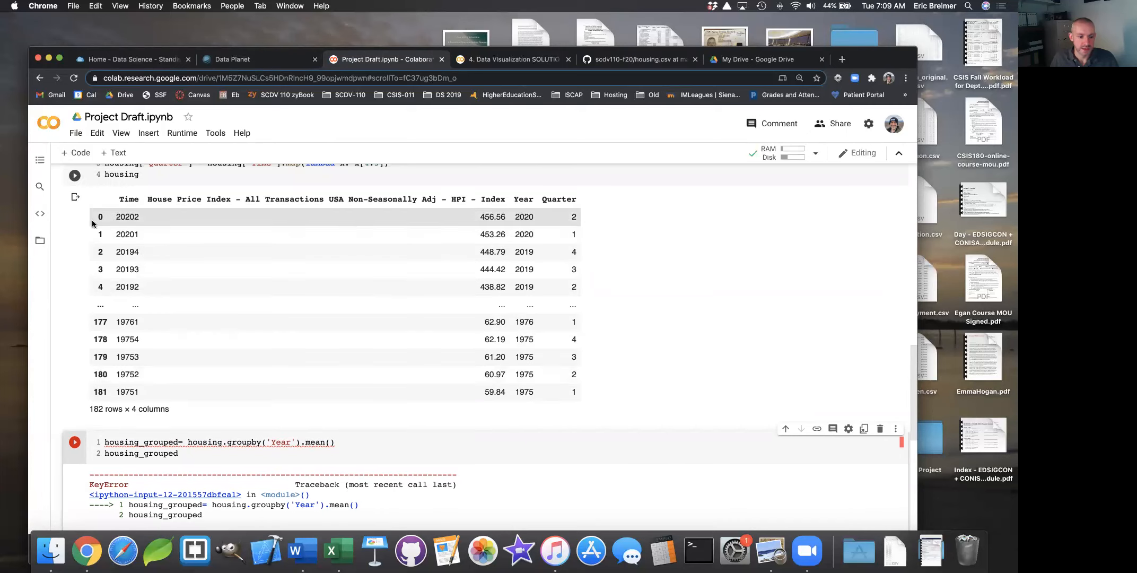
pyautogui.click(74, 175)
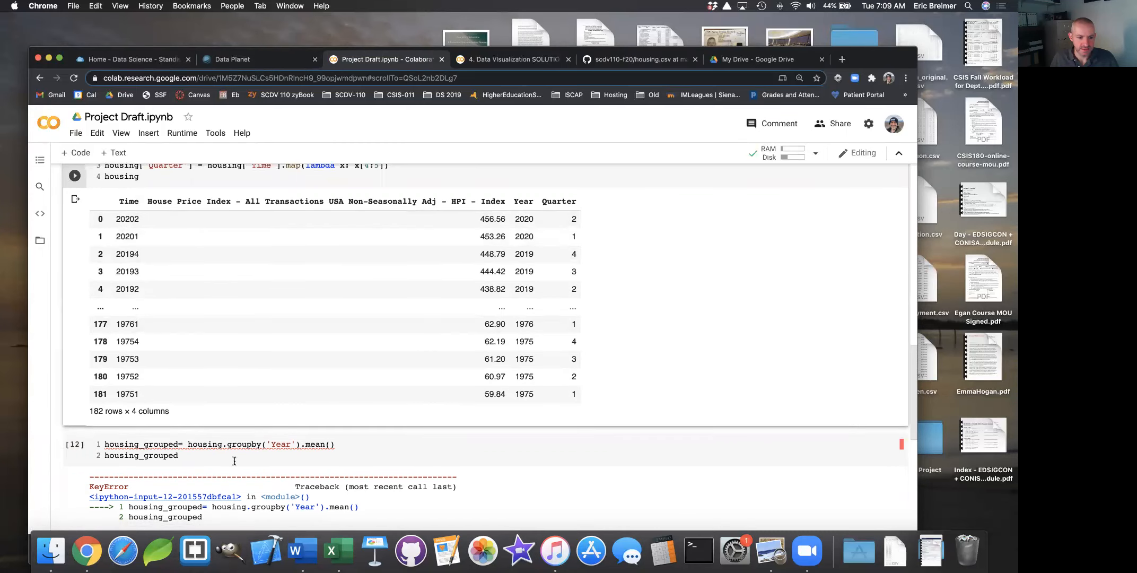
pyautogui.scroll(-2, 300, 444)
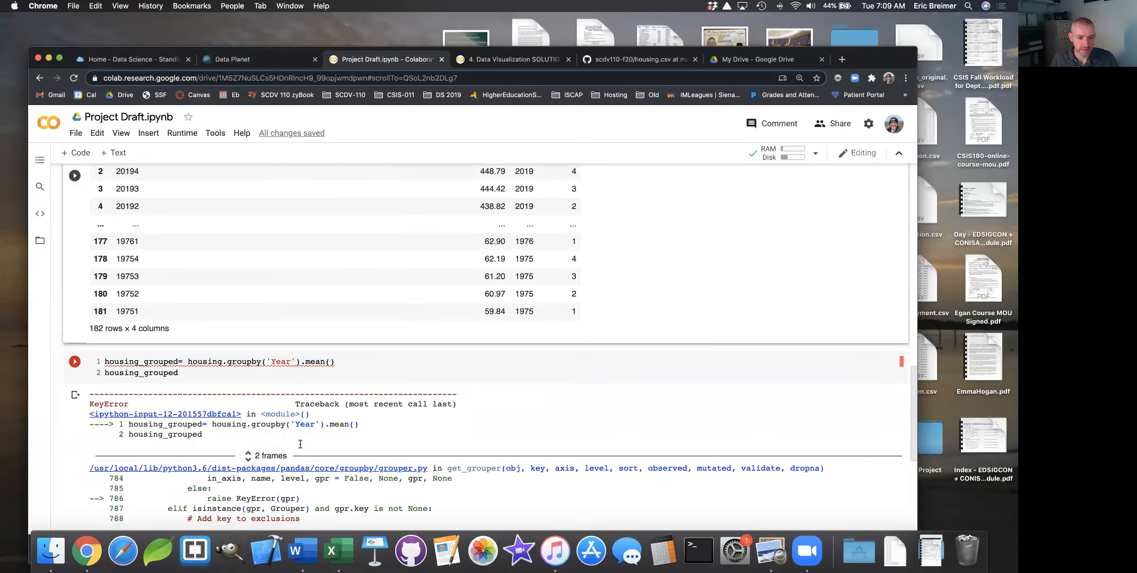
pyautogui.scroll(-2, 300, 444)
pyautogui.scroll(1, 283, 436)
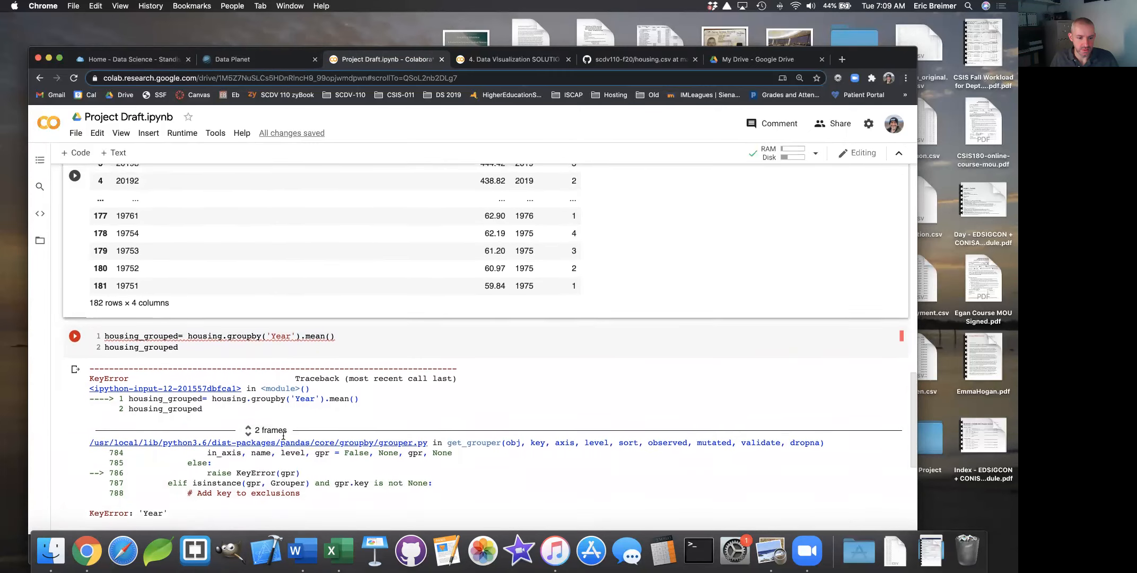
pyautogui.scroll(-1, 283, 436)
pyautogui.scroll(2, 283, 436)
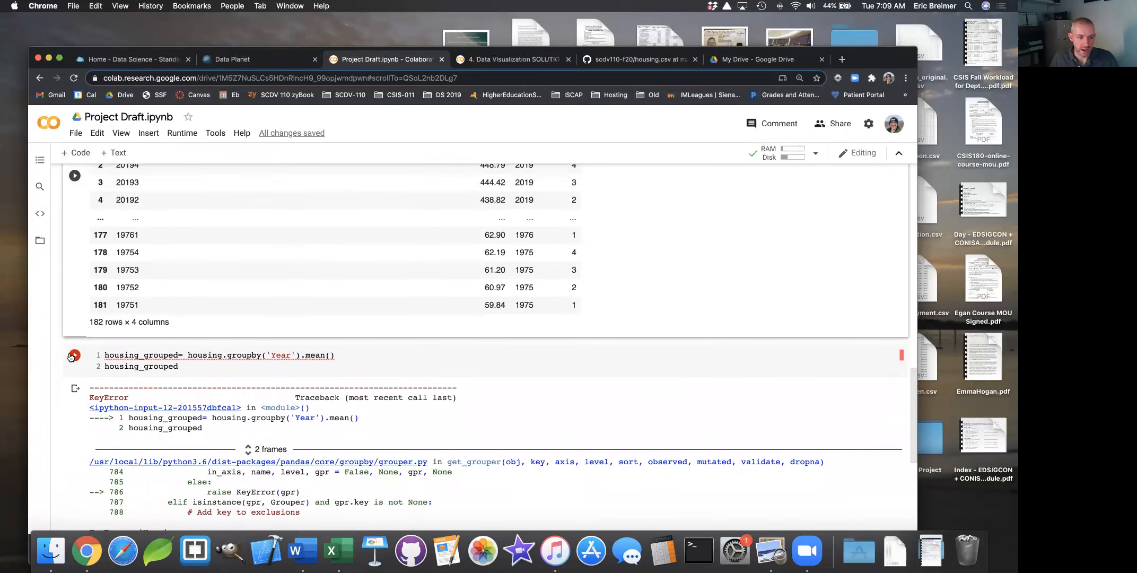
pyautogui.click(75, 356)
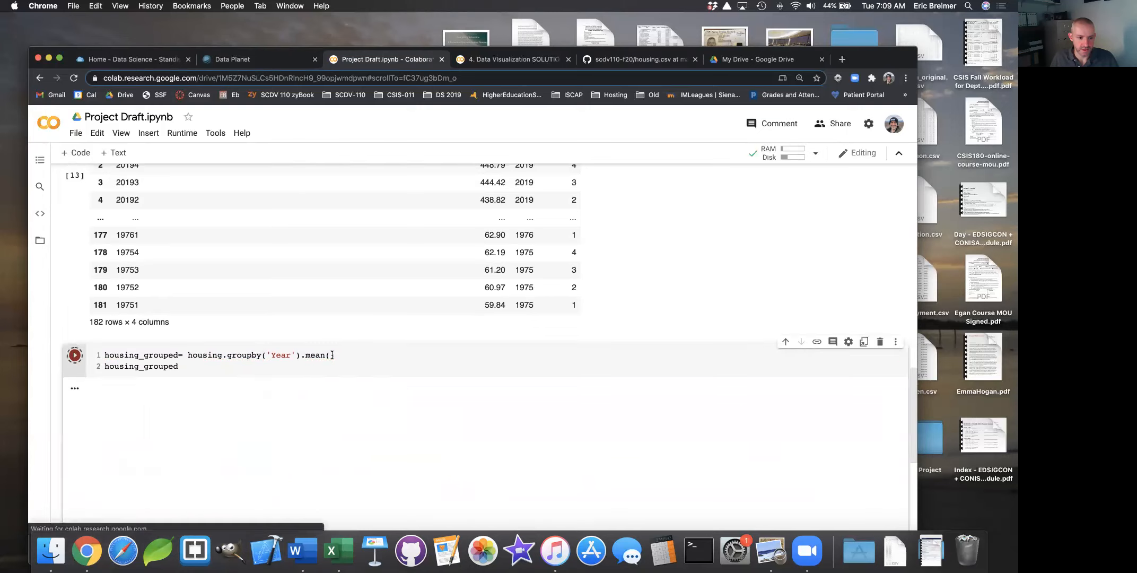
# Review the yearly House Price Index averages through 2020 and clear the grouping cell's output
pyautogui.scroll(4, 300, 400)
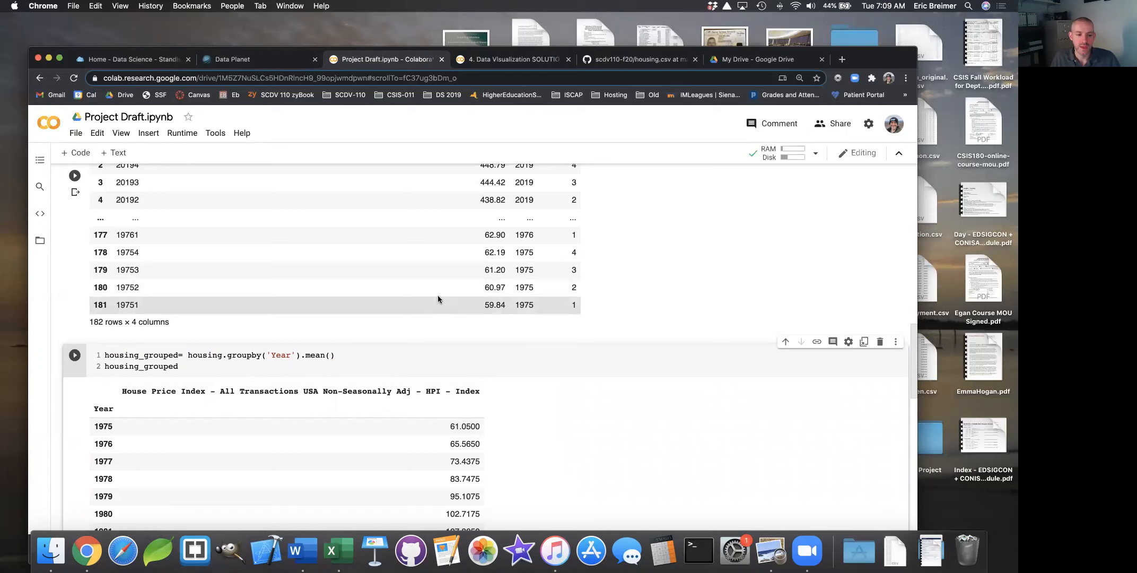
pyautogui.scroll(-3, 360, 285)
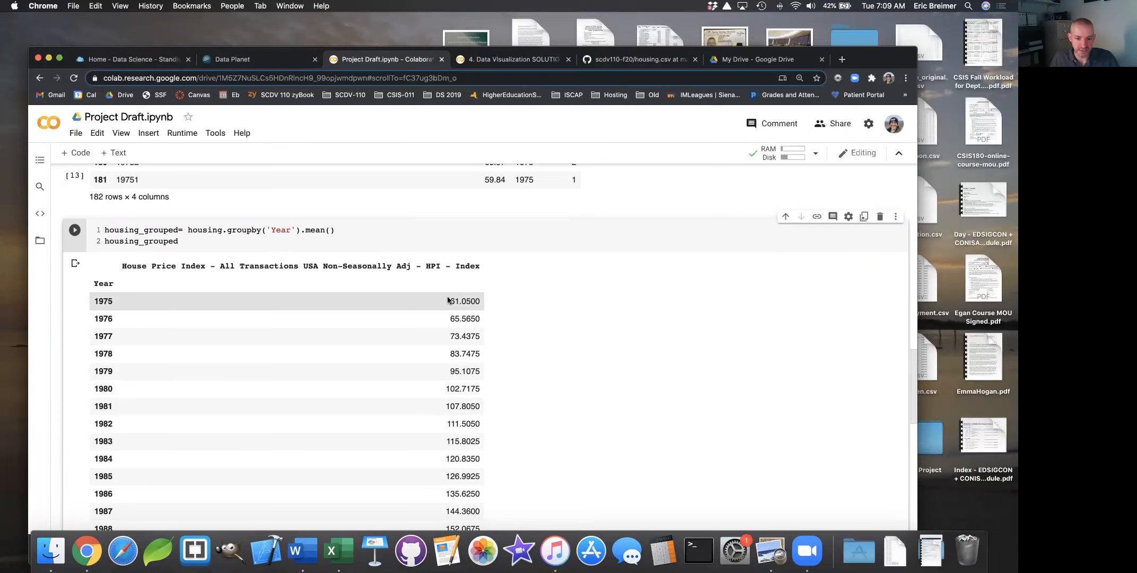
pyautogui.scroll(-2, 460, 297)
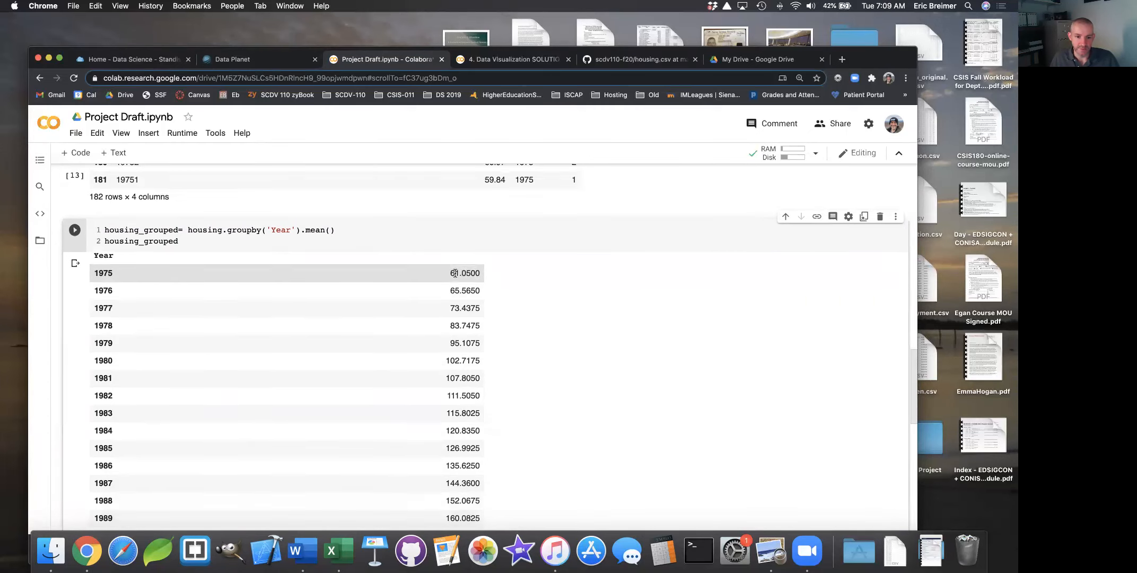
pyautogui.scroll(-10, 459, 290)
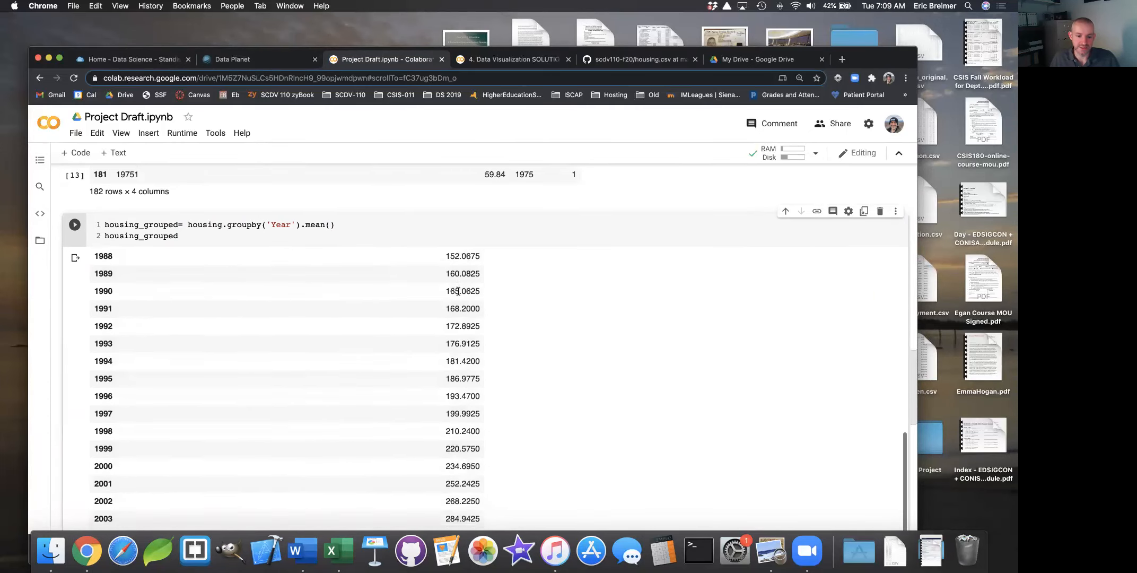
pyautogui.scroll(-5, 458, 291)
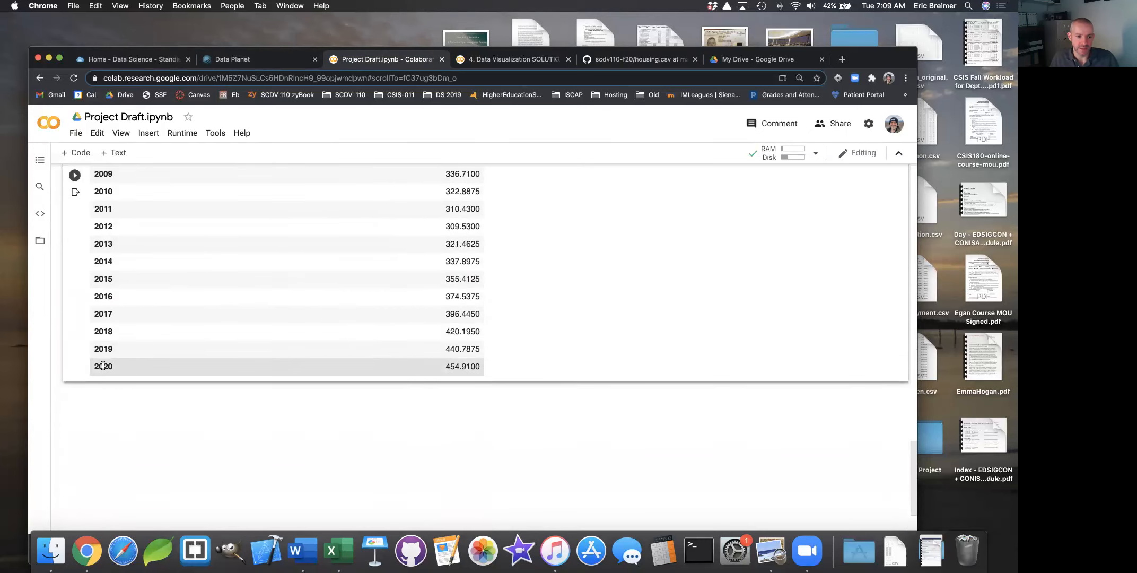
pyautogui.scroll(15, 215, 318)
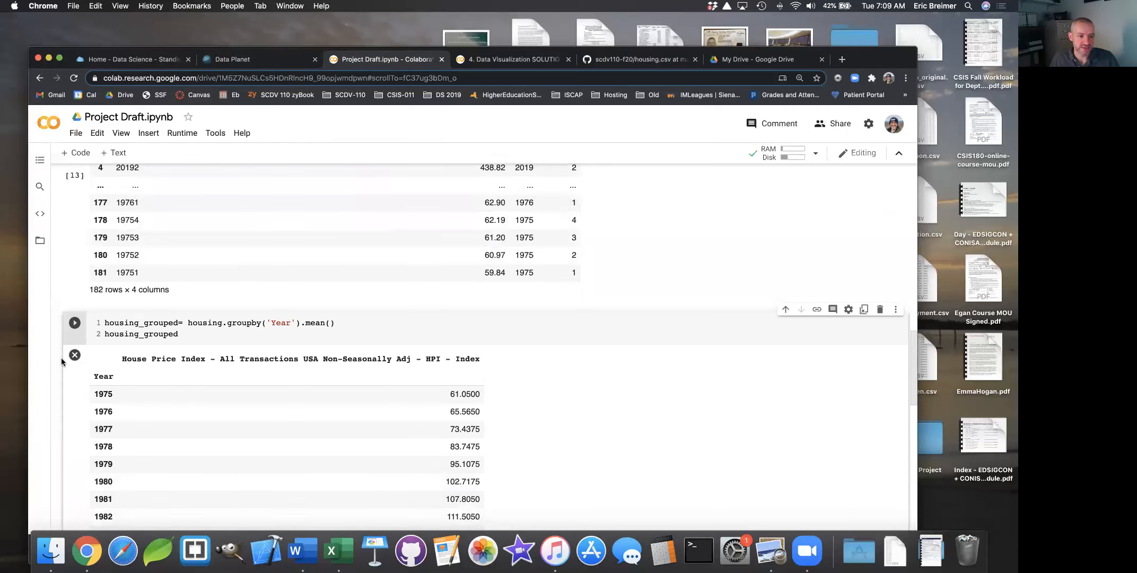
pyautogui.click(75, 355)
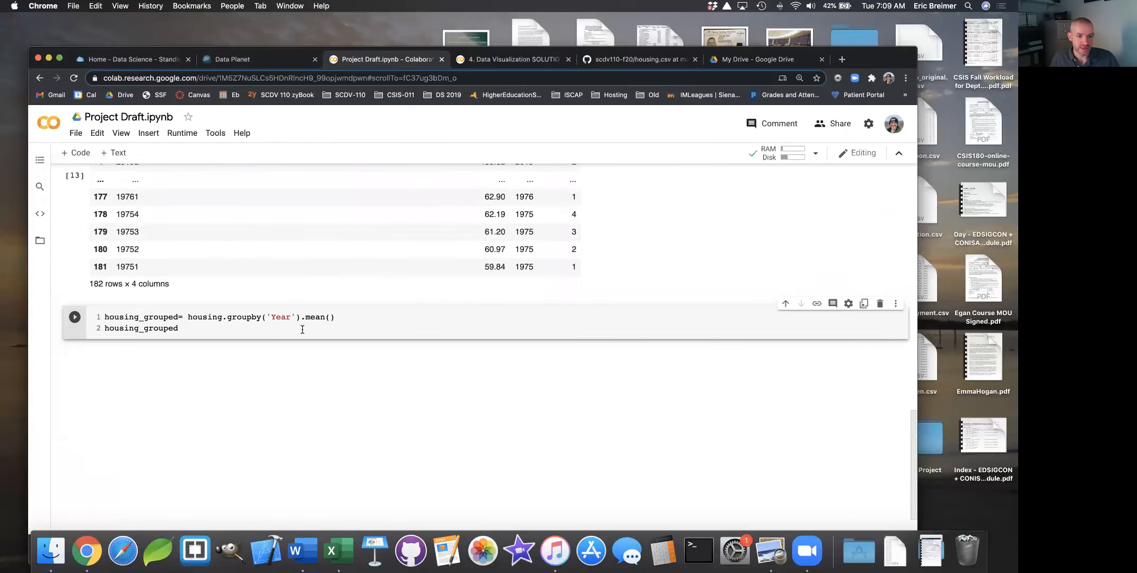
# Insert a copy of the housing_grouped= housing.groupby('Year').mean() statement as the grouping cell's second line
pyautogui.doubleClick(158, 327)
pyautogui.press('super+c')
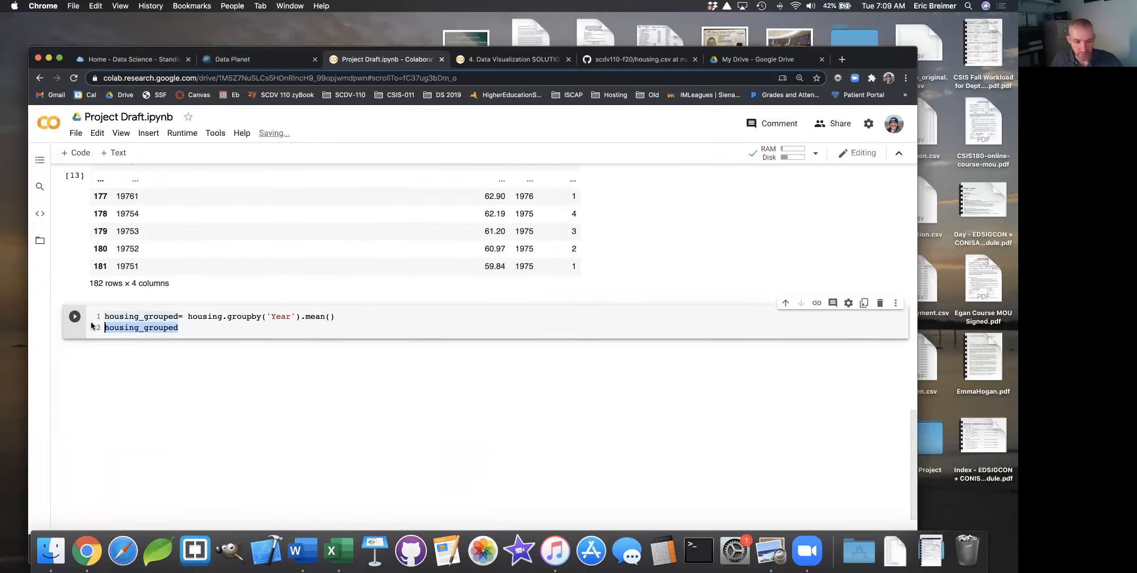
pyautogui.click(366, 315)
pyautogui.press('Return')
pyautogui.press('super+v')
pyautogui.moveTo(340, 318); pyautogui.dragTo(104, 318)
pyautogui.press('super+c')
pyautogui.moveTo(183, 329); pyautogui.dragTo(88, 332)
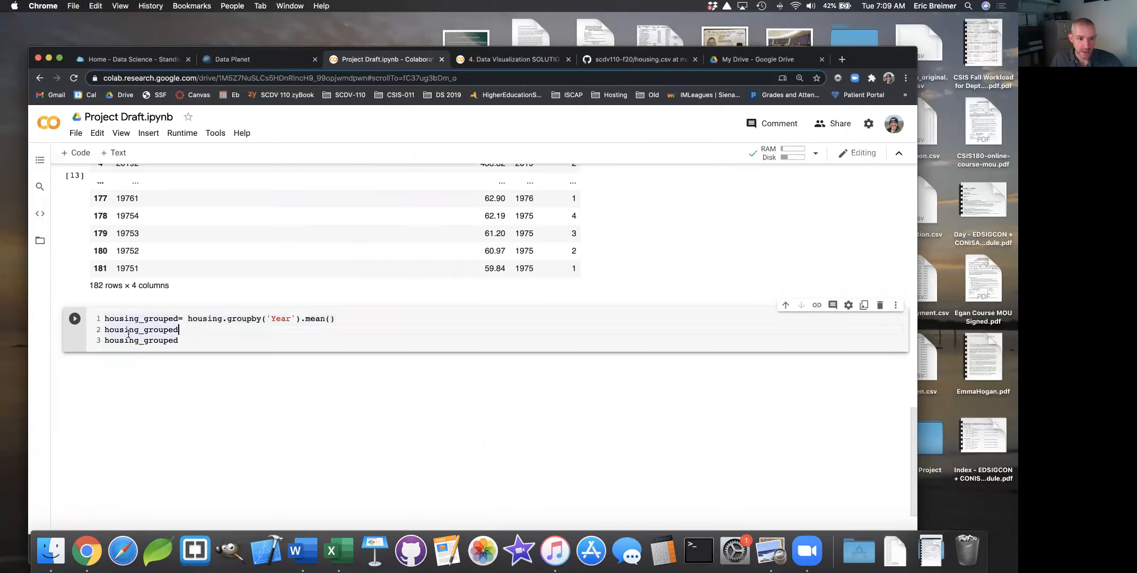
pyautogui.press('super+v')
# Replace both housing names in the copied statement with dow, making it dow_grouped= dow.groupby('Year').mean()
pyautogui.doubleClick(198, 329)
pyautogui.write('dow')
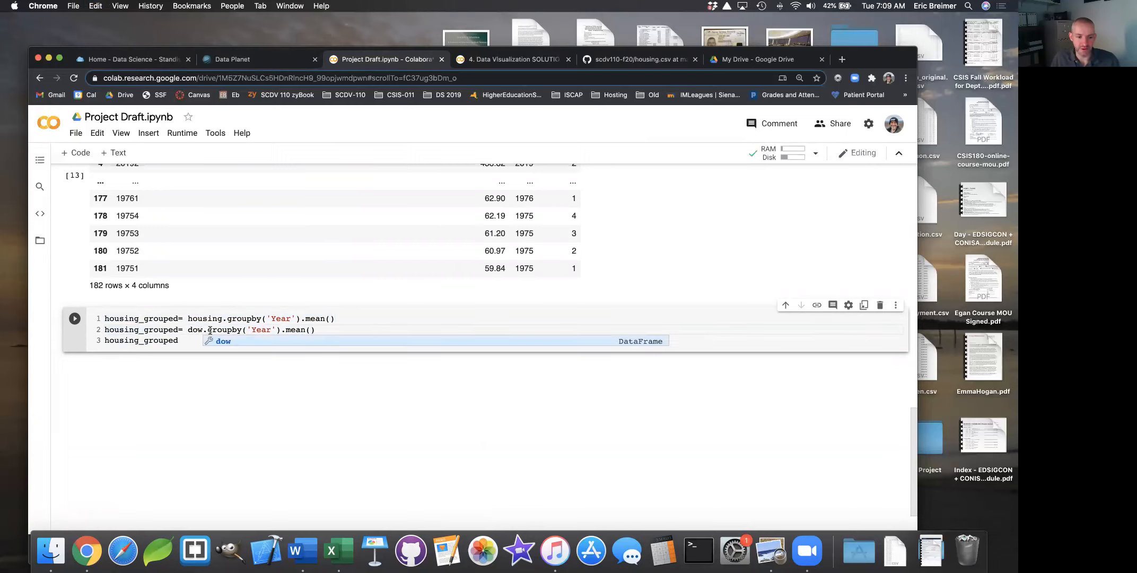
pyautogui.moveTo(207, 330); pyautogui.dragTo(266, 329)
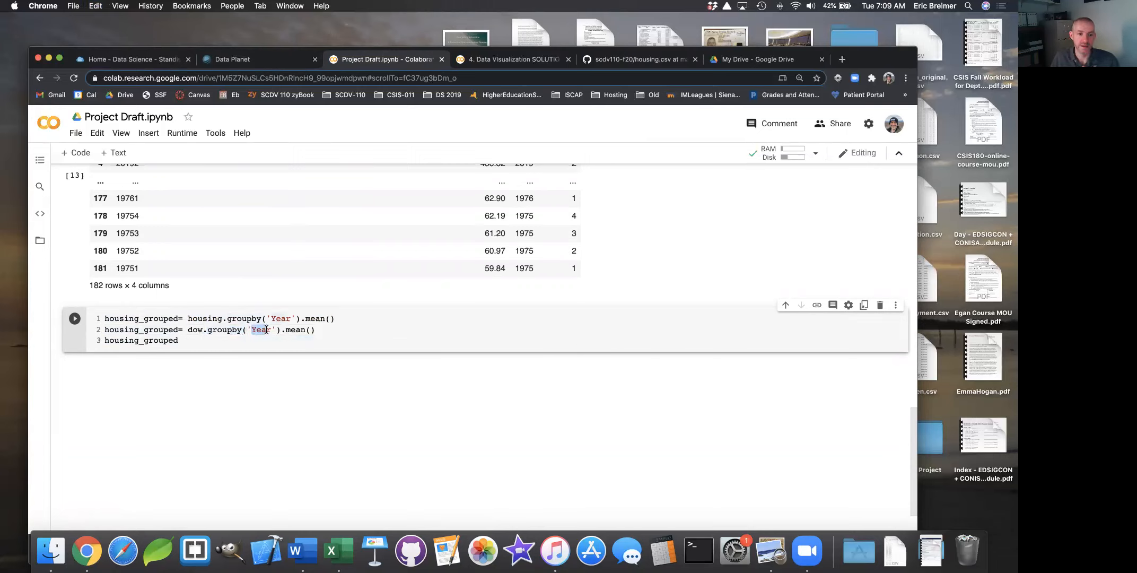
pyautogui.click(137, 330)
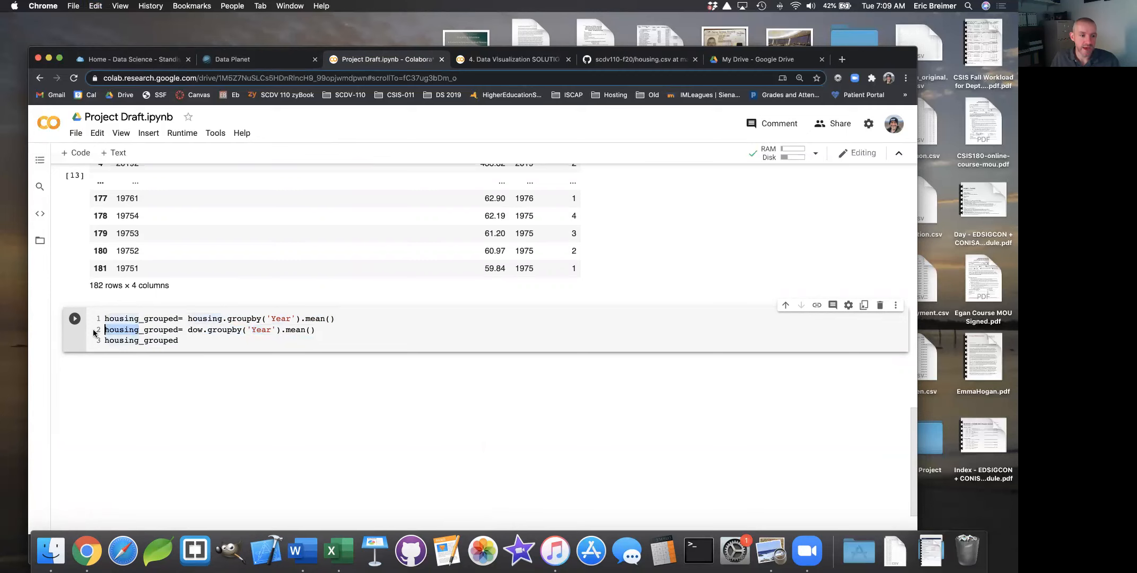
pyautogui.write('dow')
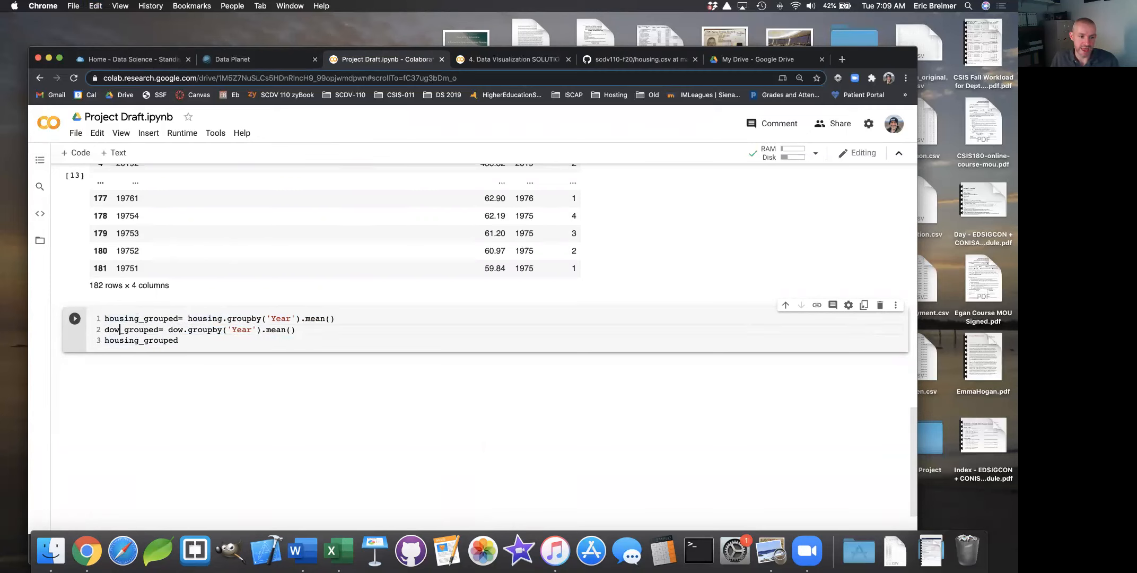
# Change the grouping cell's last line to dow_grouped and run the cell
pyautogui.doubleClick(136, 330)
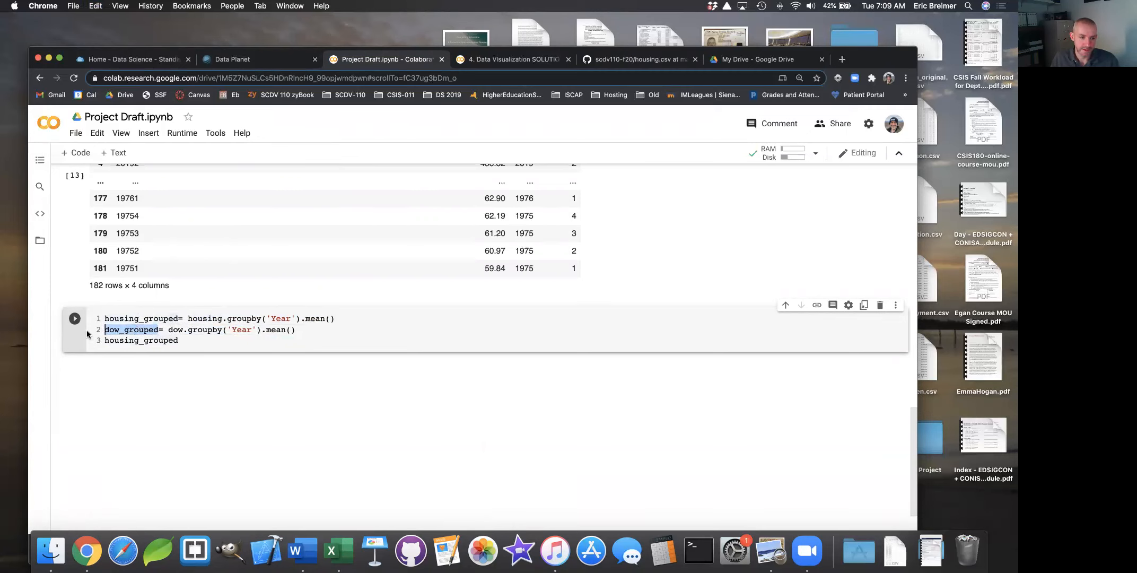
pyautogui.click(190, 340)
pyautogui.moveTo(179, 341); pyautogui.dragTo(97, 341)
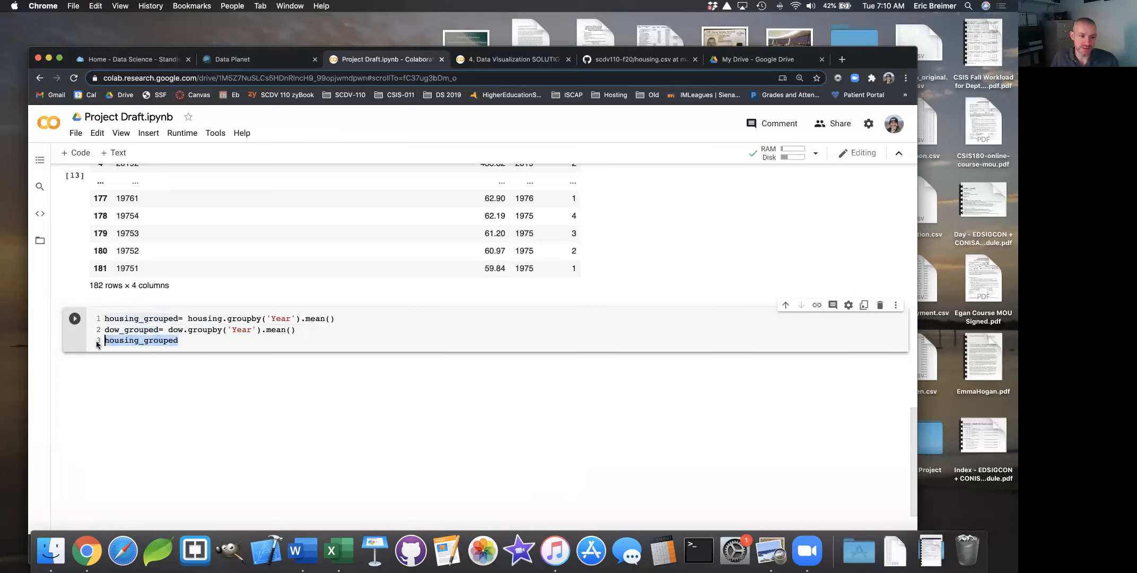
pyautogui.press('super+v')
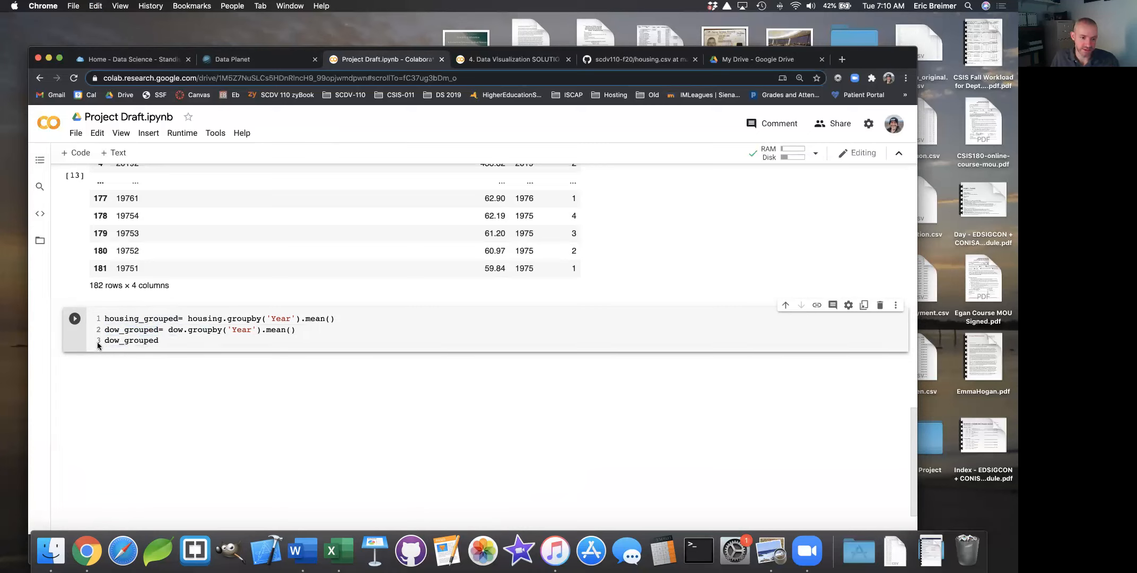
pyautogui.click(75, 318)
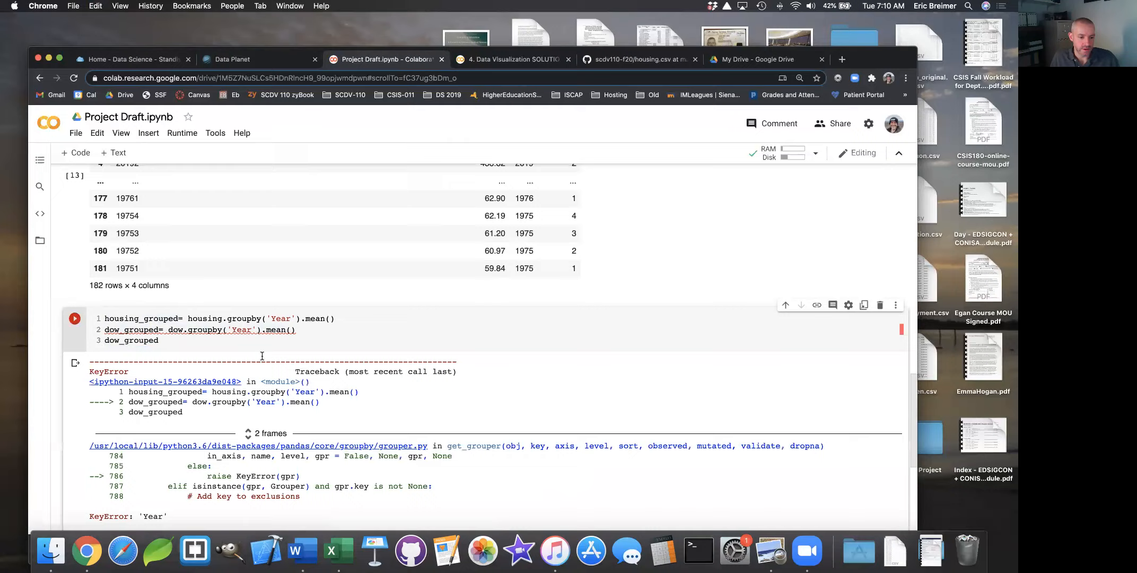
# Rerun the dow Time-splitting cell to restore its Year column, and run the grouping cell again
pyautogui.scroll(-5, 262, 355)
pyautogui.scroll(20, 262, 356)
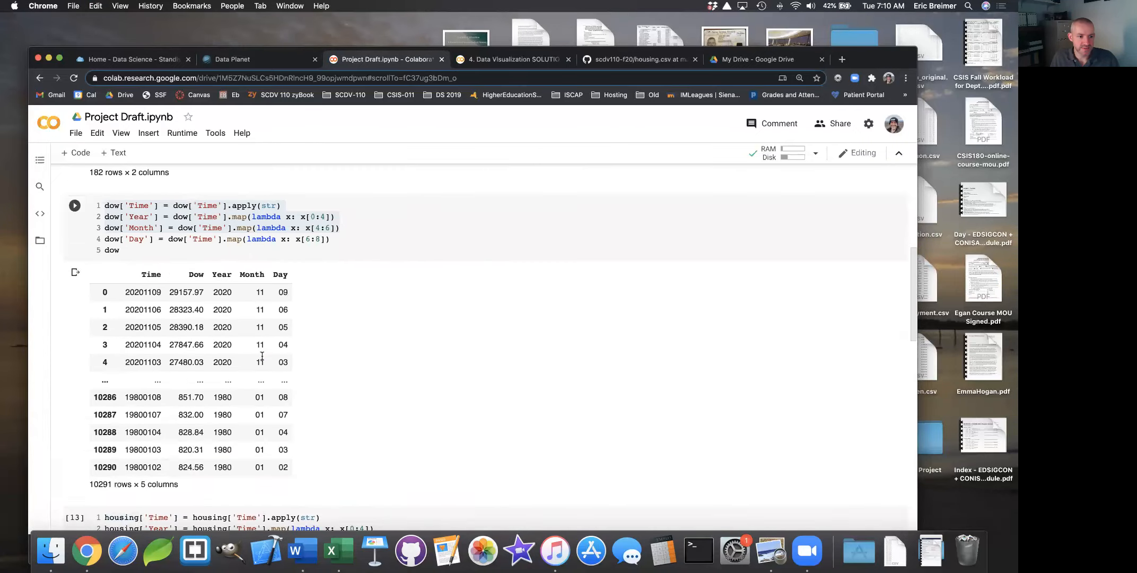
pyautogui.scroll(3, 262, 355)
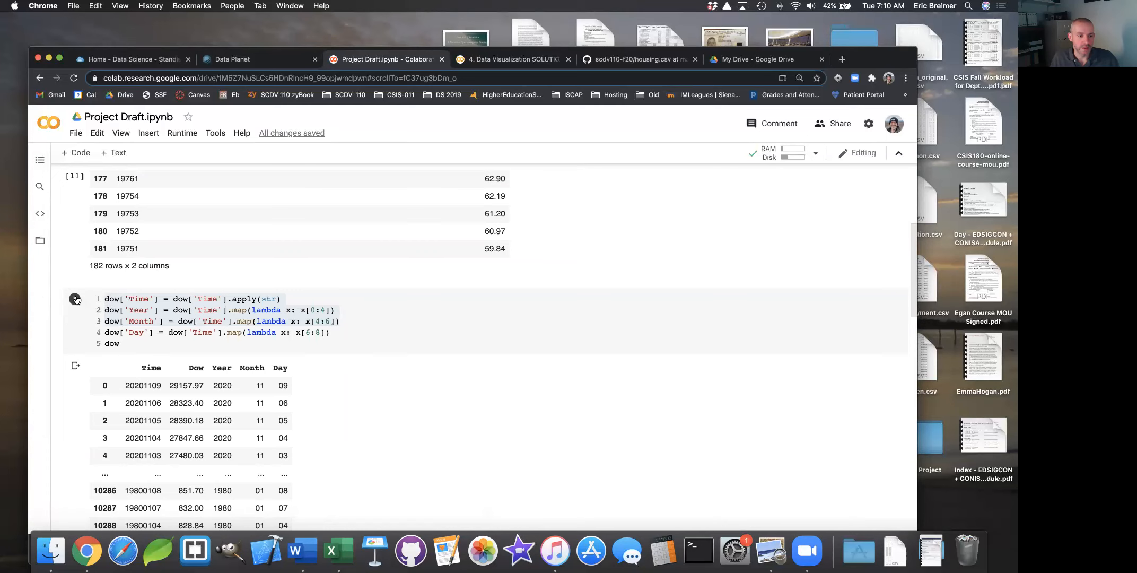
pyautogui.click(76, 299)
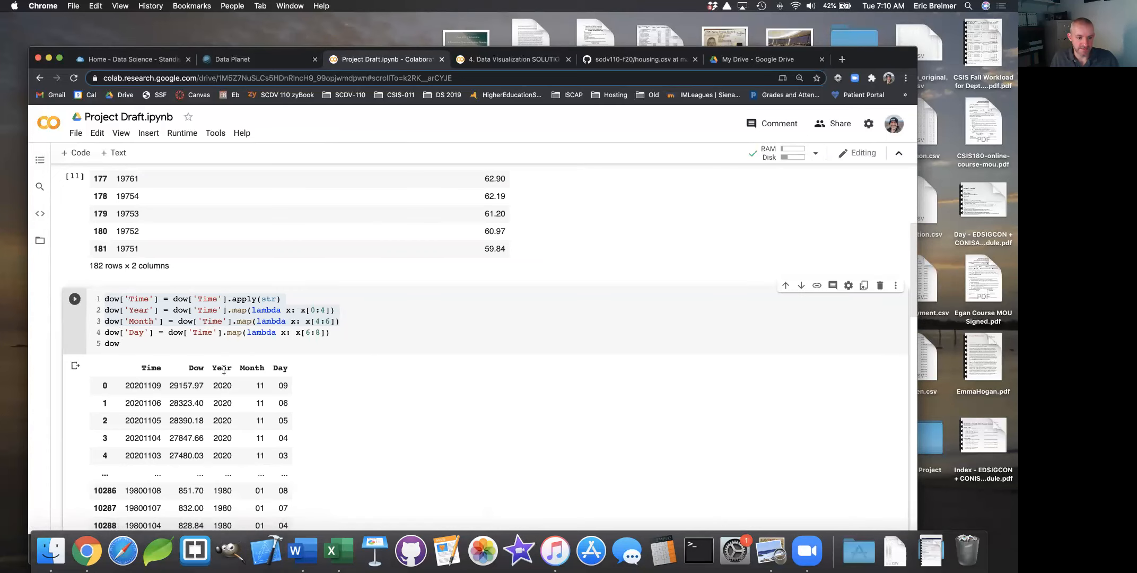
pyautogui.scroll(-15, 224, 370)
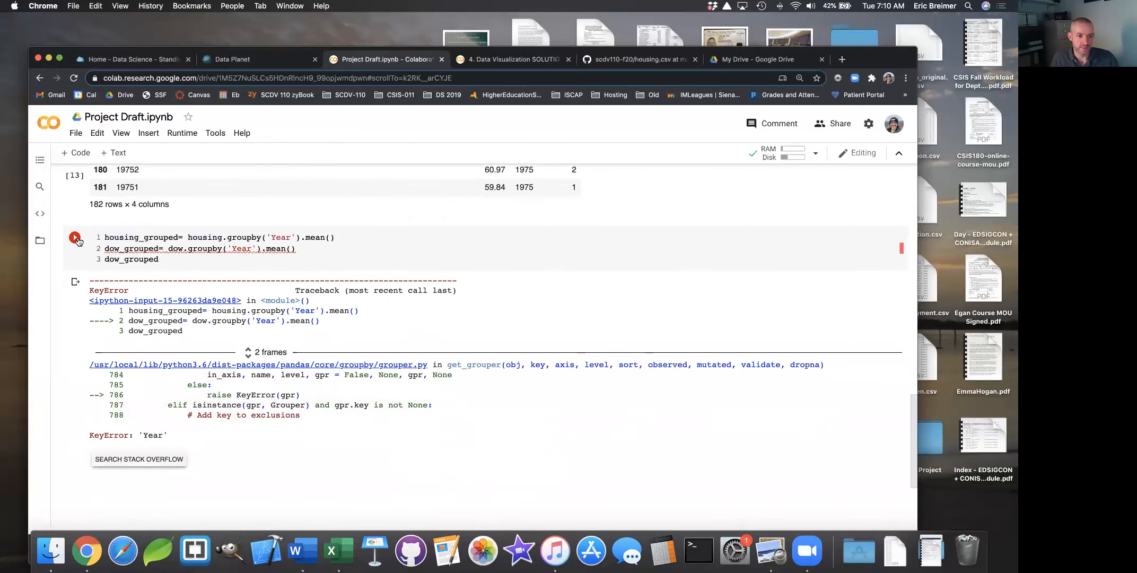
pyautogui.click(76, 239)
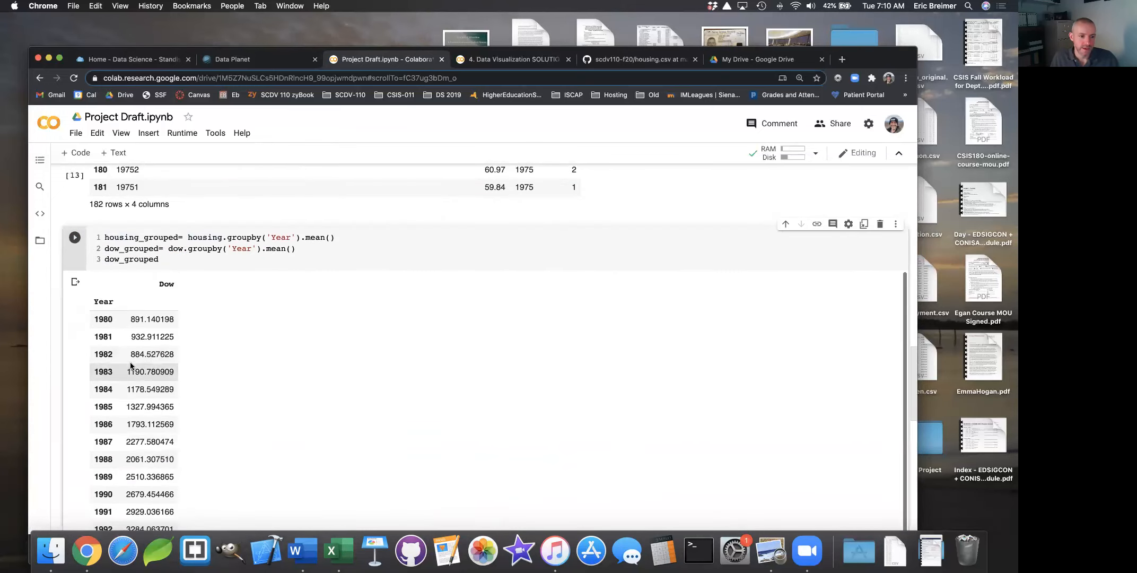
# Look over the yearly Dow averages and rerun the import cell to reload the dow and housing CSV files
pyautogui.scroll(3, 130, 361)
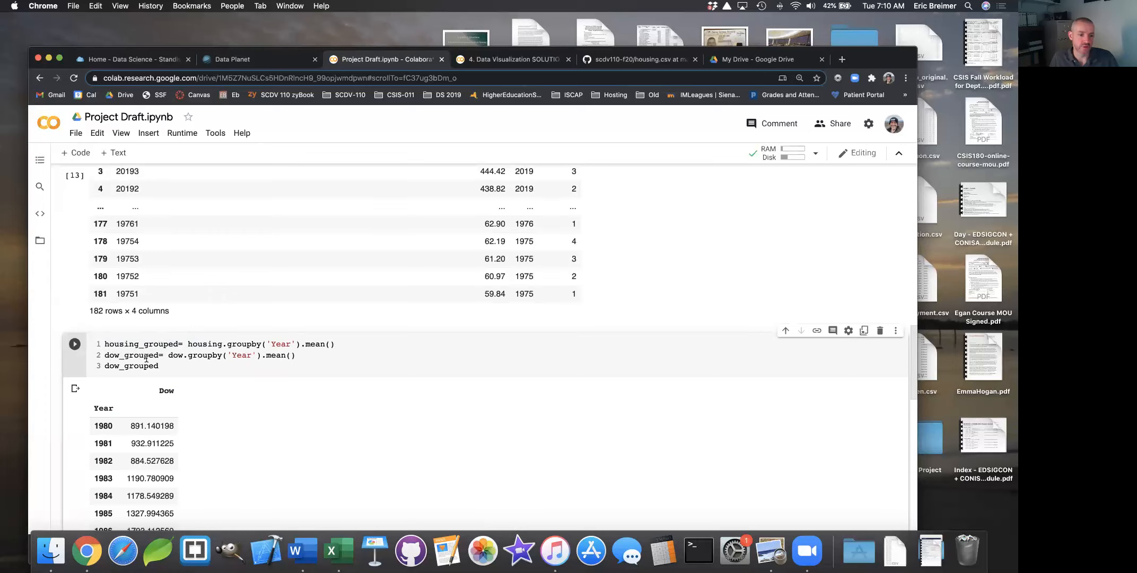
pyautogui.scroll(-2, 207, 359)
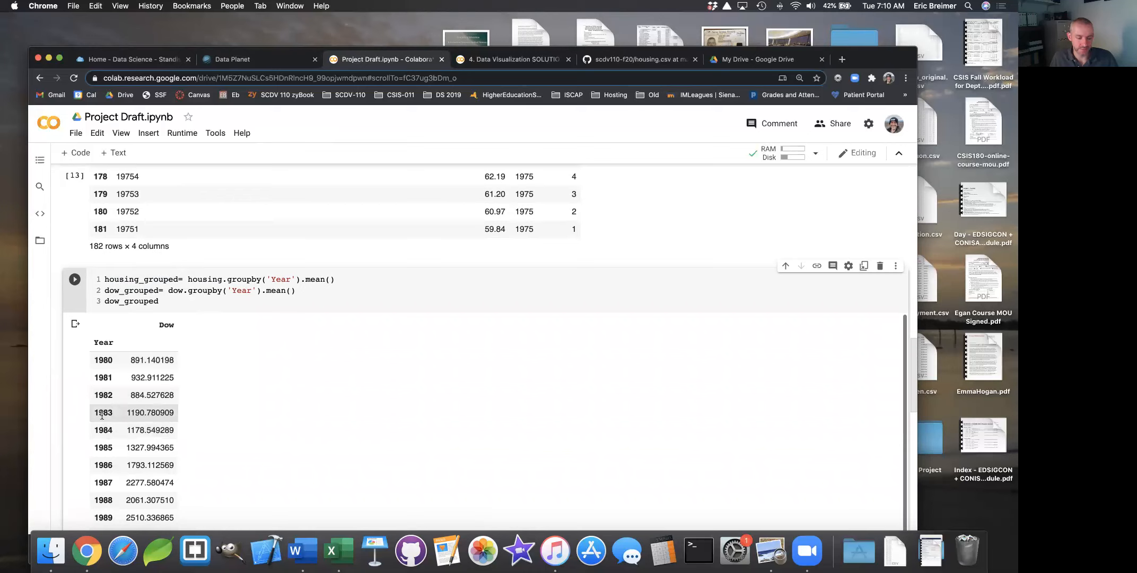
pyautogui.scroll(-1, 105, 326)
pyautogui.scroll(-1, 145, 462)
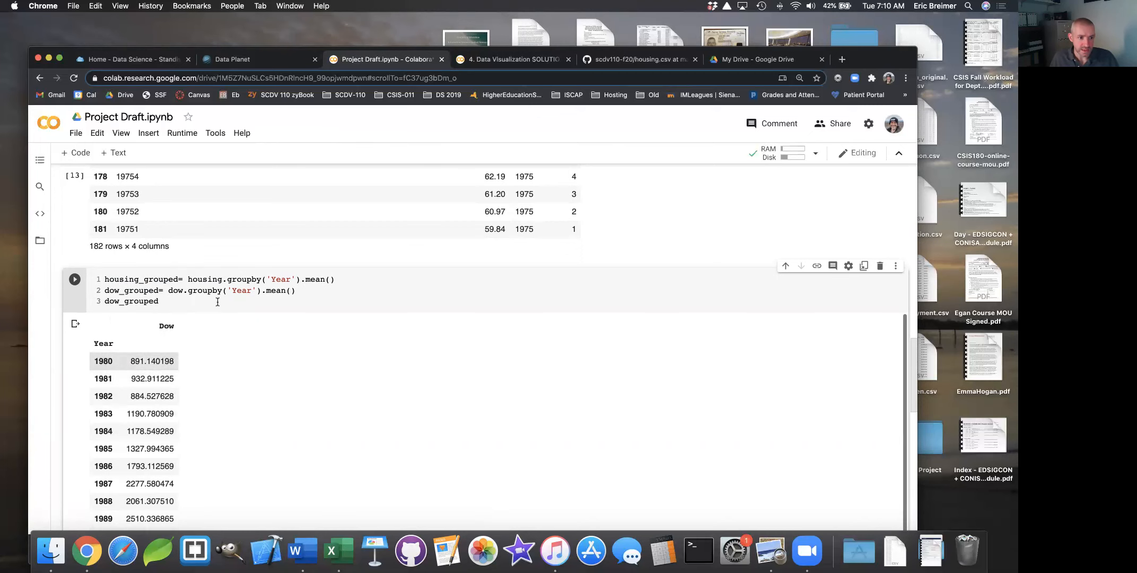
pyautogui.scroll(20, 216, 299)
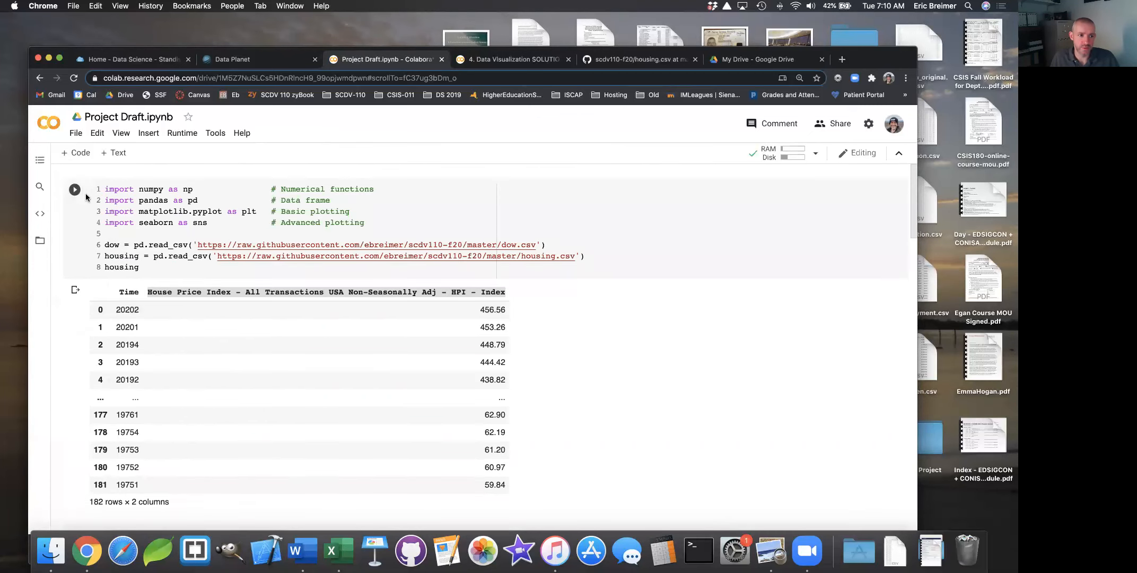
pyautogui.click(75, 189)
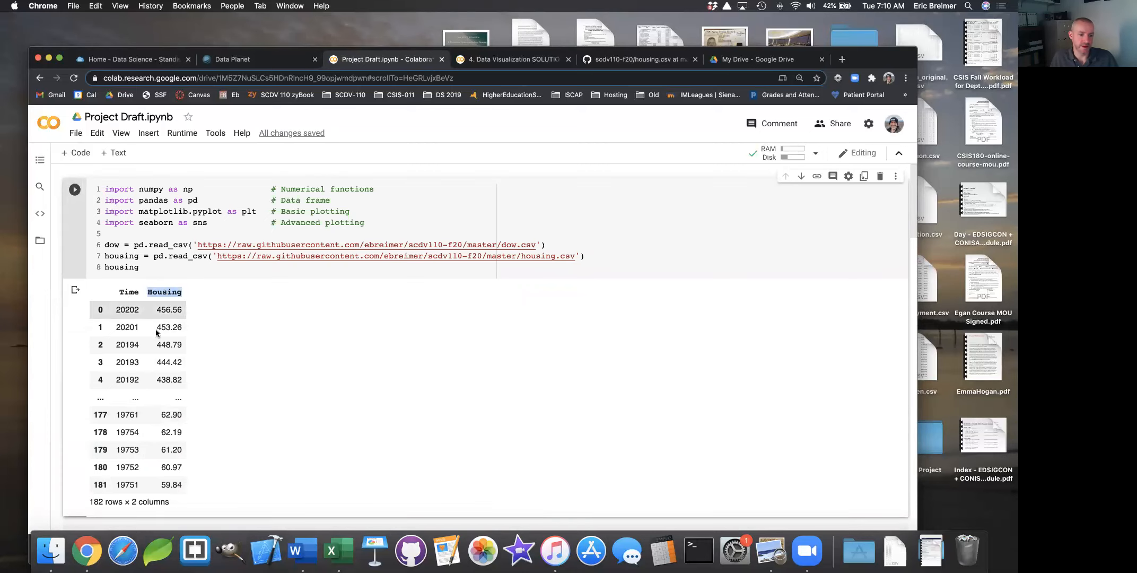
# Rerun the dow and housing Time-splitting cells on the reloaded data
pyautogui.scroll(-10, 149, 307)
pyautogui.click(159, 382)
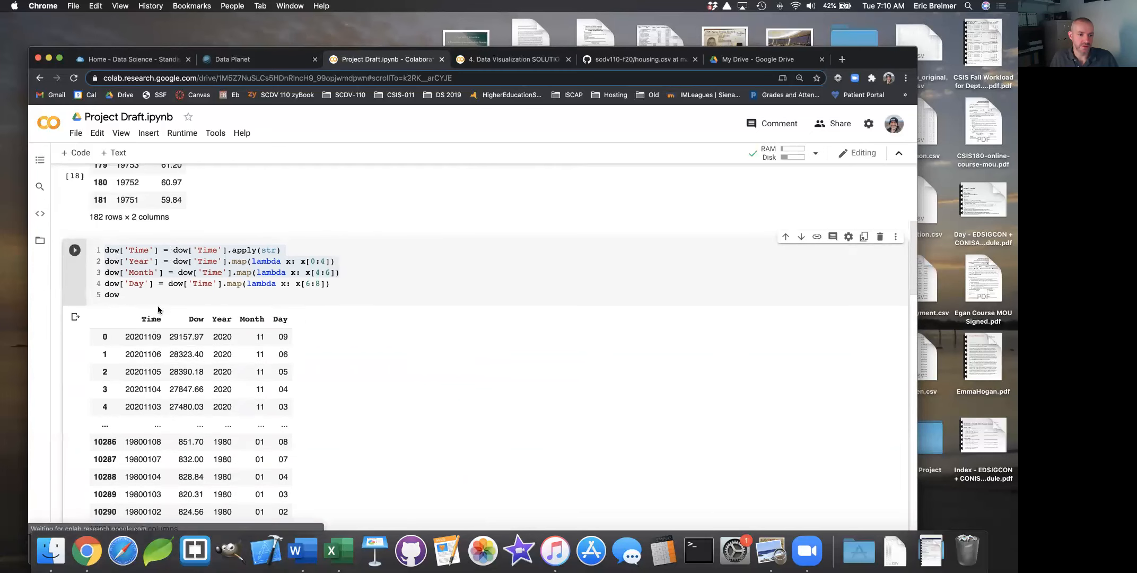
pyautogui.scroll(-2, 197, 260)
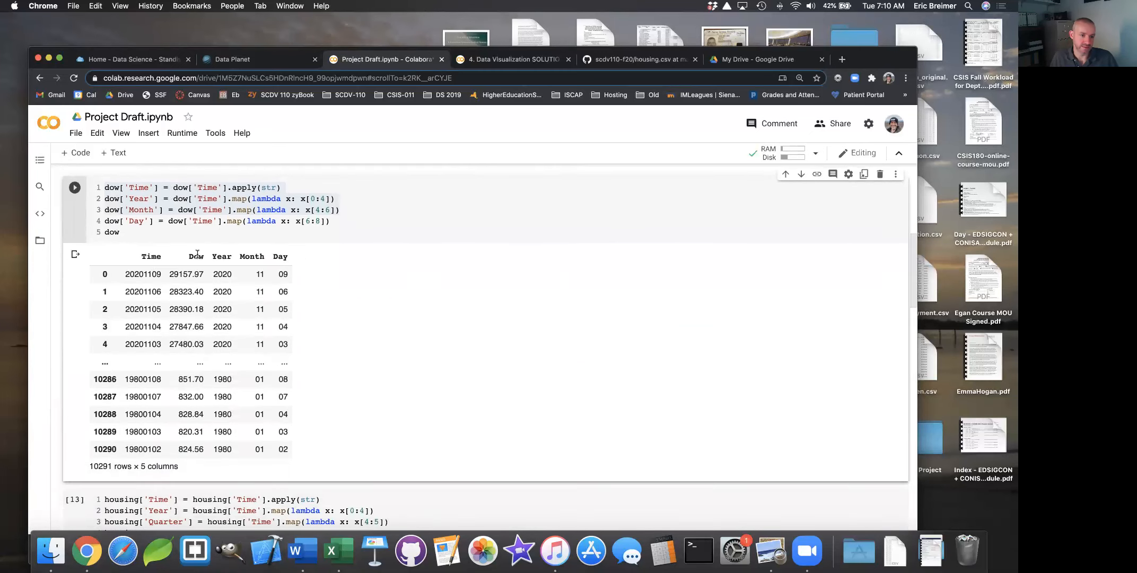
pyautogui.scroll(-6, 210, 299)
pyautogui.click(294, 327)
pyautogui.hotkey('ctrl', 'Return')
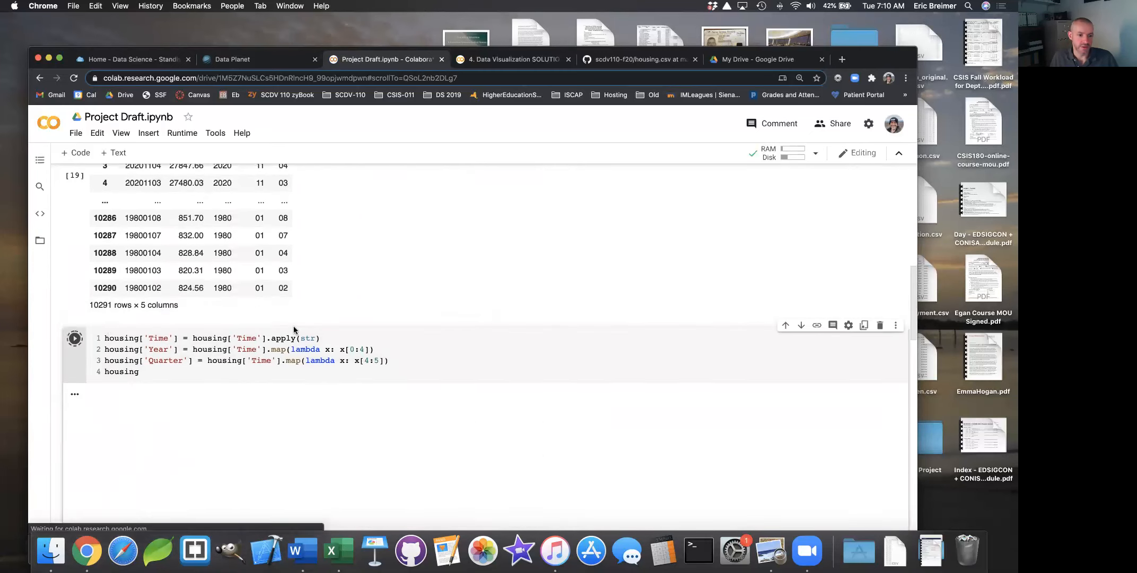
# Rerun the grouping cell to average the reloaded data by year
pyautogui.scroll(-5, 165, 257)
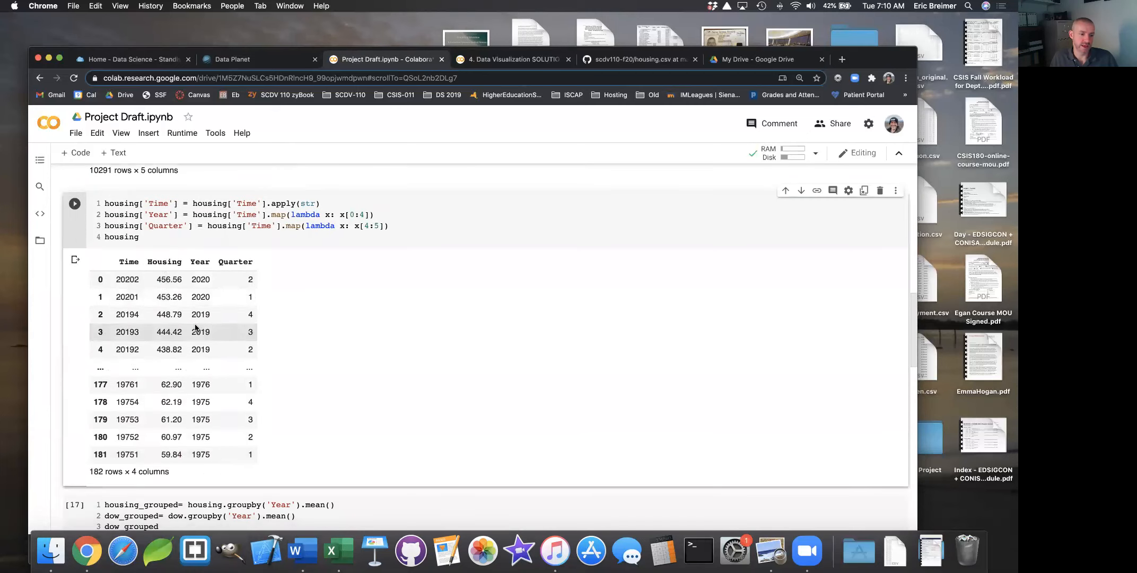
pyautogui.scroll(-8, 195, 337)
pyautogui.click(74, 289)
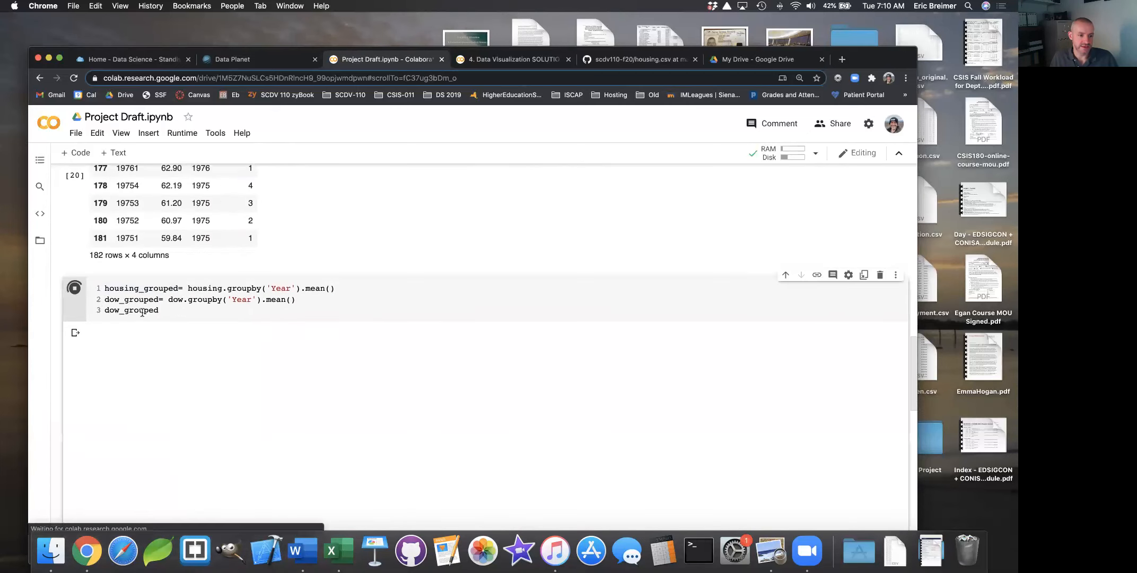
# Change the grouping cell's last line to housing_grouped and run the cell
pyautogui.scroll(4, 138, 371)
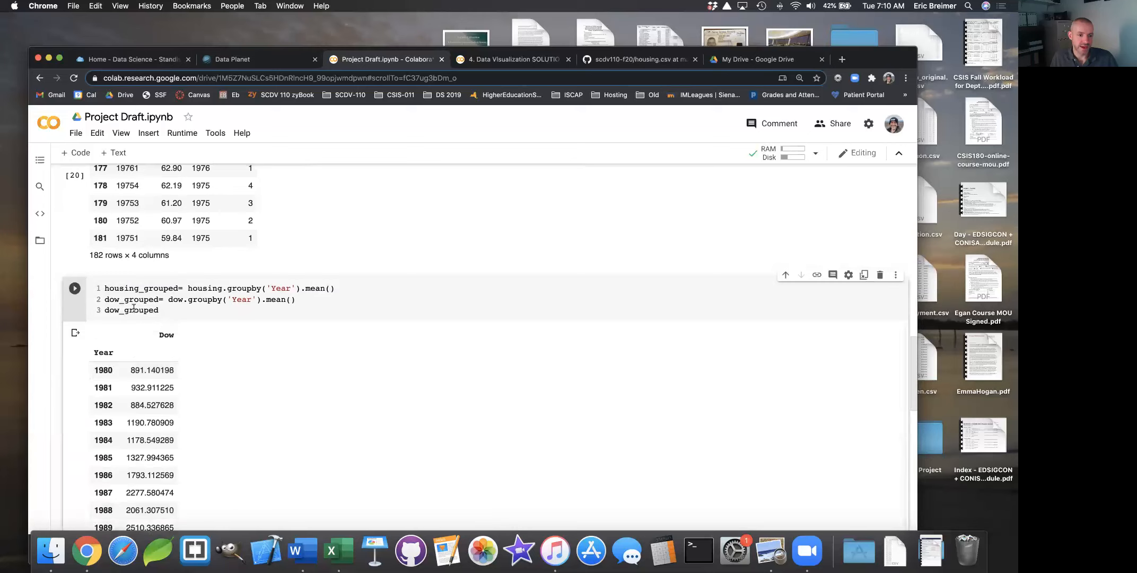
pyautogui.doubleClick(110, 311)
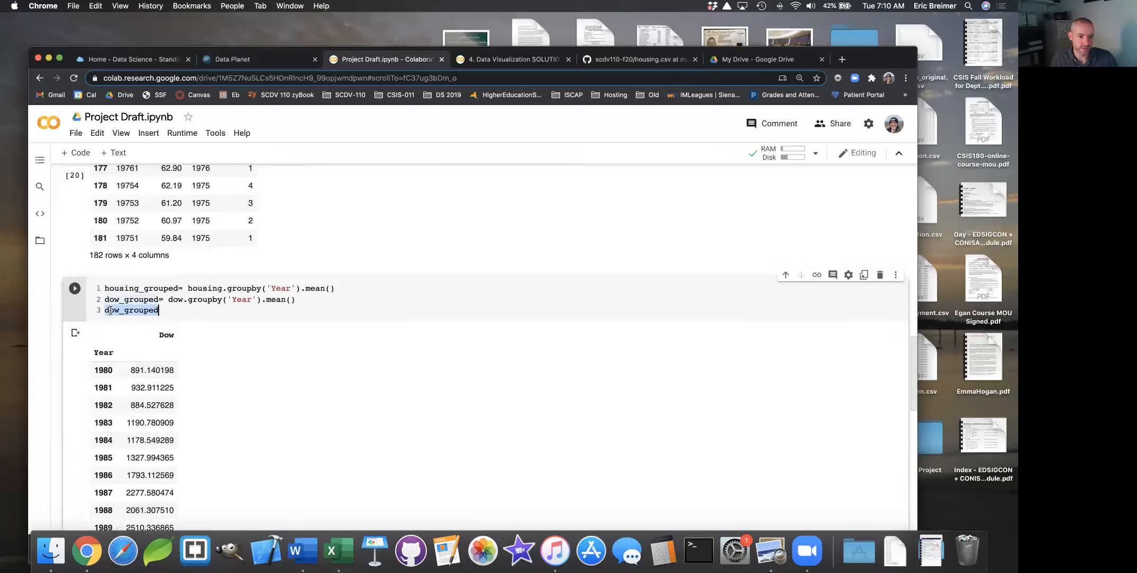
pyautogui.click(181, 288)
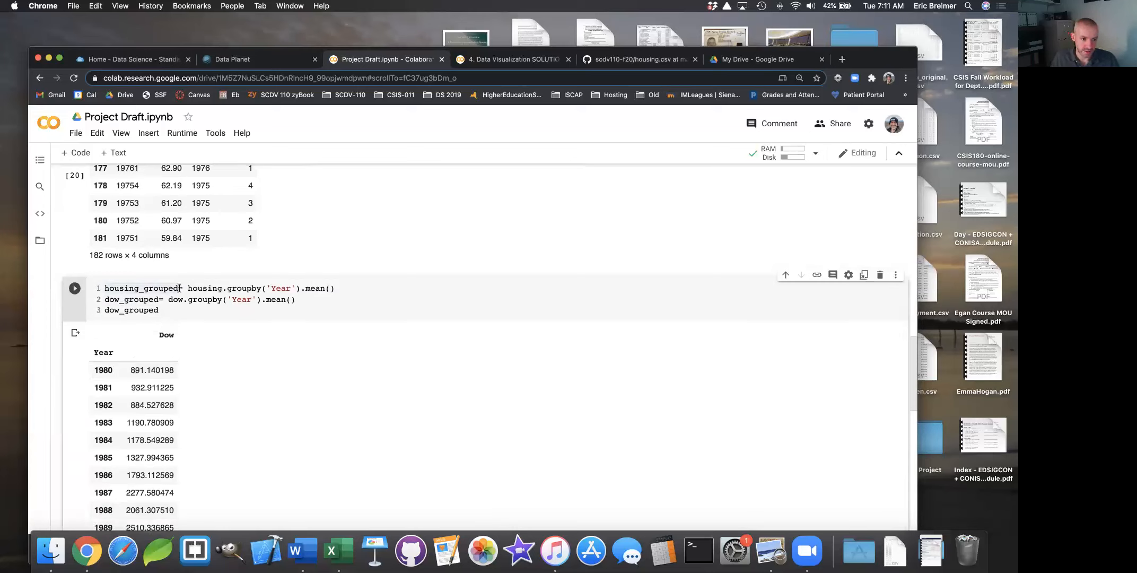
pyautogui.doubleClick(109, 288)
pyautogui.press('super+c')
pyautogui.doubleClick(132, 311)
pyautogui.press('super+v')
pyautogui.click(76, 289)
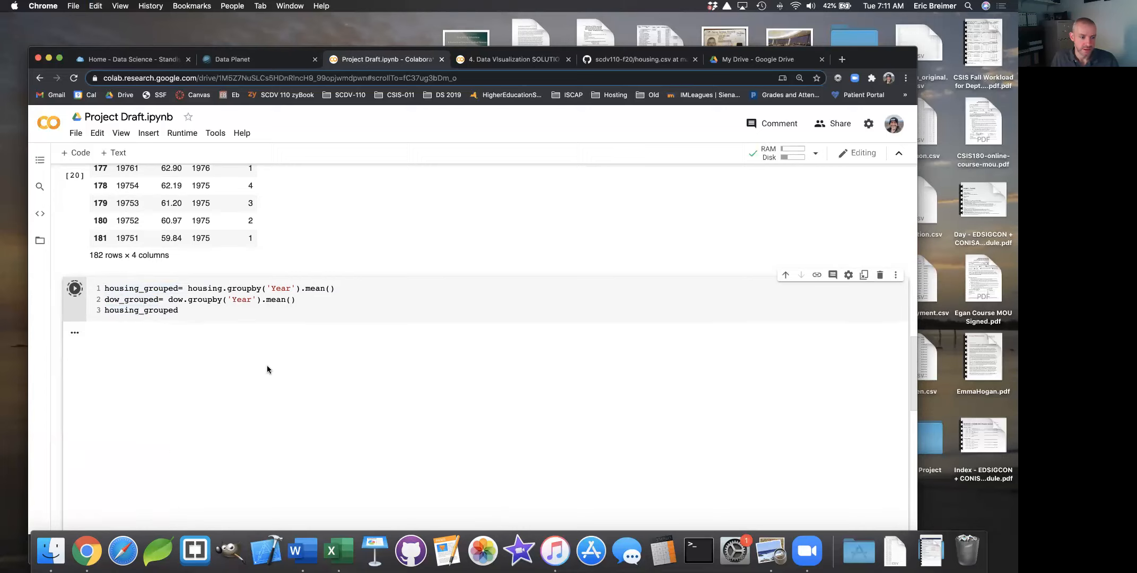
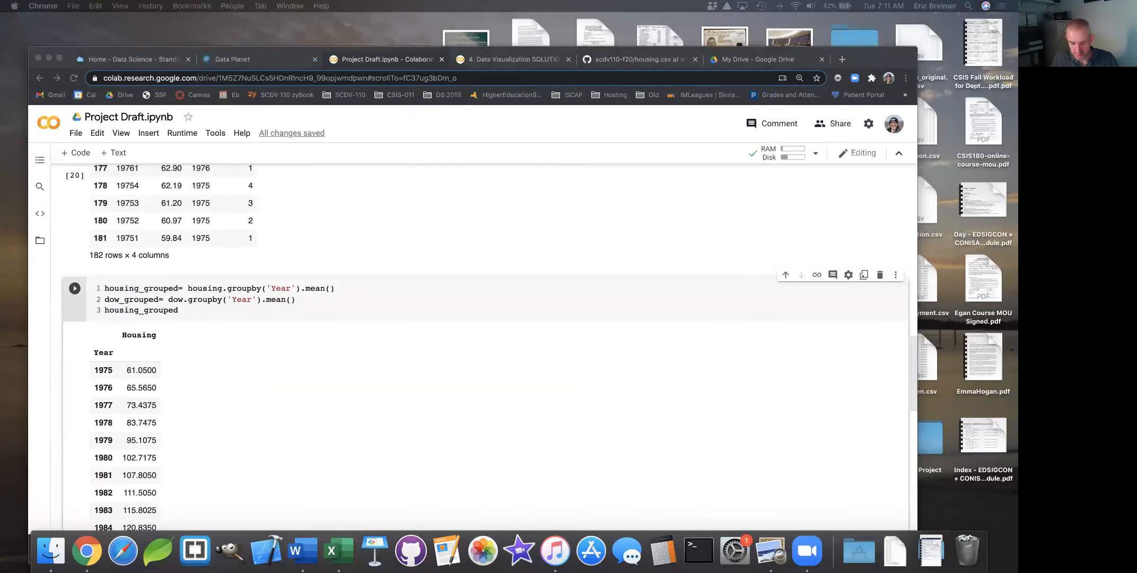
# Clear the grouping cell's output and replace its last line with df = pd.concat([dj_grouped, hp_grouped], axis=1), followed by df
pyautogui.click(69, 329)
pyautogui.click(75, 333)
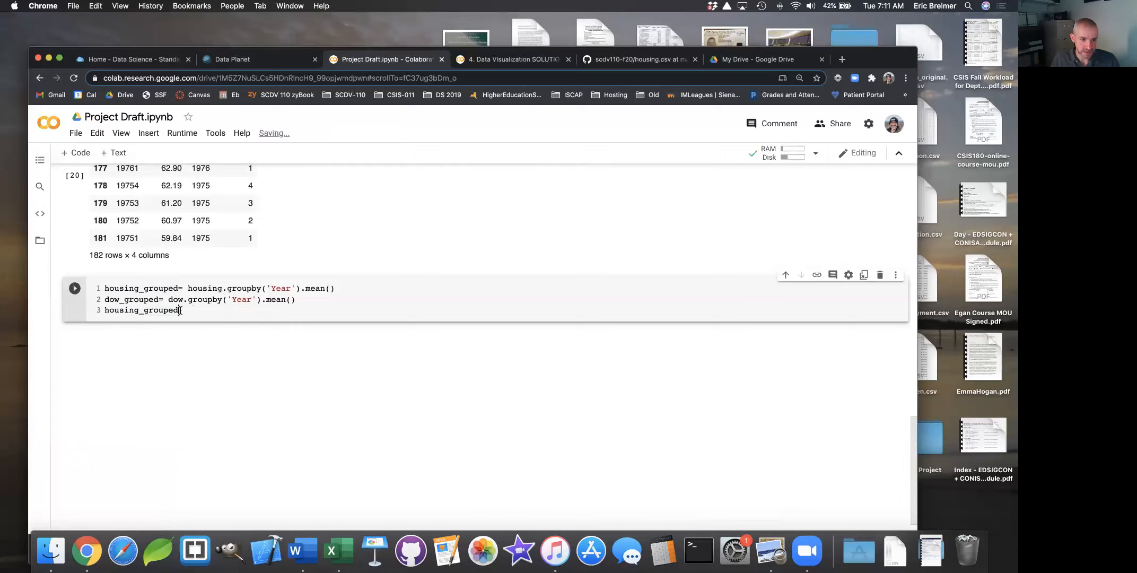
pyautogui.moveTo(201, 309); pyautogui.dragTo(137, 309)
pyautogui.press('super+c')
pyautogui.press('super+v')
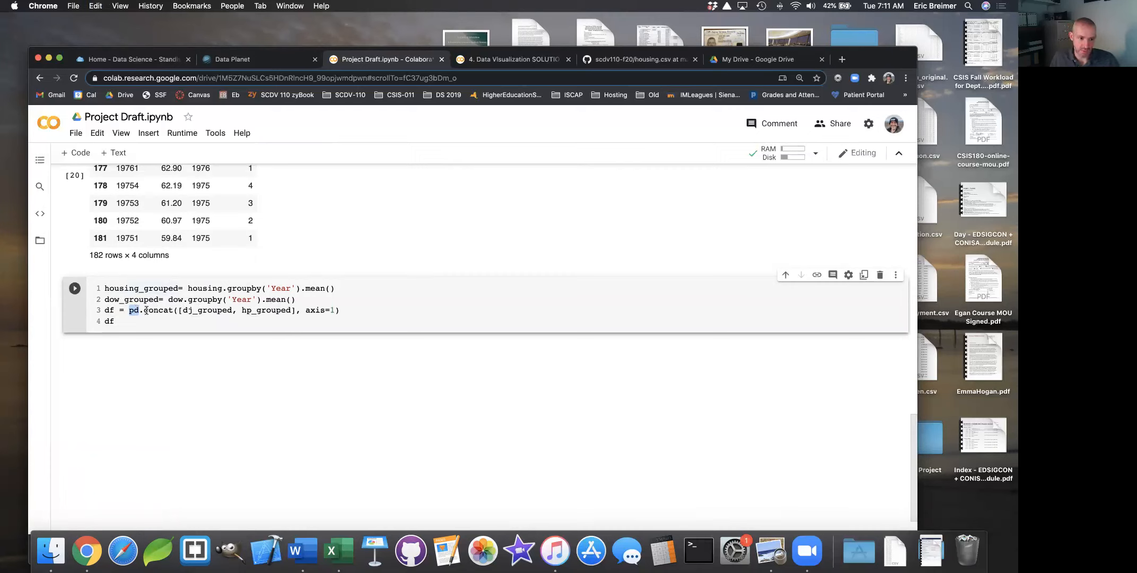
# Change the data frames listed in the pd.concat line to housing_grouped and dow_grouped
pyautogui.moveTo(144, 311); pyautogui.dragTo(176, 313)
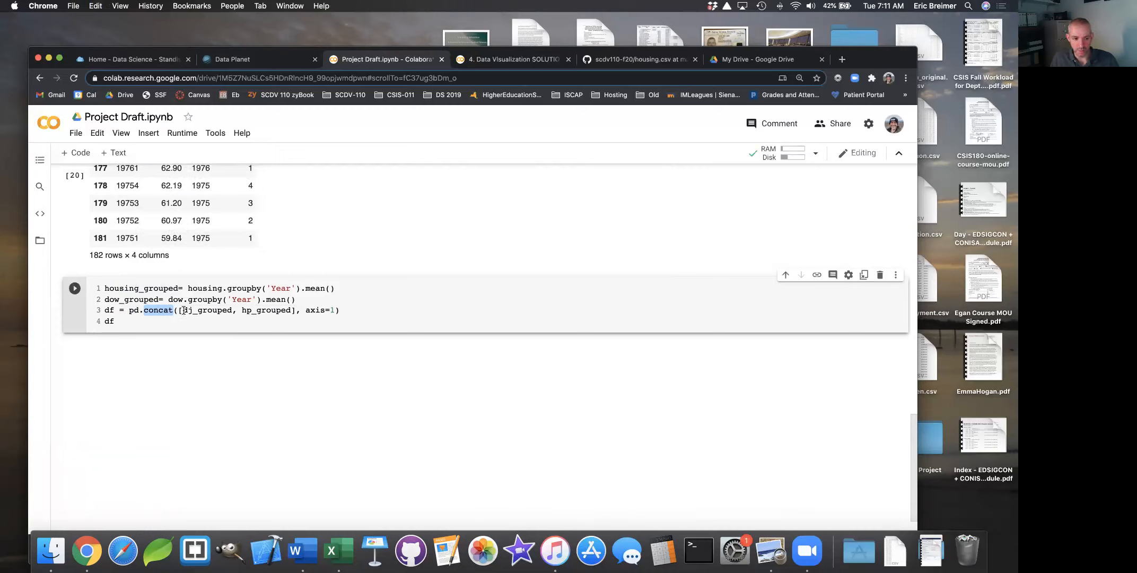
pyautogui.moveTo(183, 311); pyautogui.dragTo(231, 311)
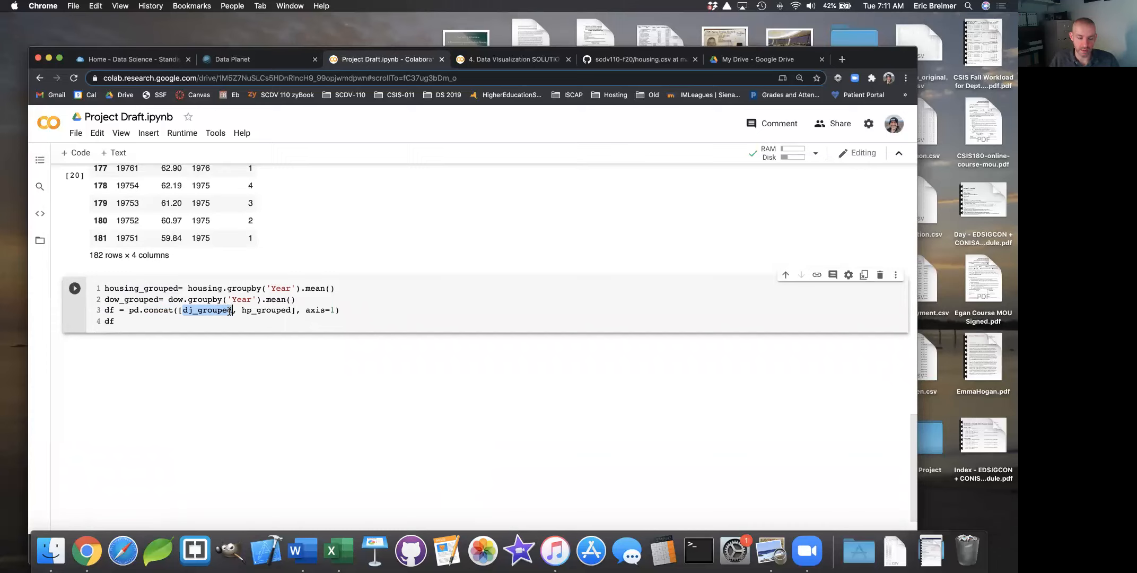
pyautogui.doubleClick(187, 311)
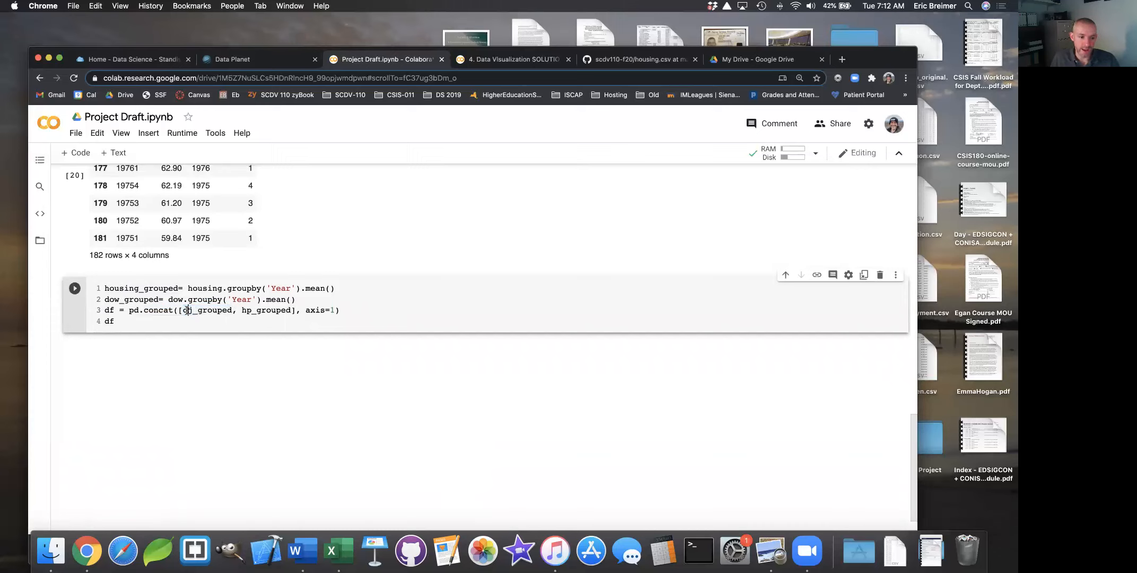
pyautogui.write('housing_group')
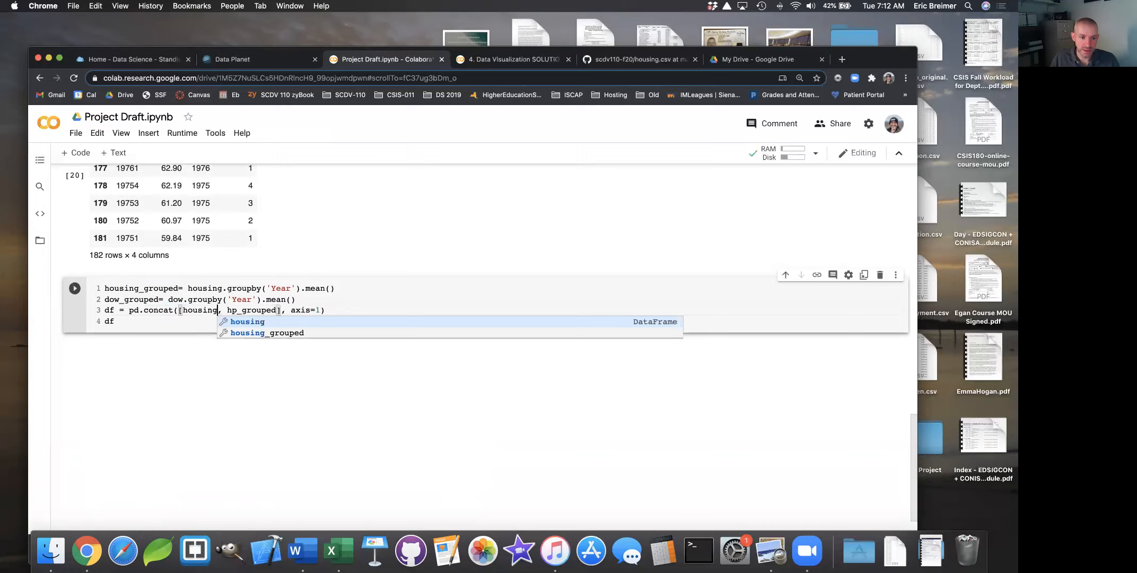
pyautogui.write('ed')
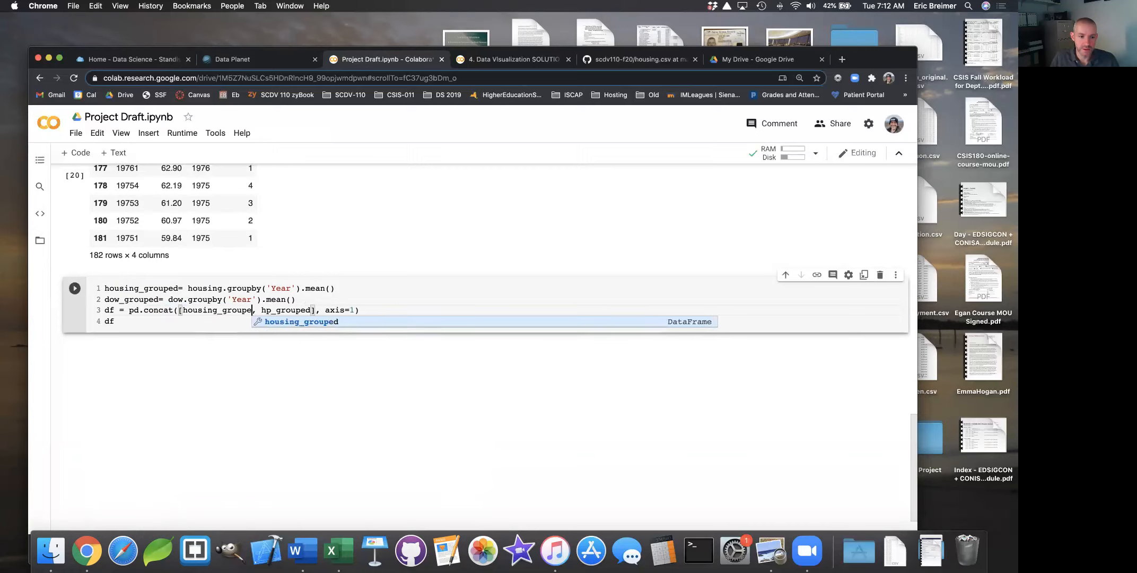
pyautogui.moveTo(267, 310); pyautogui.dragTo(317, 310)
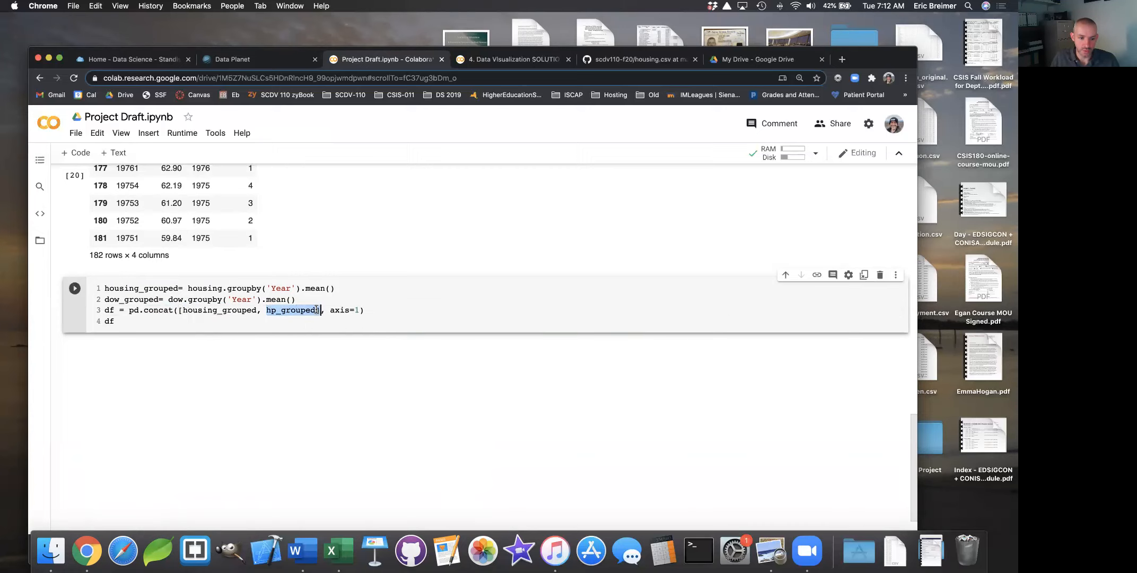
pyautogui.write('dow_')
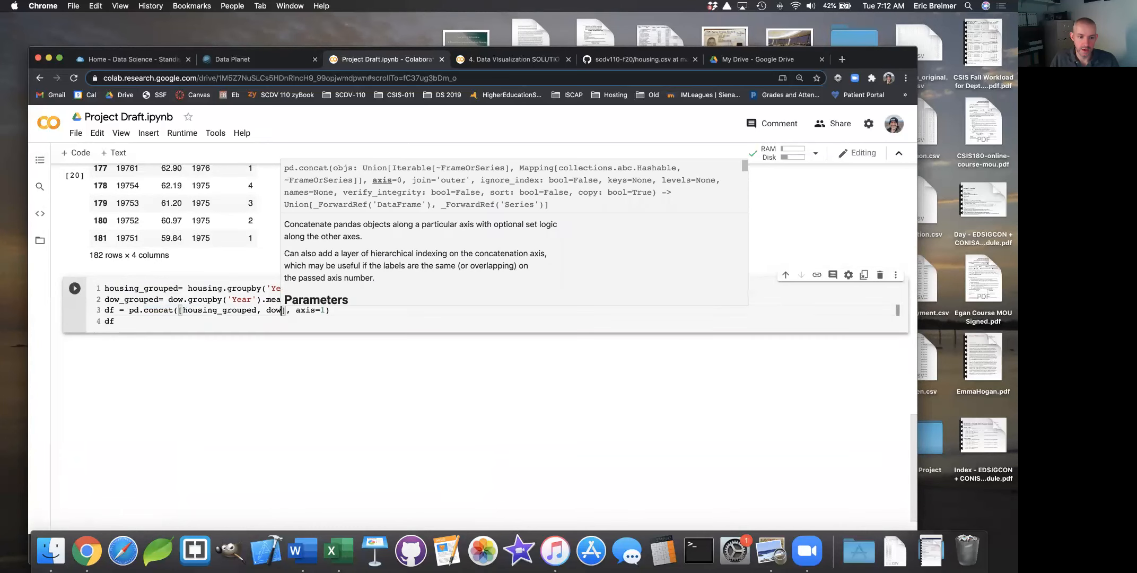
pyautogui.write('grouped')
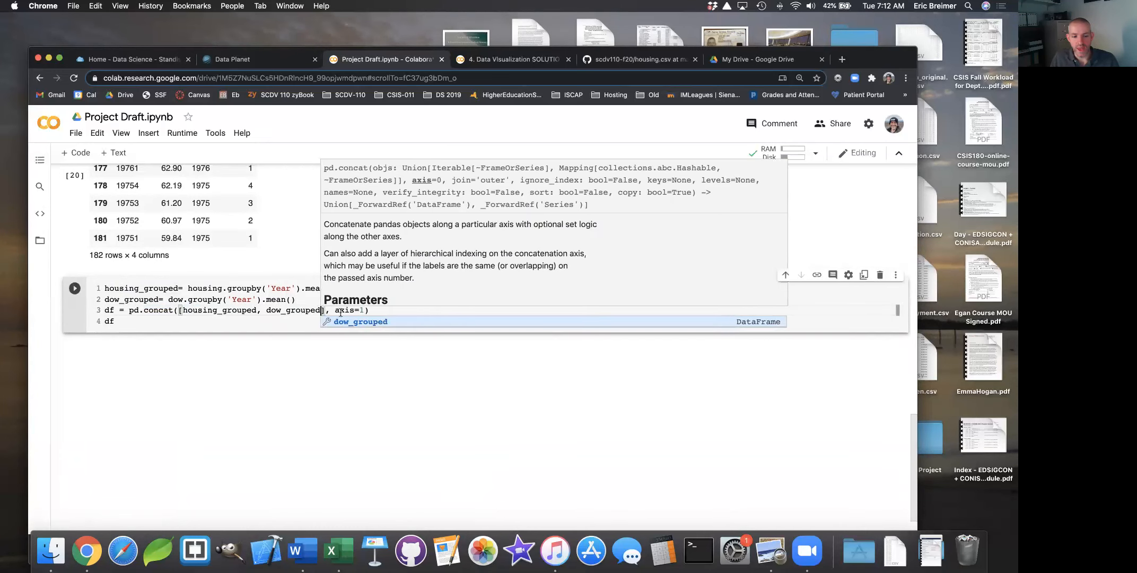
# Run the grouping cell to concatenate the yearly averages along axis=1 into df
pyautogui.click(354, 310)
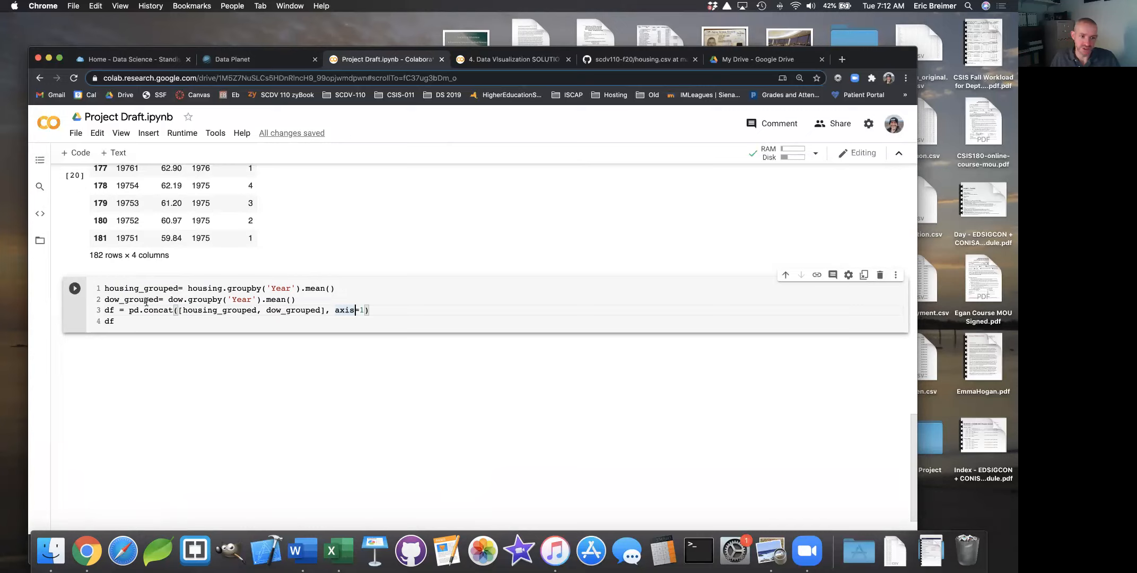
pyautogui.moveTo(146, 302)
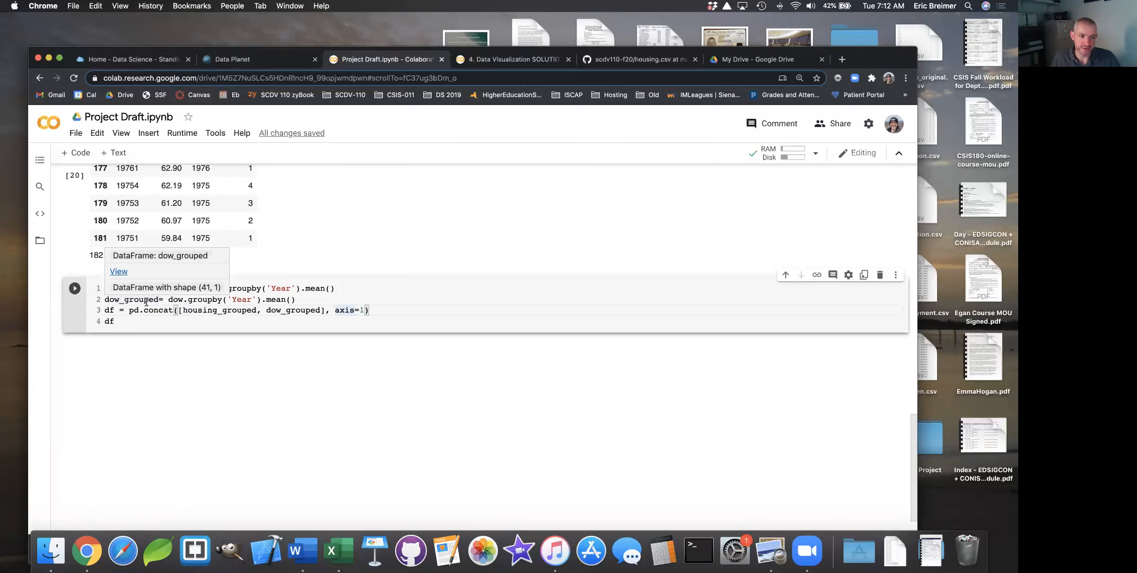
pyautogui.doubleClick(109, 309)
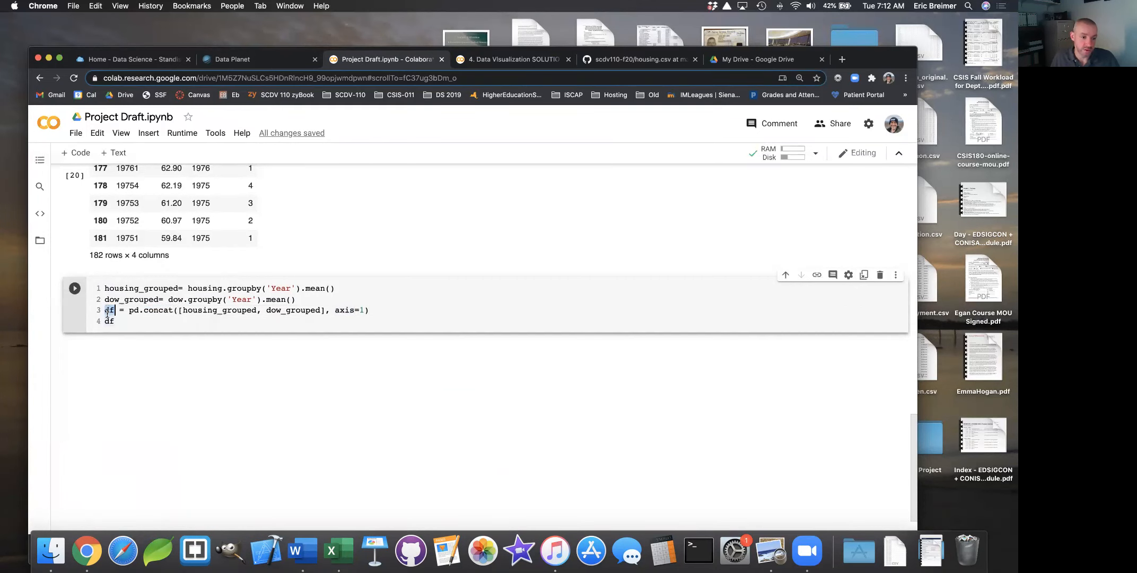
pyautogui.click(79, 290)
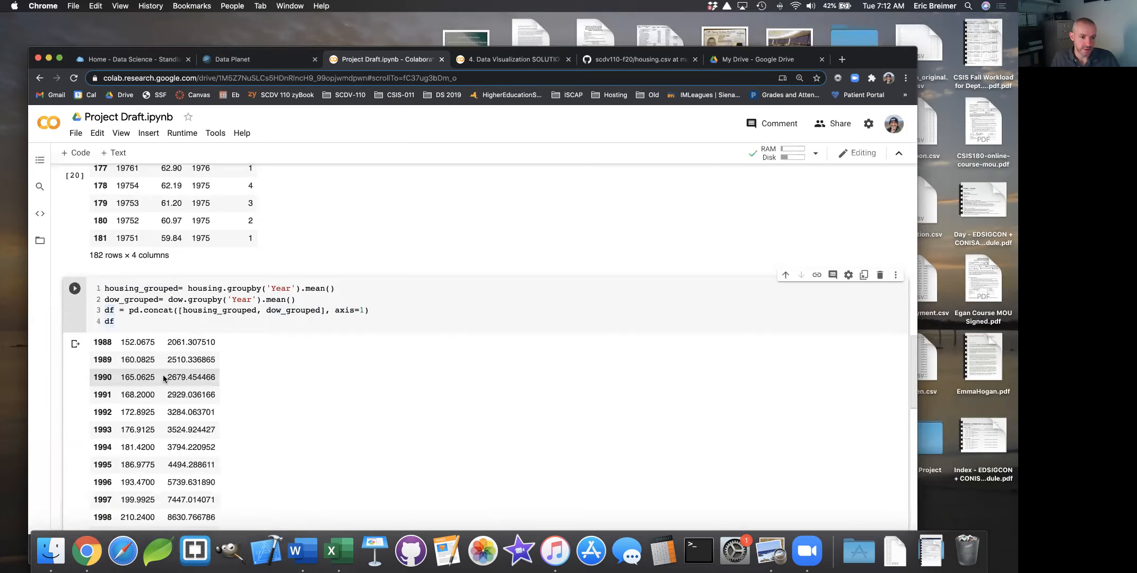
# Examine the concatenated table's Housing and Dow columns by year, including where the Dow values begin
pyautogui.scroll(5, 165, 378)
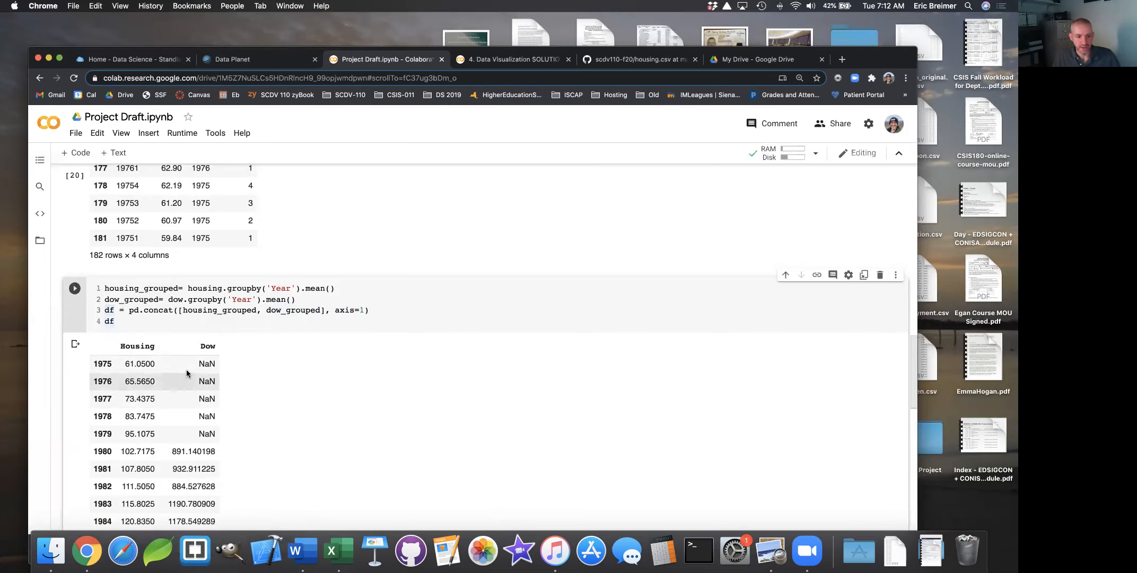
pyautogui.doubleClick(135, 345)
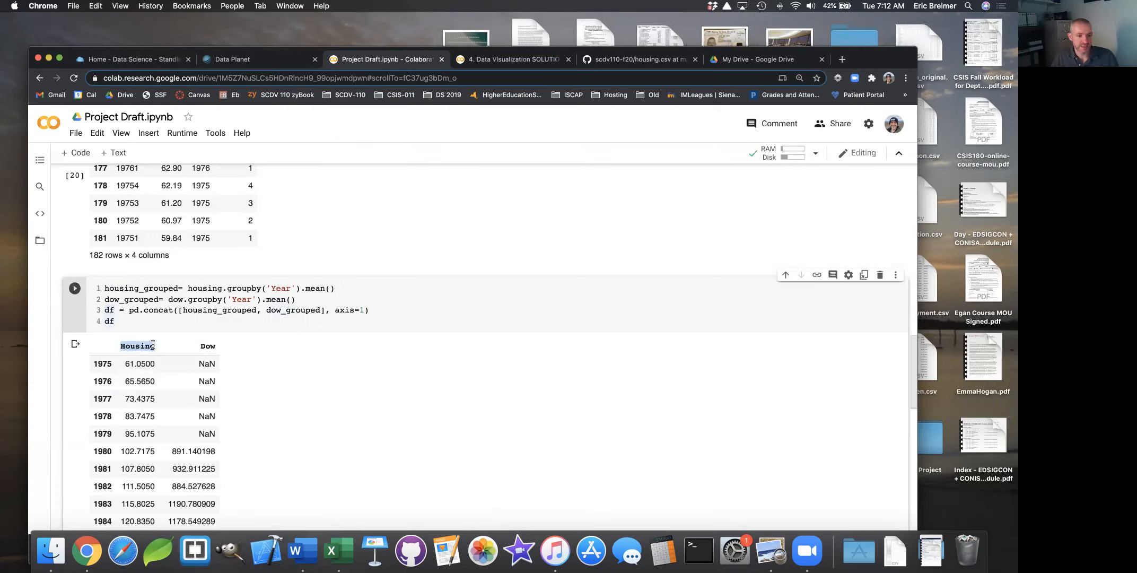
pyautogui.doubleClick(210, 346)
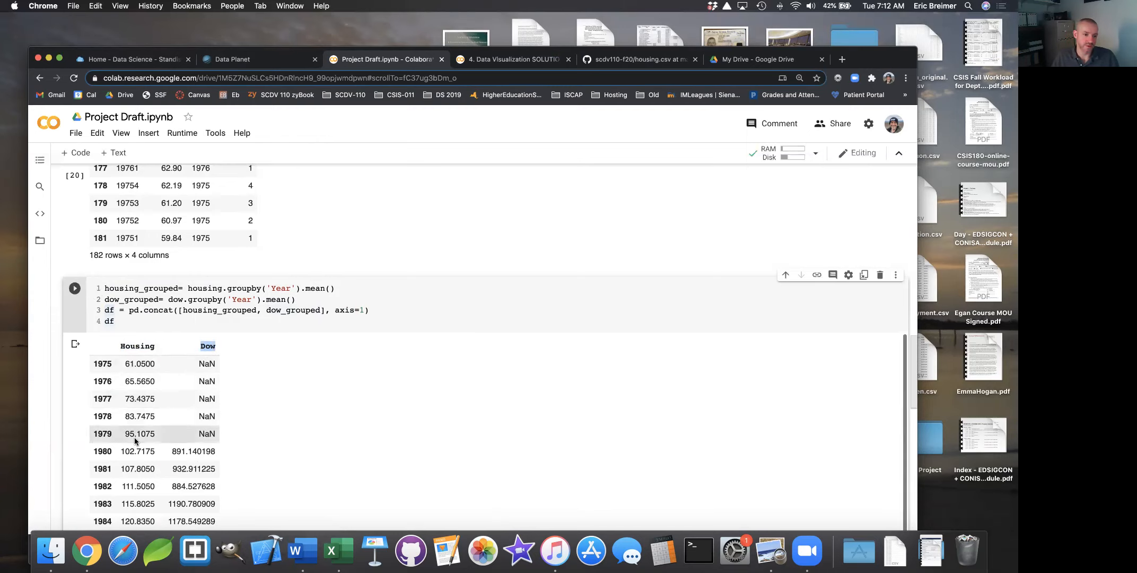
pyautogui.scroll(-4, 196, 454)
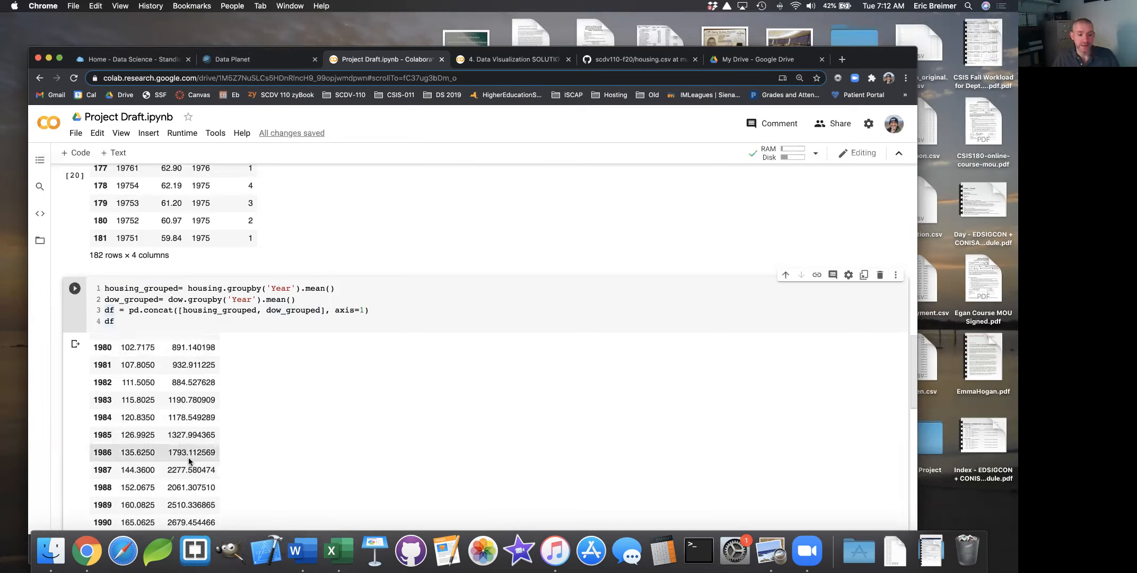
pyautogui.scroll(-3, 189, 457)
pyautogui.scroll(6, 189, 414)
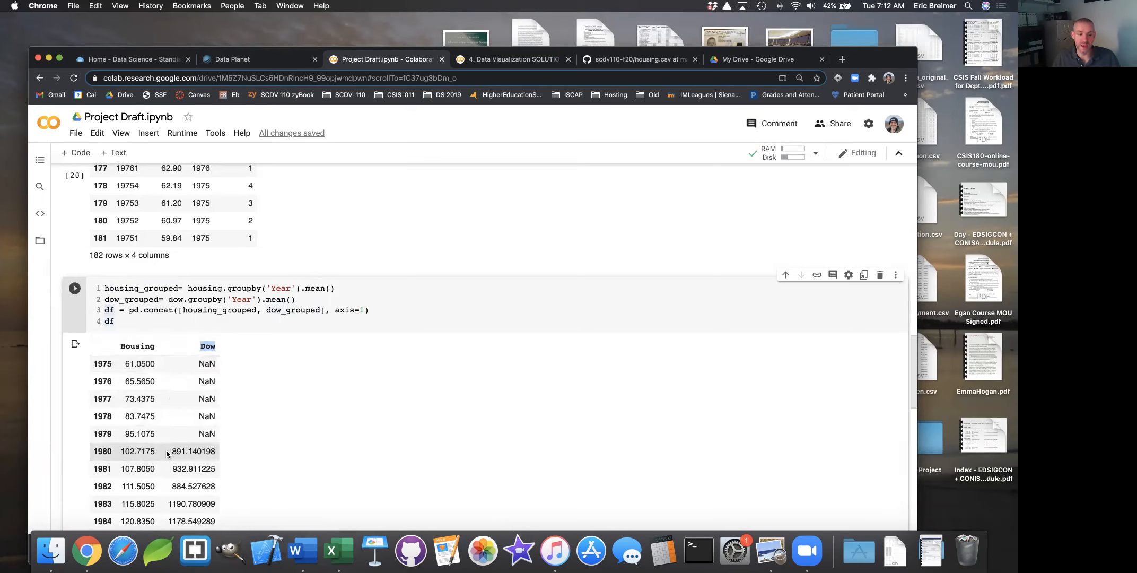
pyautogui.doubleClick(200, 451)
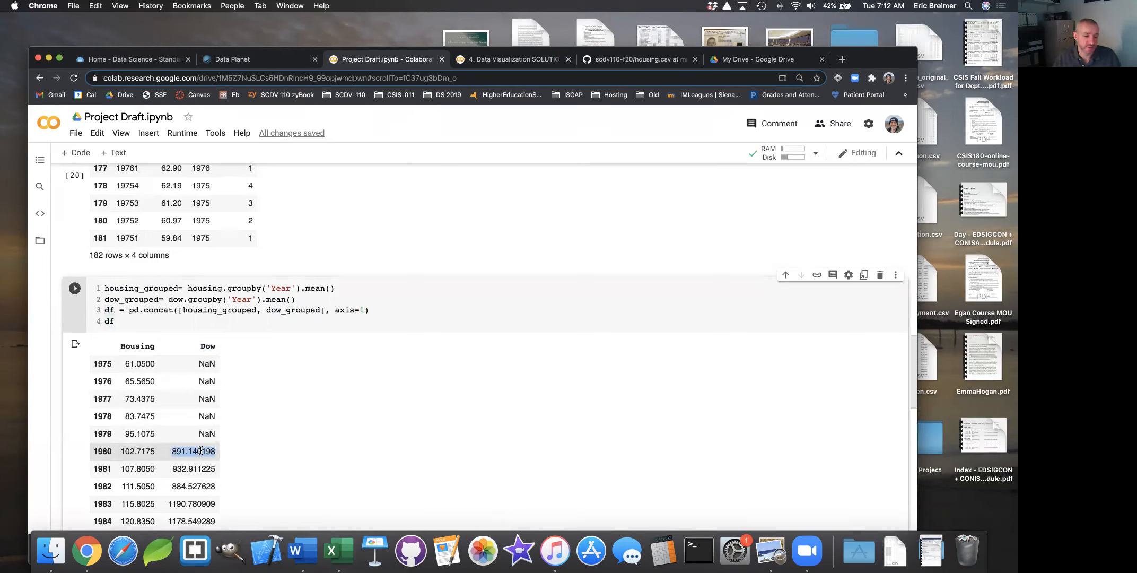
pyautogui.scroll(-3, 137, 420)
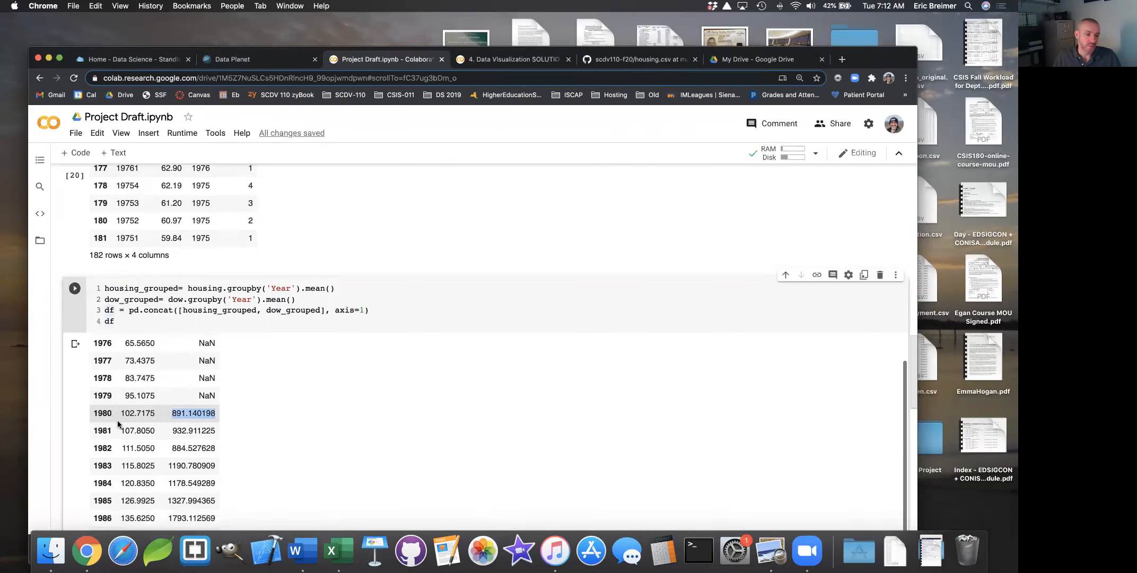
pyautogui.scroll(-8, 137, 421)
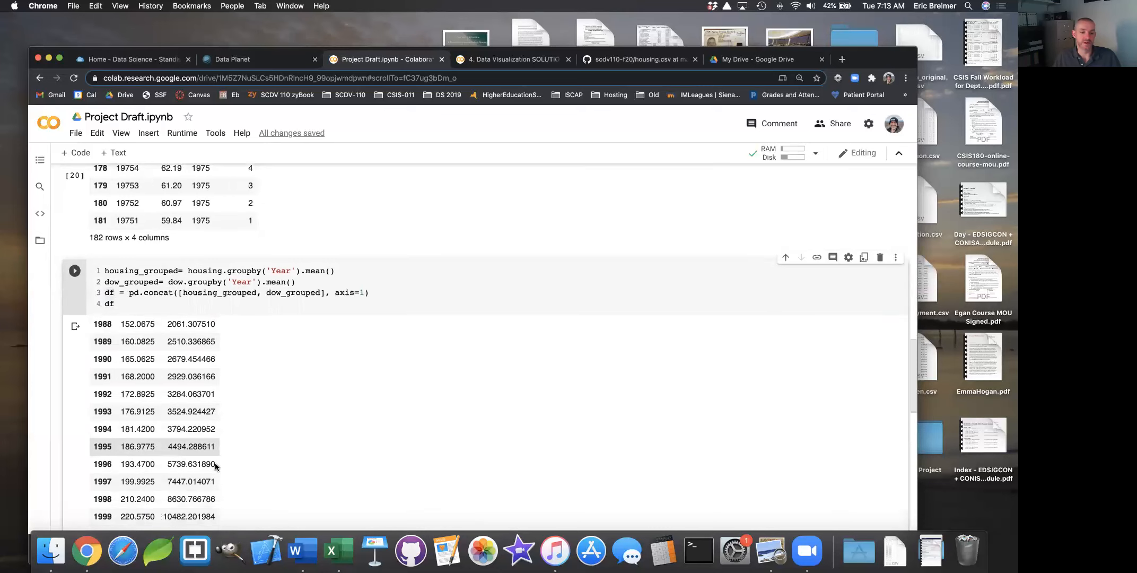
pyautogui.scroll(-5, 215, 464)
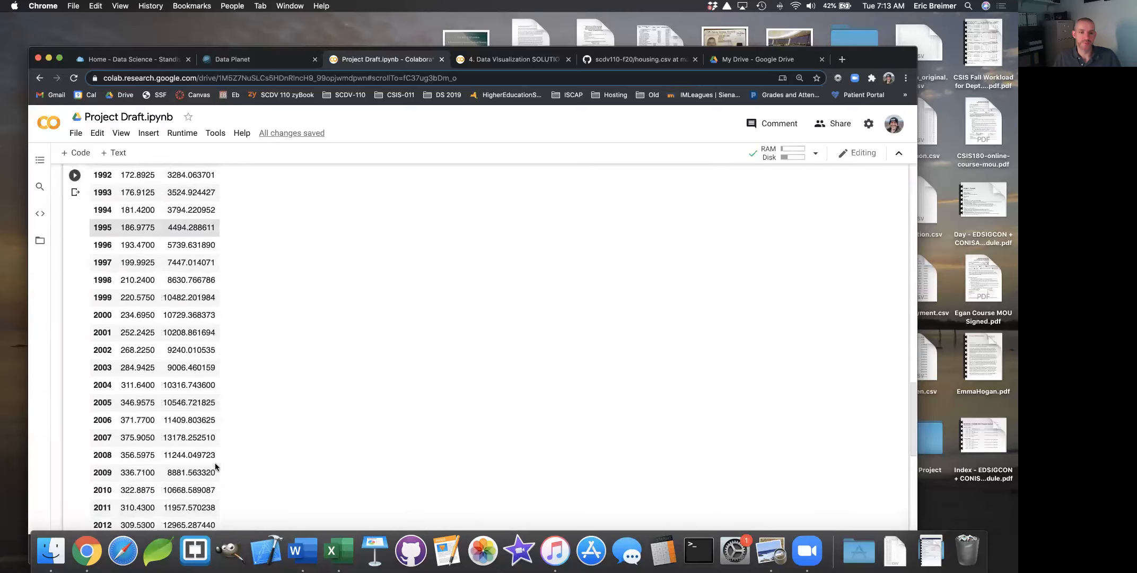
# Switch to the 4. Data Visualization SOLUTION notebook and look over the Task 17 example code under Scatter / Regression Plots
pyautogui.click(517, 62)
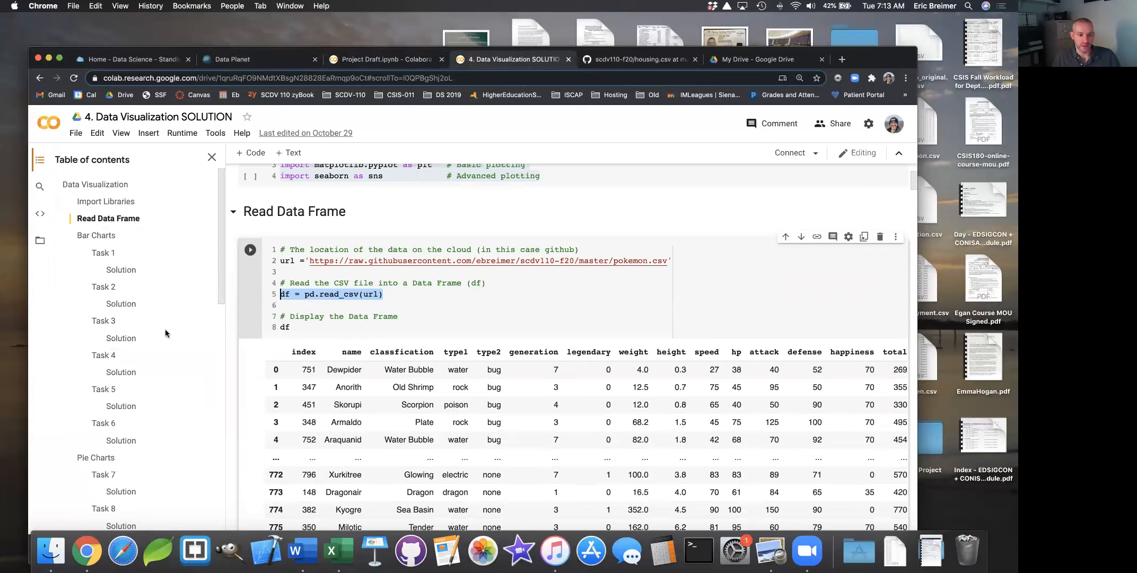
pyautogui.scroll(-10, 149, 329)
pyautogui.scroll(-4, 134, 338)
pyautogui.click(112, 308)
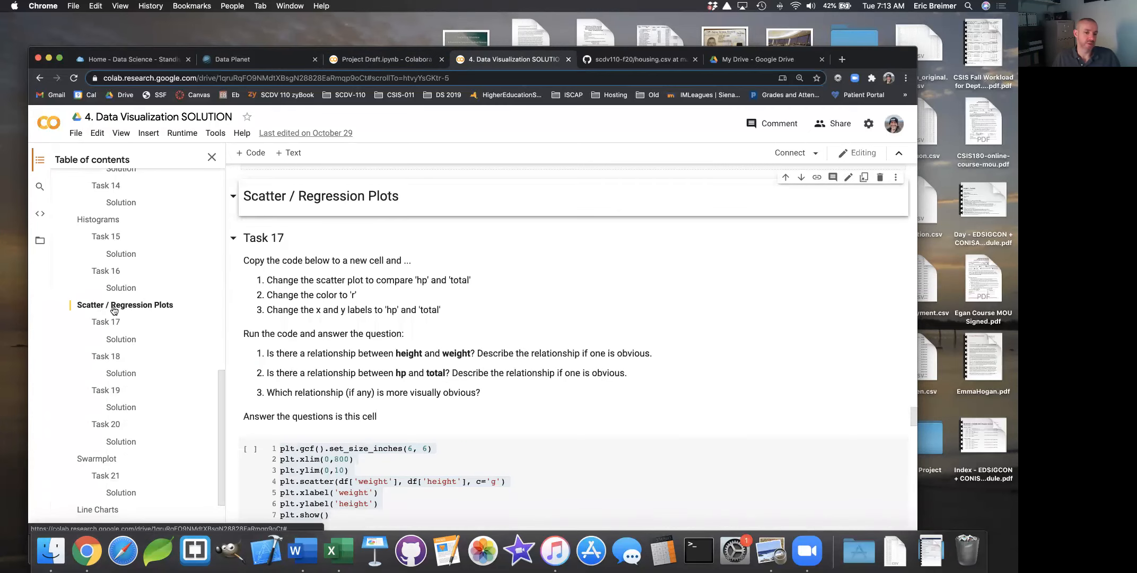
pyautogui.scroll(-3, 485, 307)
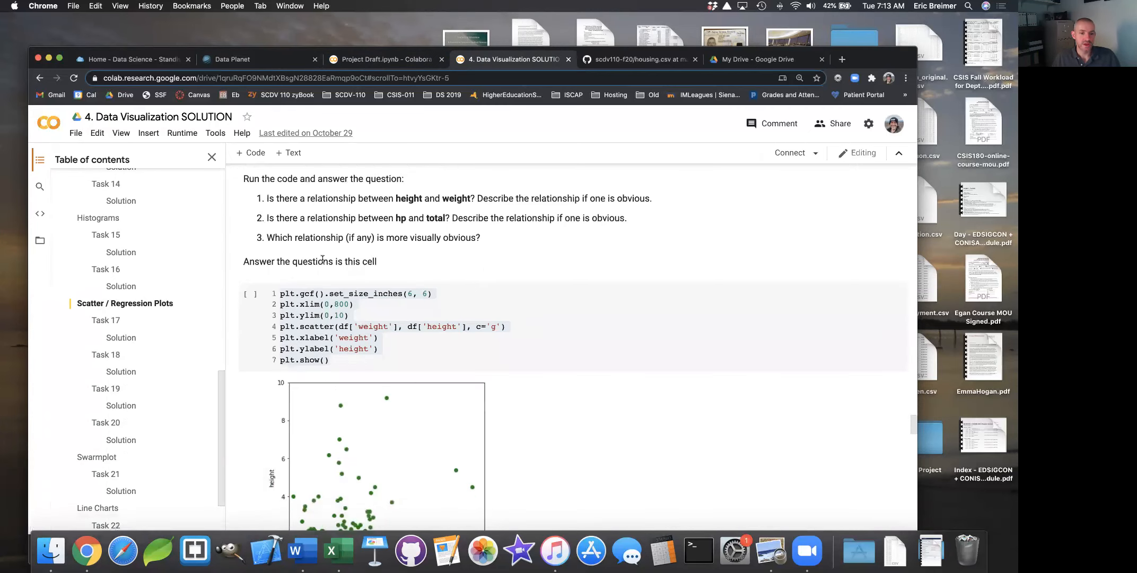
pyautogui.scroll(3, 327, 374)
pyautogui.scroll(-3, 379, 397)
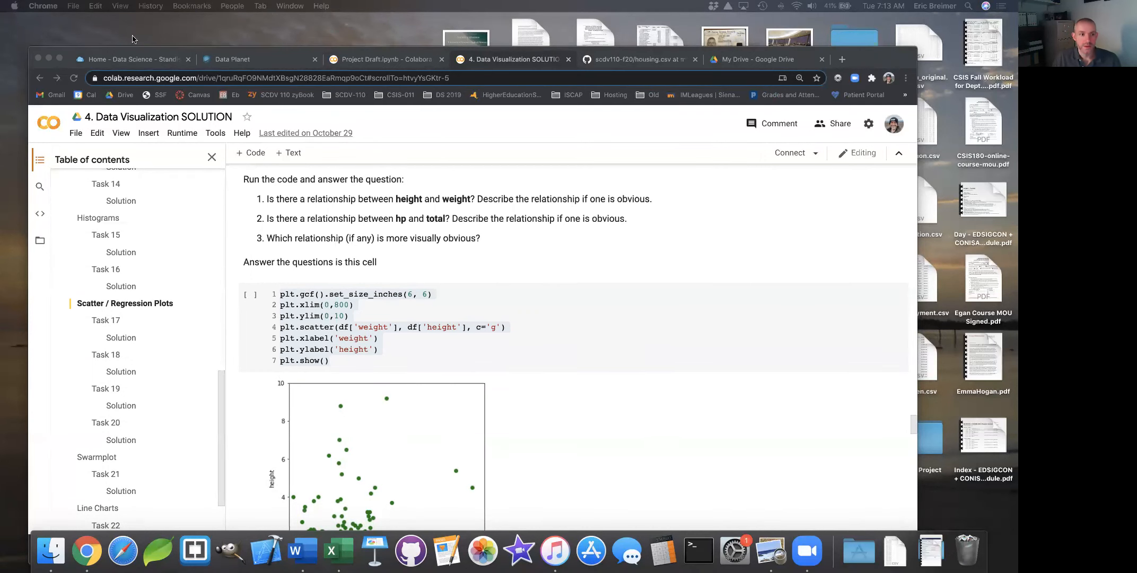
# In Project Draft.ipynb, add and run a final code cell for an 8 by 8 green scatter plot of df['Dow Jones'] and df['House Price'] with axis labels and grid
pyautogui.click(400, 62)
pyautogui.scroll(-15, 237, 274)
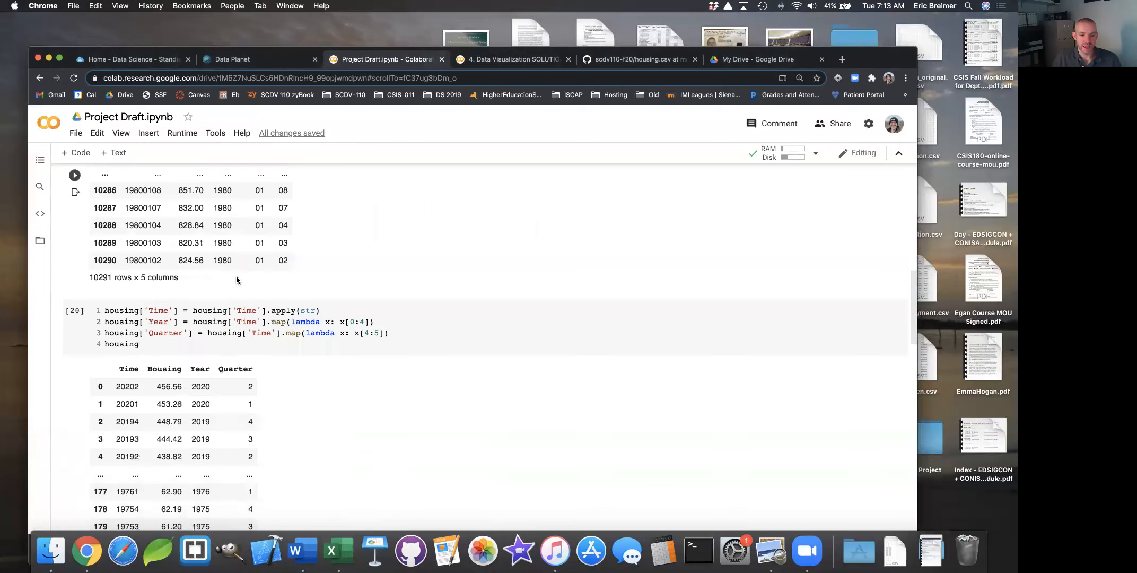
pyautogui.scroll(-20, 236, 279)
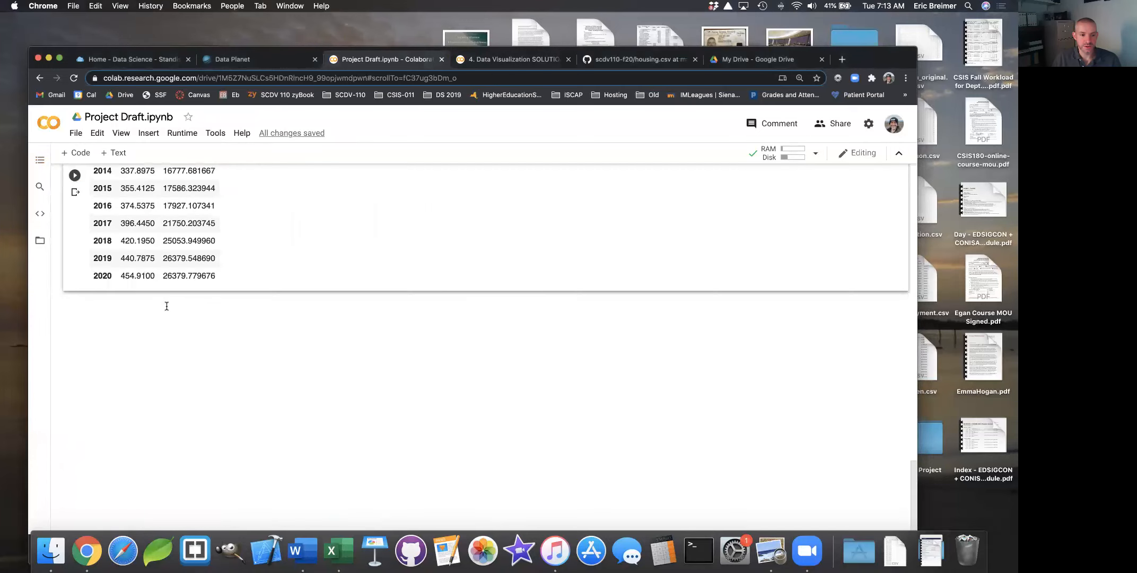
pyautogui.click(456, 294)
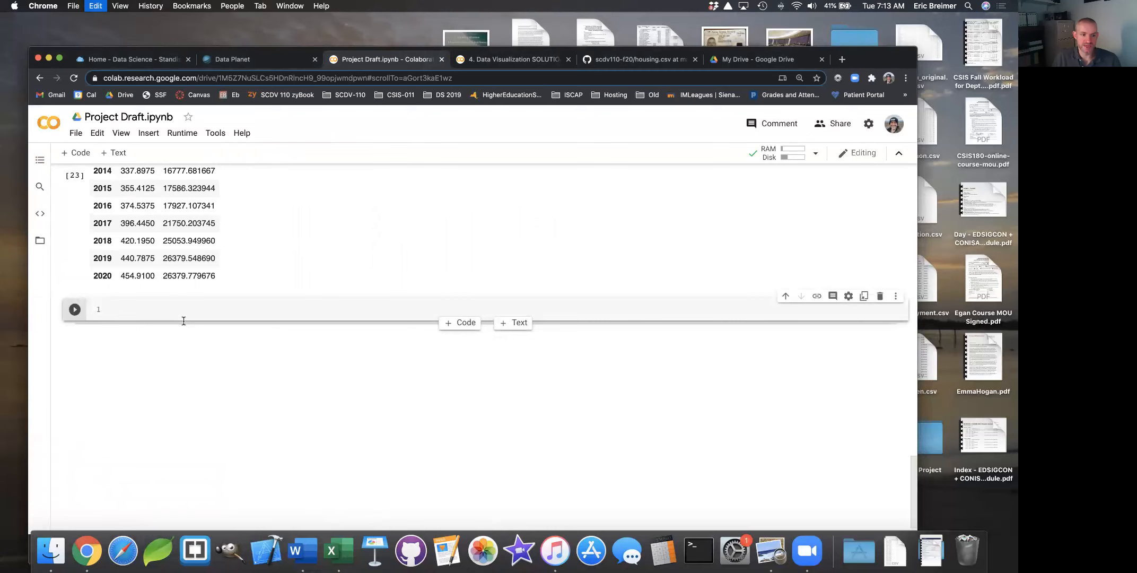
pyautogui.write("fig, ax = plt.subplots() plt.gcf().set_size_inches(8, 8) plt.scatter(df['Dow Jones'], df['House Price'], c='g') plt.xlabel('Dow Jones') plt.ylabel('House Price') plt.grid()")
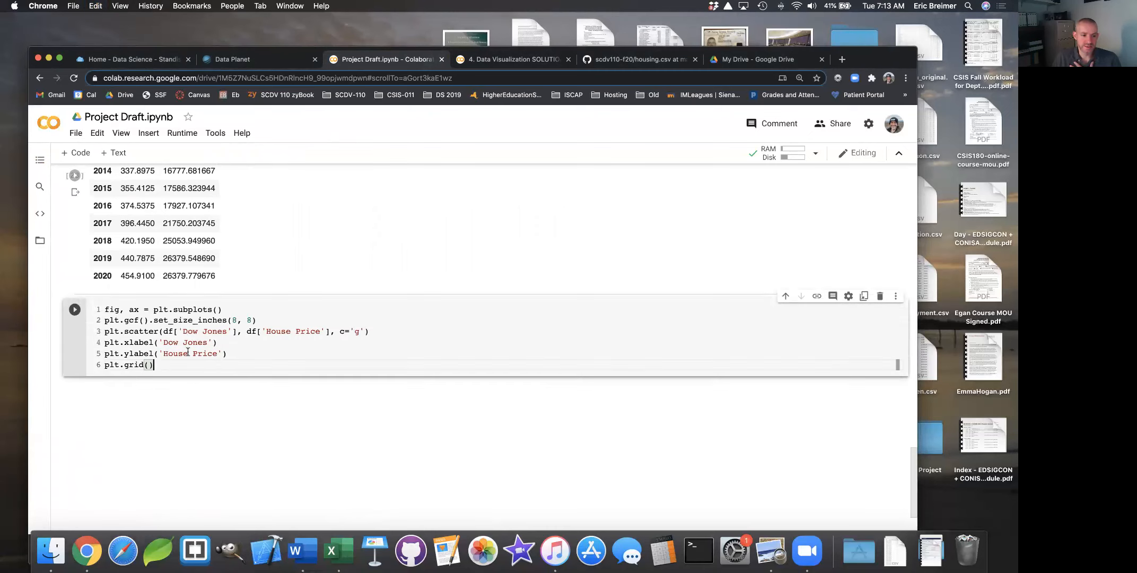
pyautogui.press('Return')
pyautogui.write('pl')
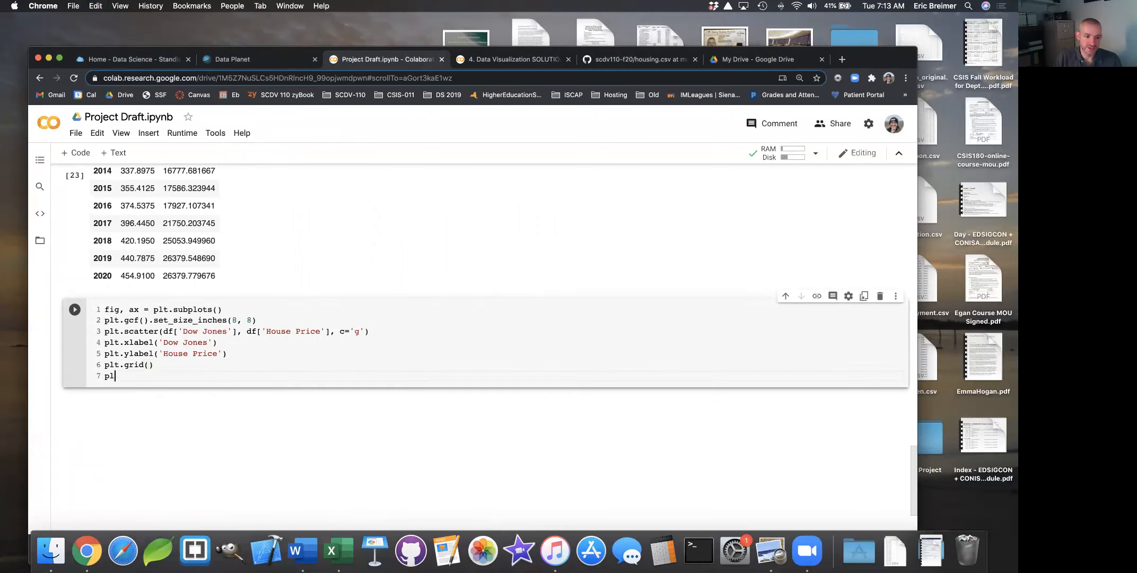
pyautogui.write('t.show()')
pyautogui.hotkey('shift', 'Return')
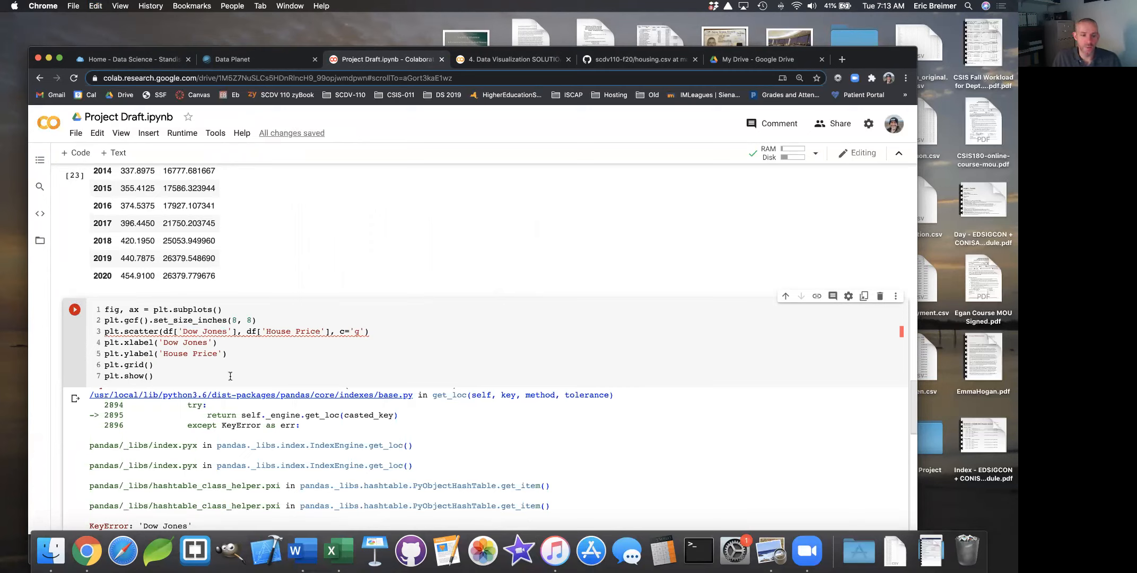
# Change the scatter line's column names to 'Dow' and 'Housing' and rerun the plot cell
pyautogui.doubleClick(214, 331)
pyautogui.press('BackSpace')
pyautogui.press('BackSpace')
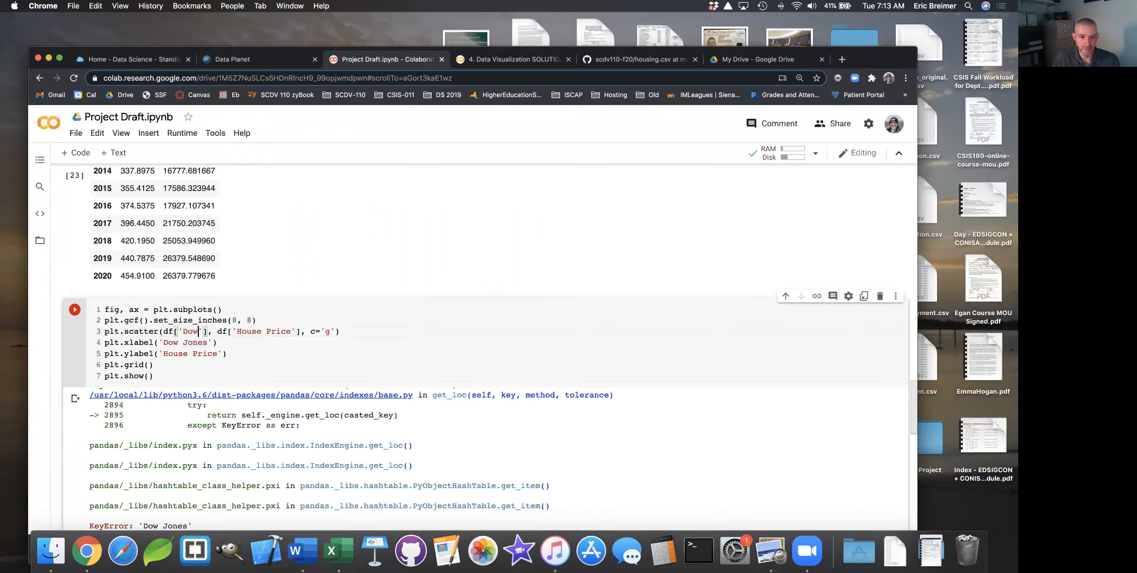
pyautogui.doubleClick(276, 331)
pyautogui.press('BackSpace')
pyautogui.press('BackSpace')
pyautogui.press('BackSpace')
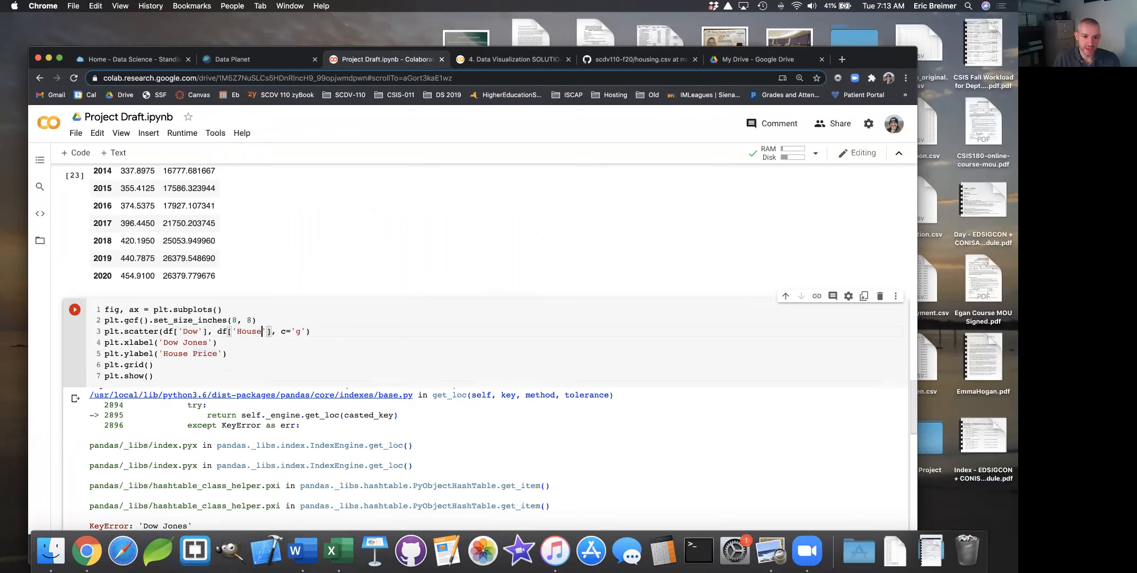
pyautogui.write('ing')
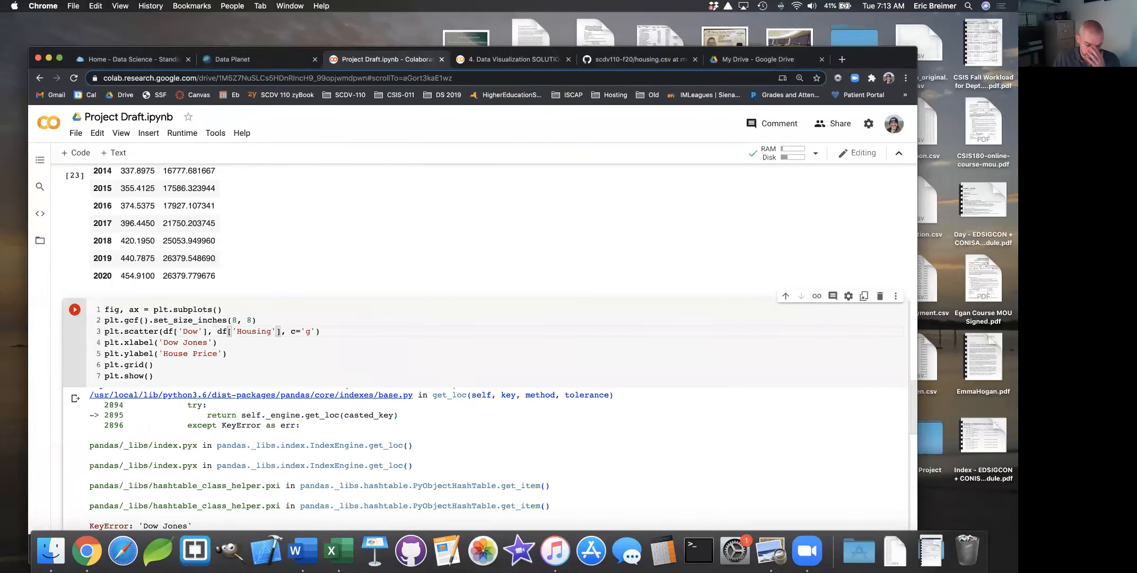
pyautogui.click(74, 309)
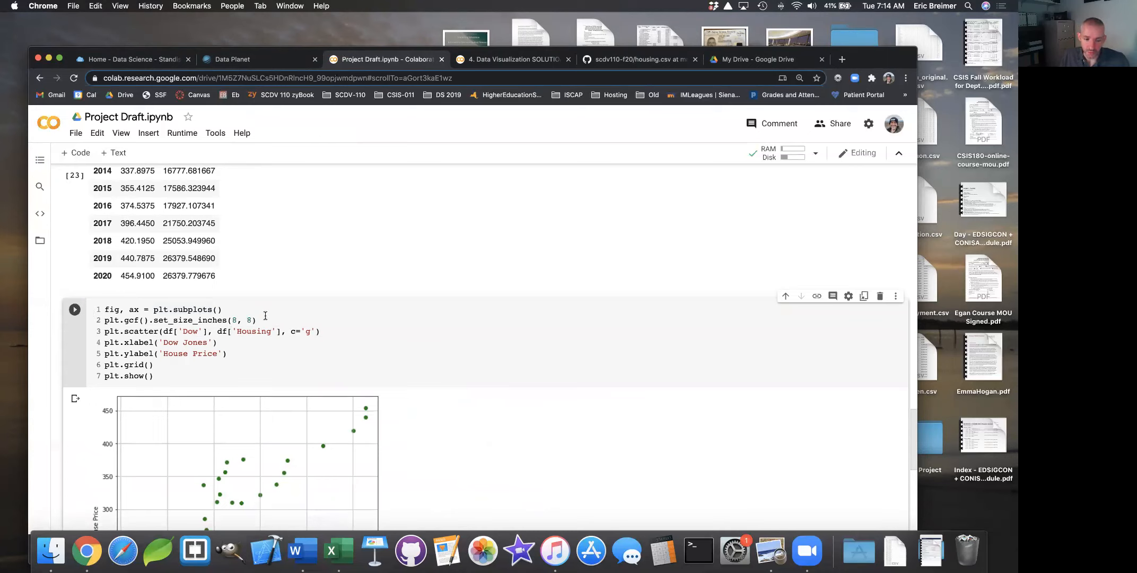
# Review the plot cell's scatter arguments for the Dow and Housing columns, the colour option and the two axis label lines
pyautogui.doubleClick(189, 331)
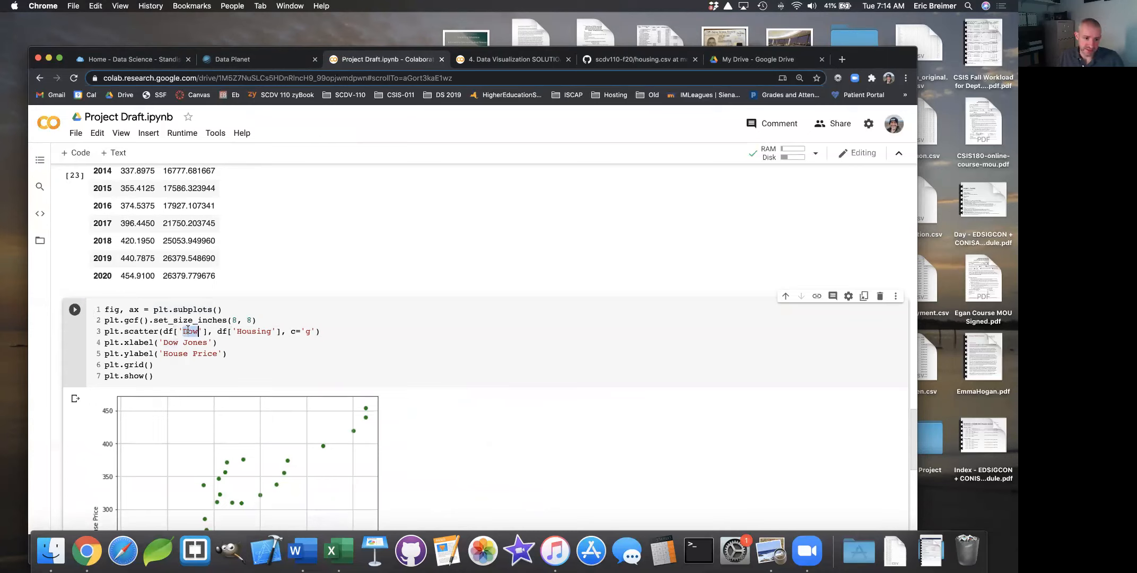
pyautogui.doubleClick(256, 332)
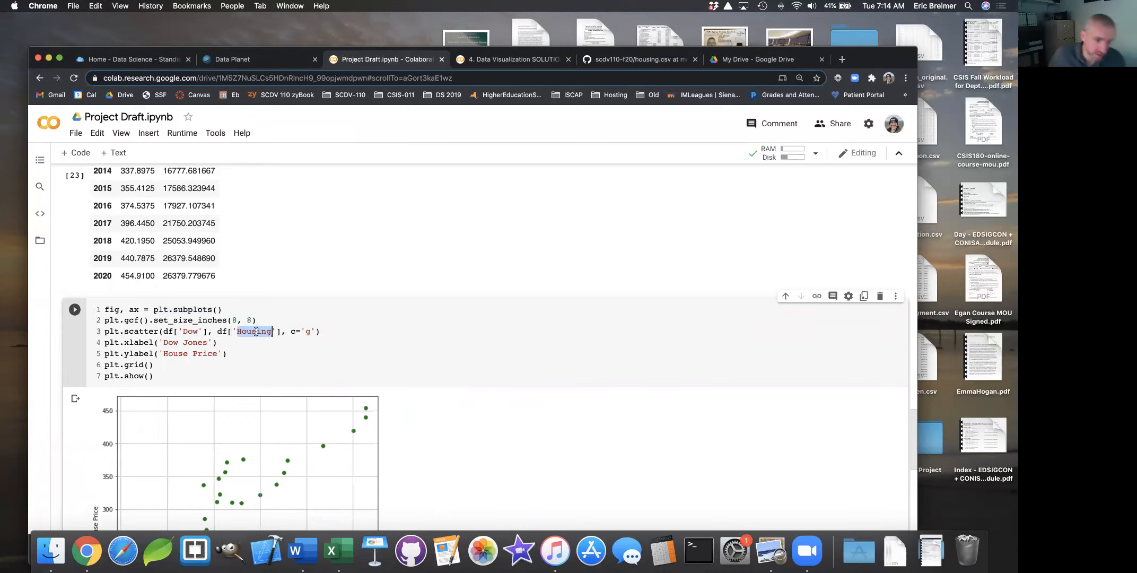
pyautogui.doubleClick(192, 332)
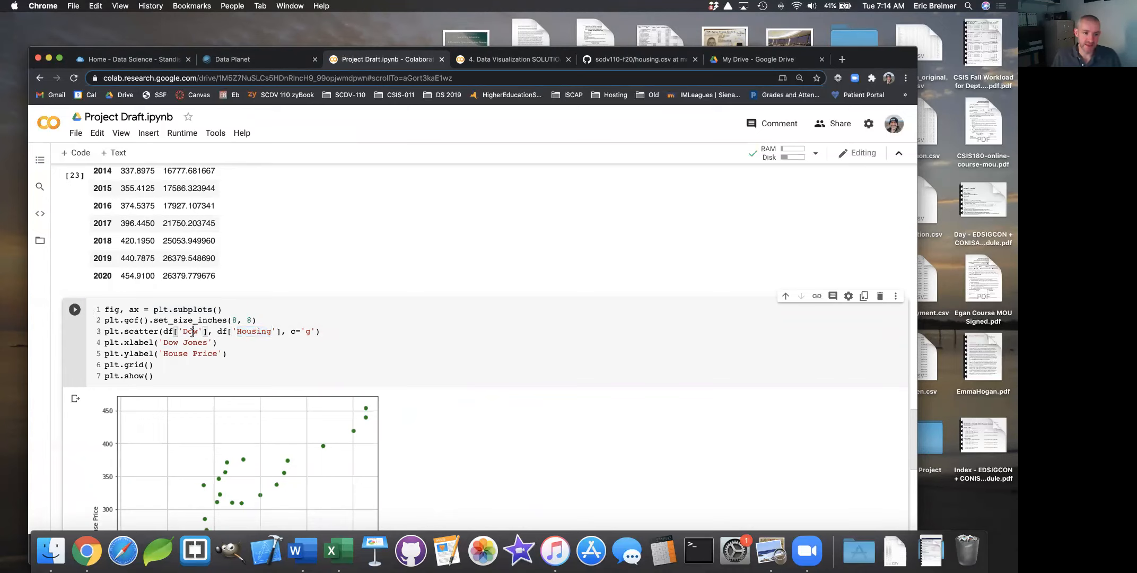
pyautogui.doubleClick(251, 332)
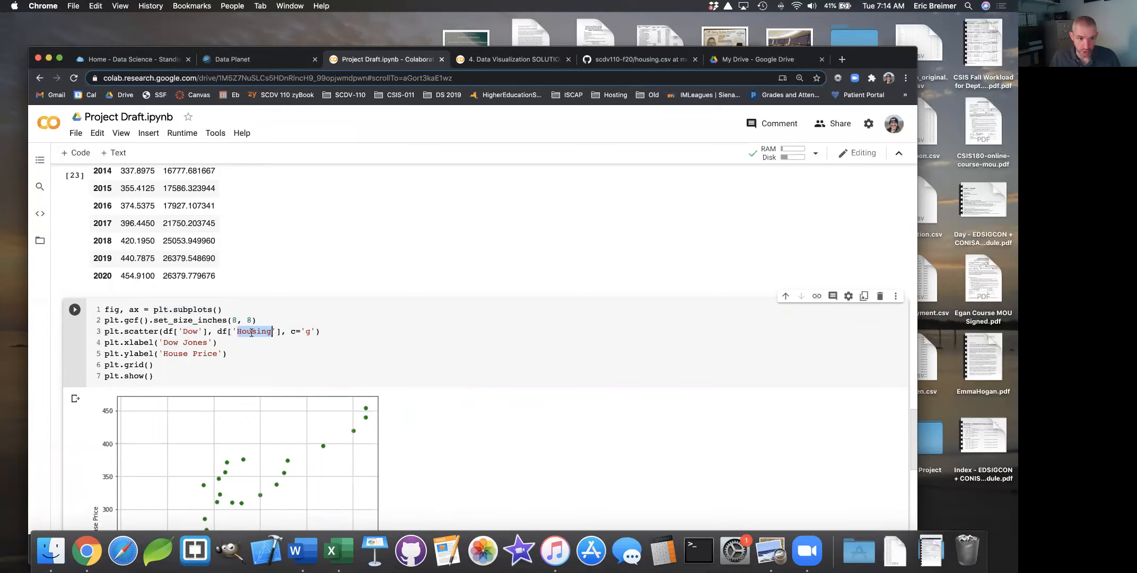
pyautogui.moveTo(216, 342); pyautogui.dragTo(81, 340)
pyautogui.moveTo(227, 353); pyautogui.dragTo(79, 349)
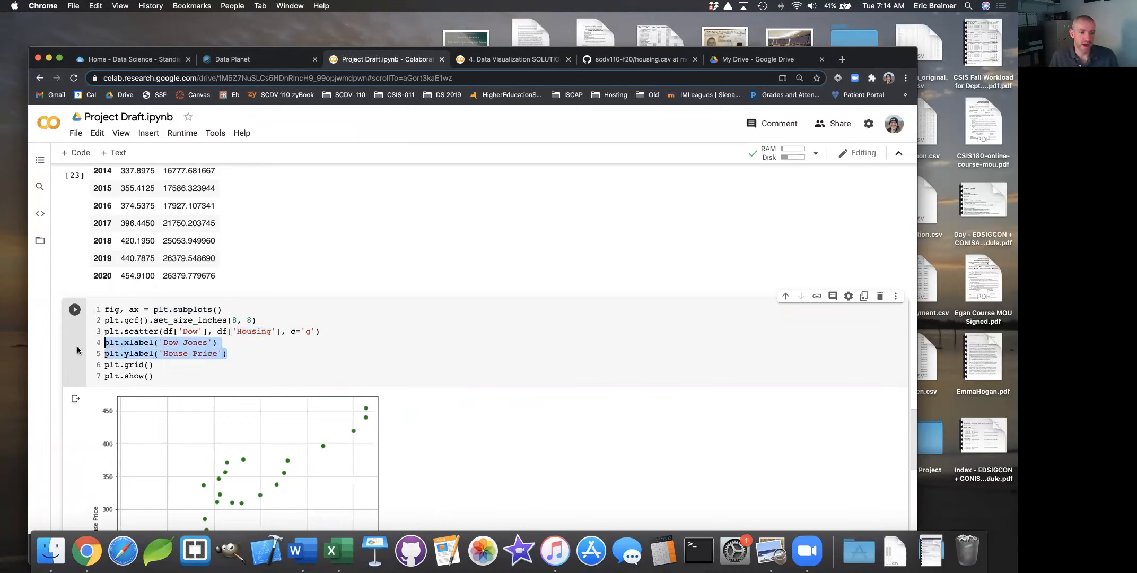
pyautogui.click(194, 320)
pyautogui.moveTo(164, 330); pyautogui.dragTo(205, 331)
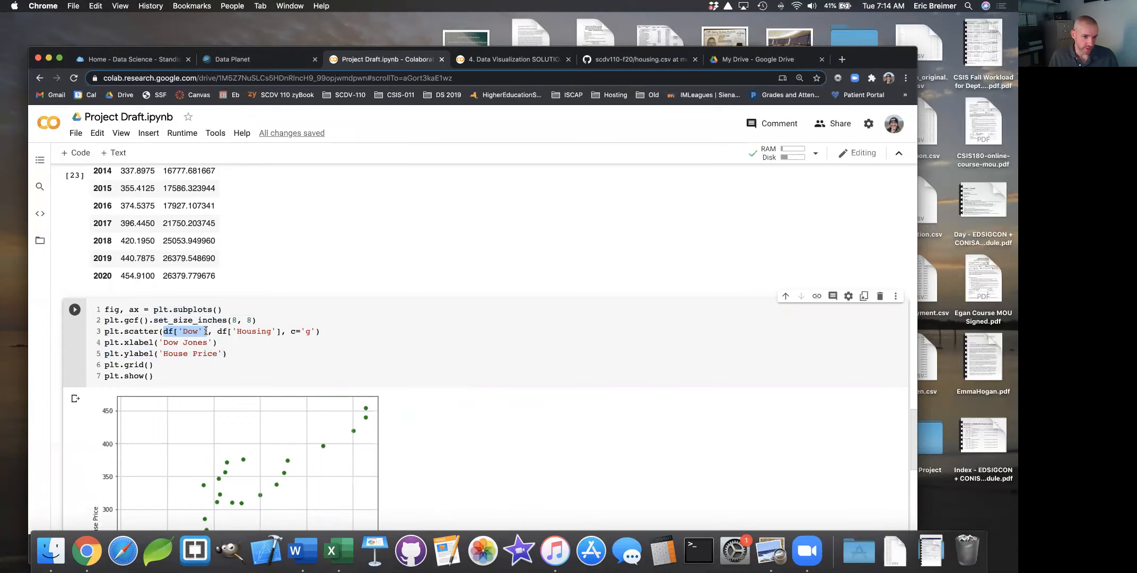
pyautogui.moveTo(217, 331); pyautogui.dragTo(312, 331)
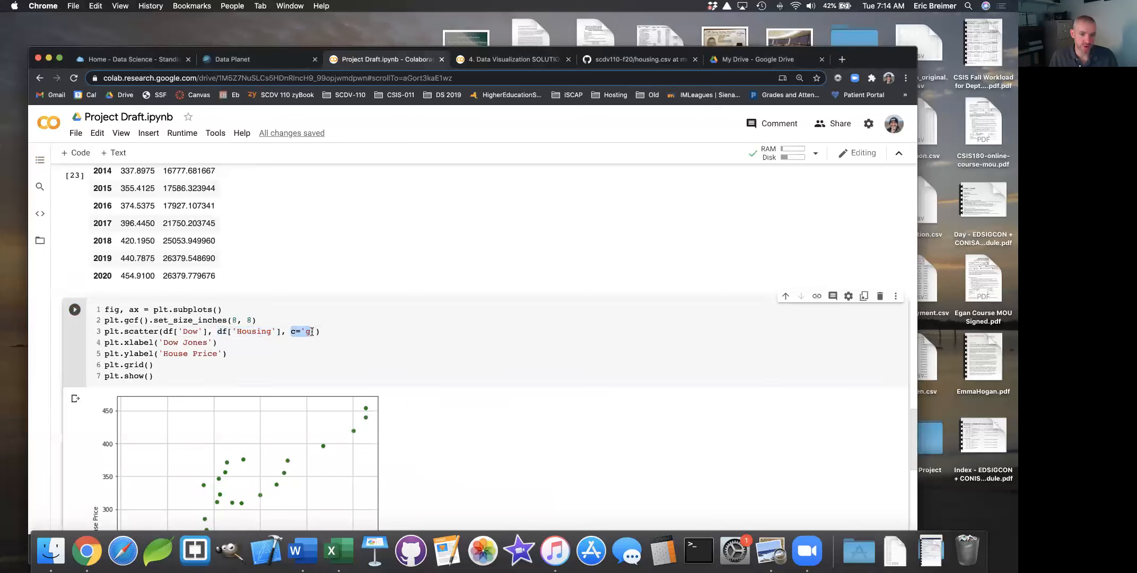
# Change the scatter colour to 'b', rerun the plot cell and view the whole Dow Jones versus House Price plot
pyautogui.click(335, 345)
pyautogui.doubleClick(310, 331)
pyautogui.write('b')
pyautogui.click(69, 305)
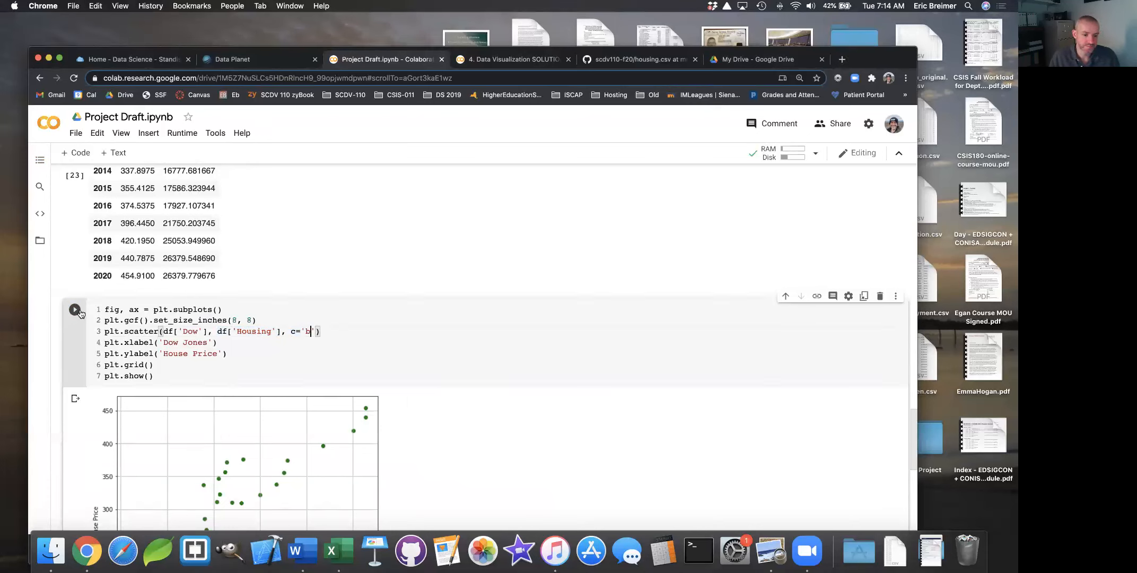
pyautogui.scroll(-5, 281, 310)
pyautogui.scroll(-1, 281, 310)
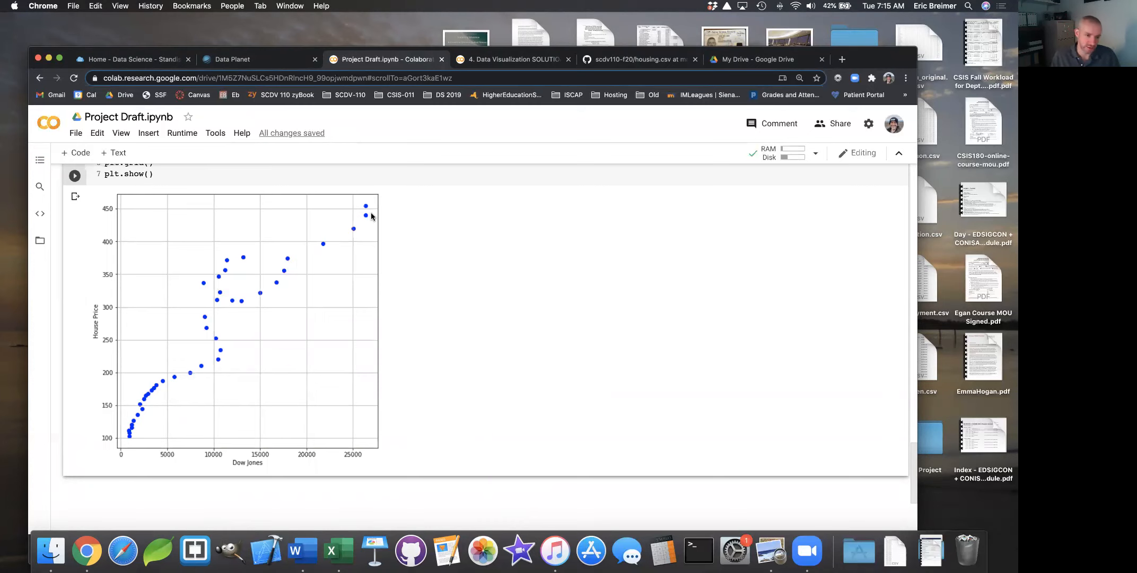
# Below plt.grid(), add the loop 'for i, v in df.iterrows():' with the indented body 'ax.annotate(i, v)'
pyautogui.scroll(5, 263, 334)
pyautogui.scroll(-2, 248, 346)
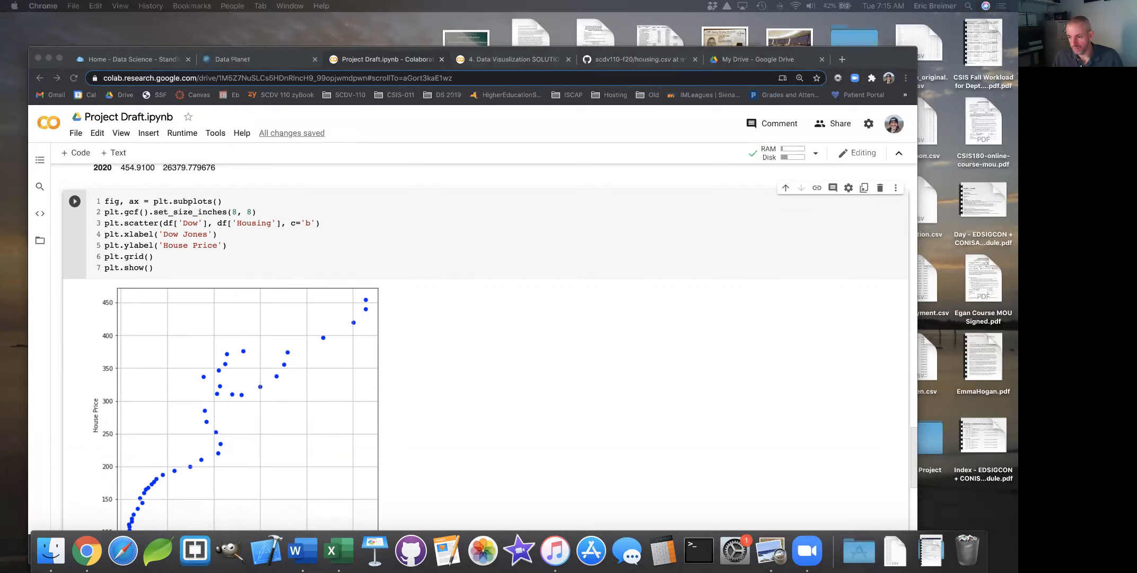
pyautogui.click(187, 257)
pyautogui.press('Return')
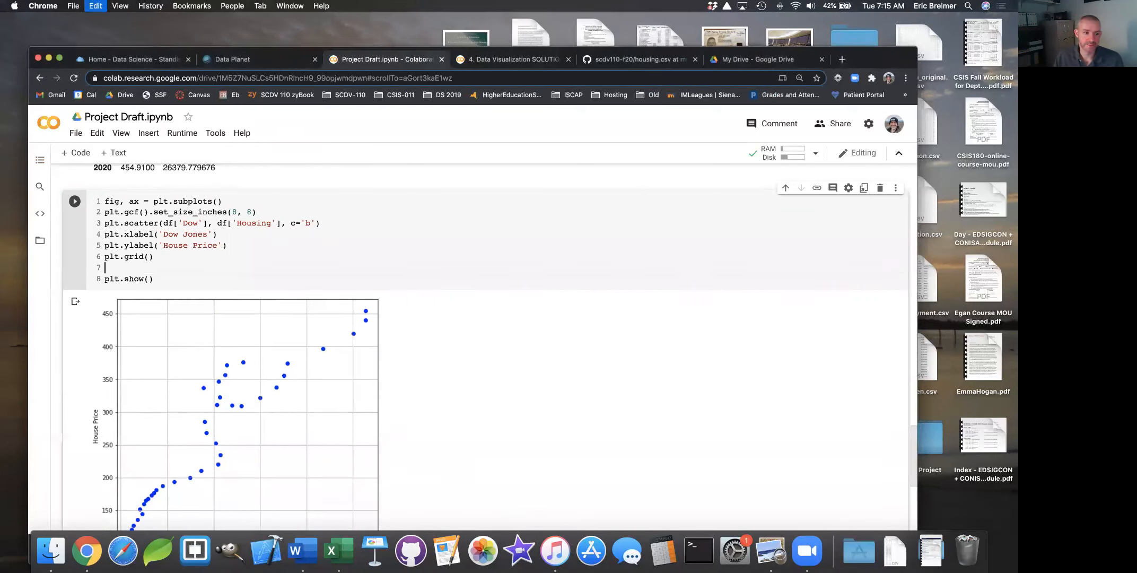
pyautogui.write('for i, v in df.iterrows():     ax.annotate(i, v)')
# Examine how the annotation loop uses iterrows, the i and v variables, and the ax object from plt.subplots()
pyautogui.doubleClick(179, 267)
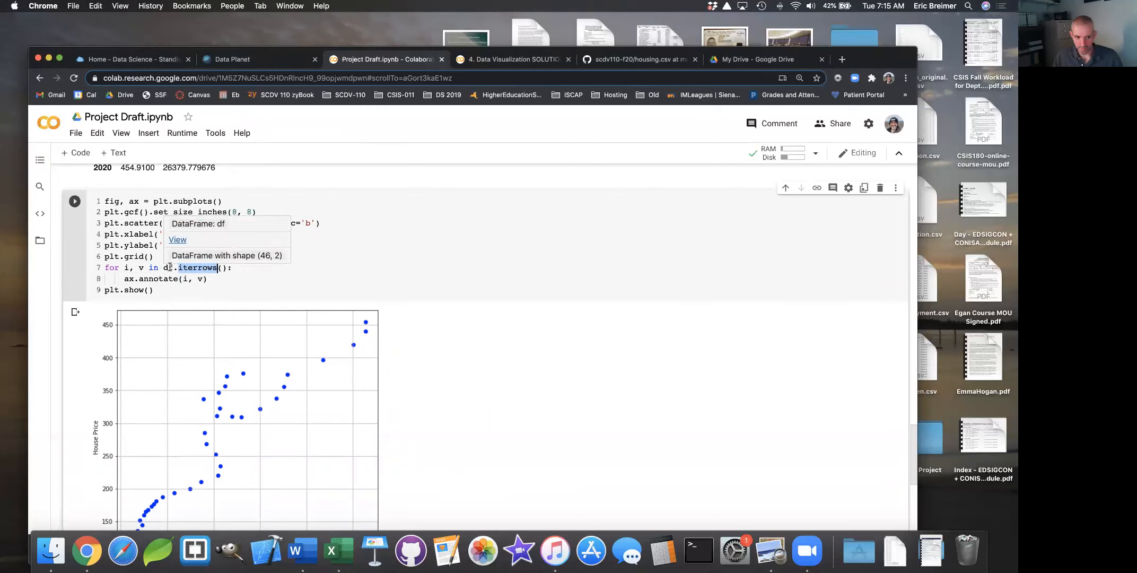
pyautogui.click(128, 268)
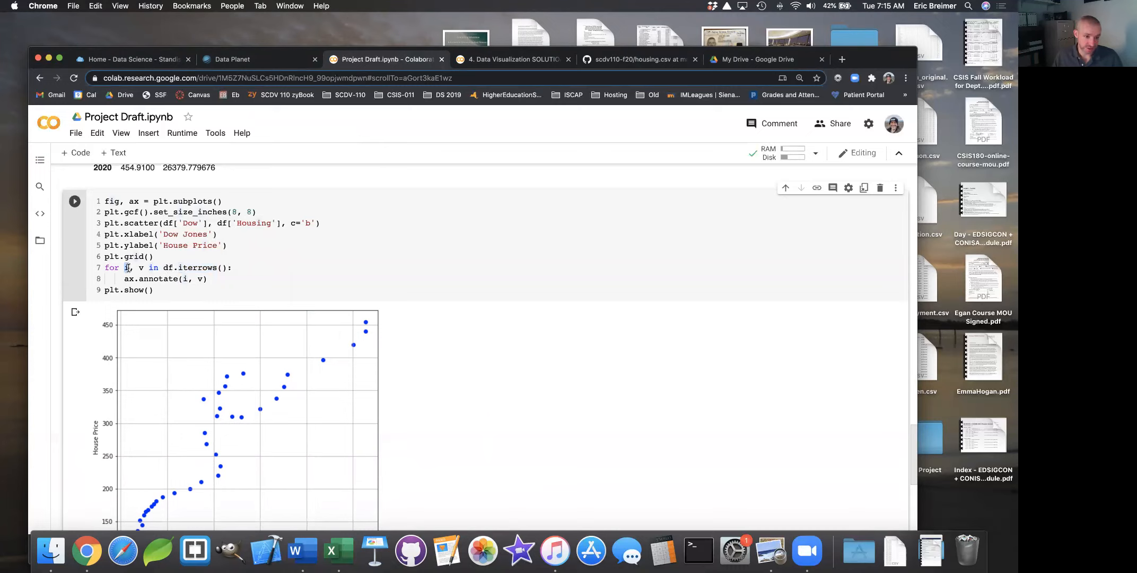
pyautogui.click(141, 268)
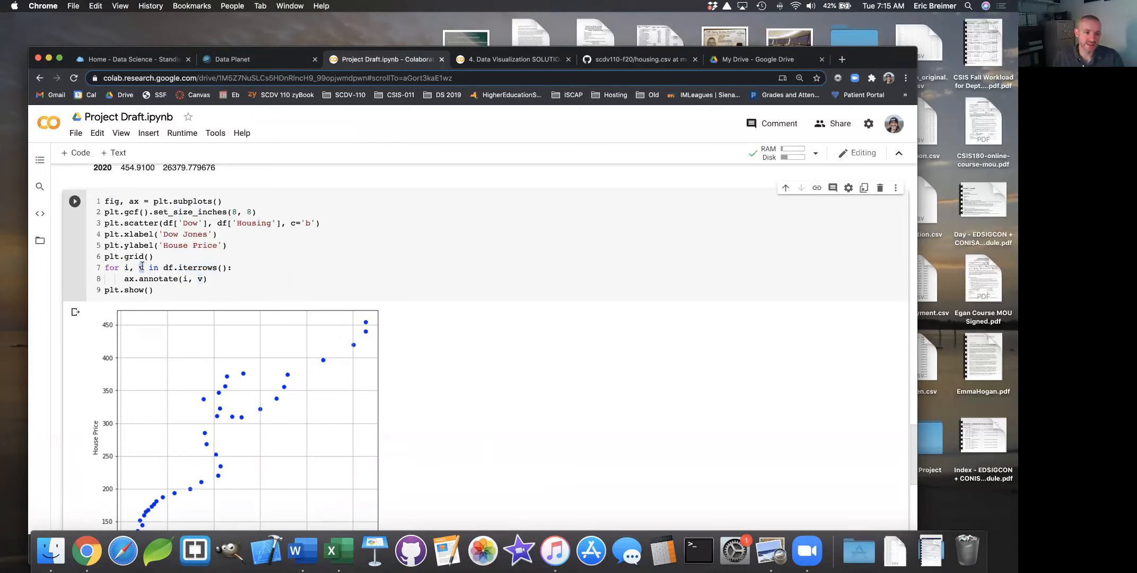
pyautogui.moveTo(123, 279); pyautogui.dragTo(133, 279)
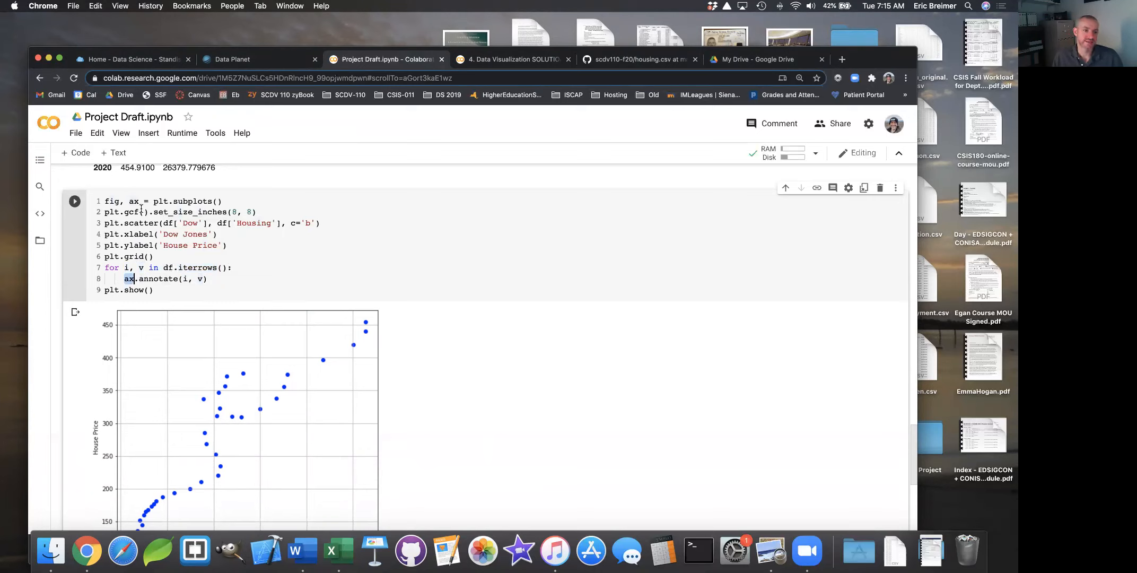
pyautogui.moveTo(226, 202); pyautogui.dragTo(113, 202)
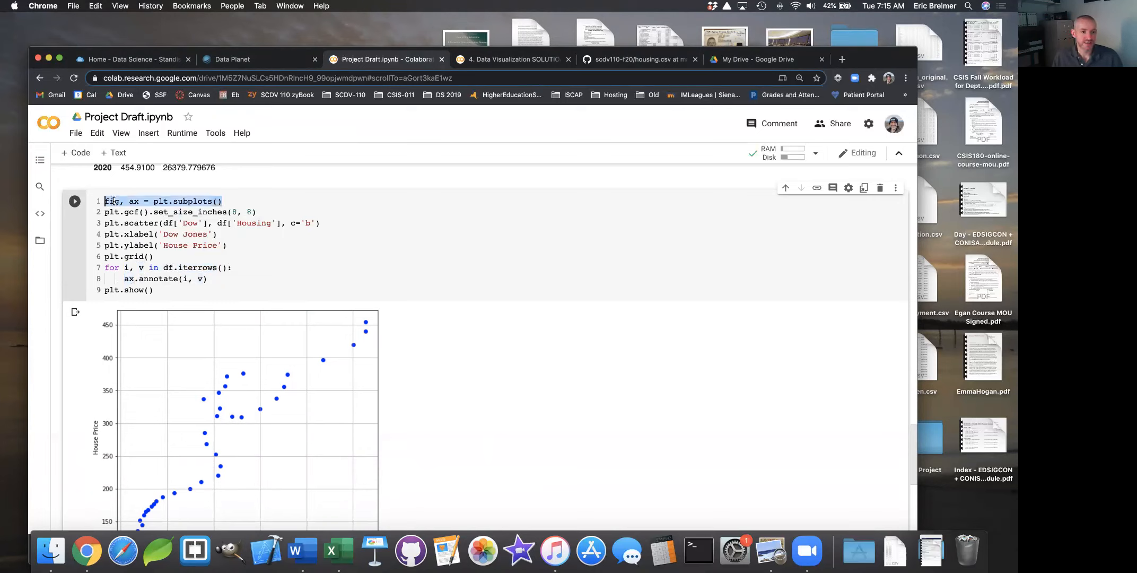
pyautogui.doubleClick(135, 201)
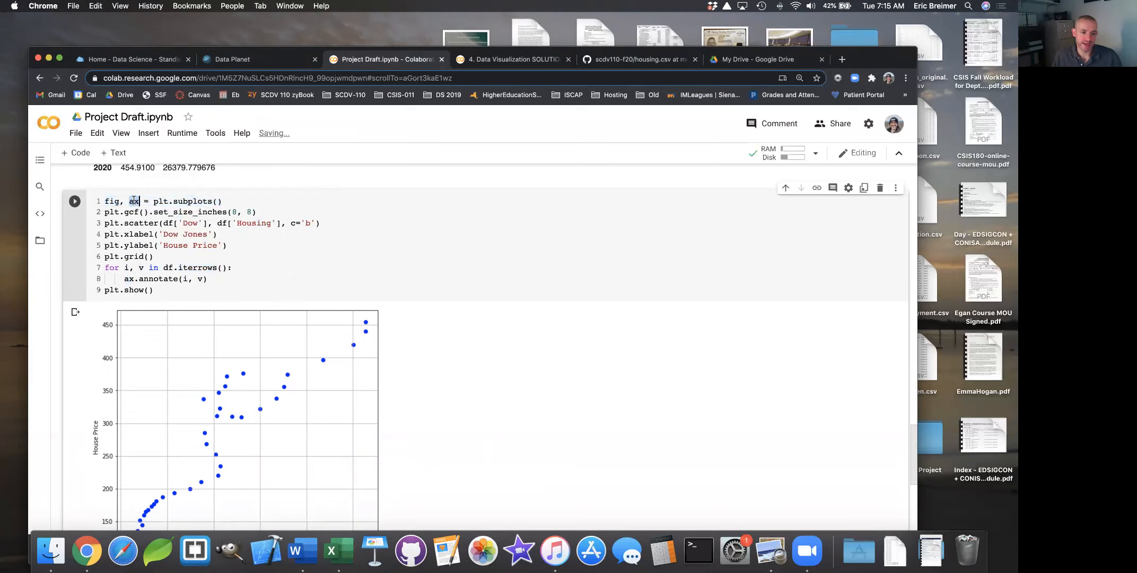
pyautogui.doubleClick(131, 279)
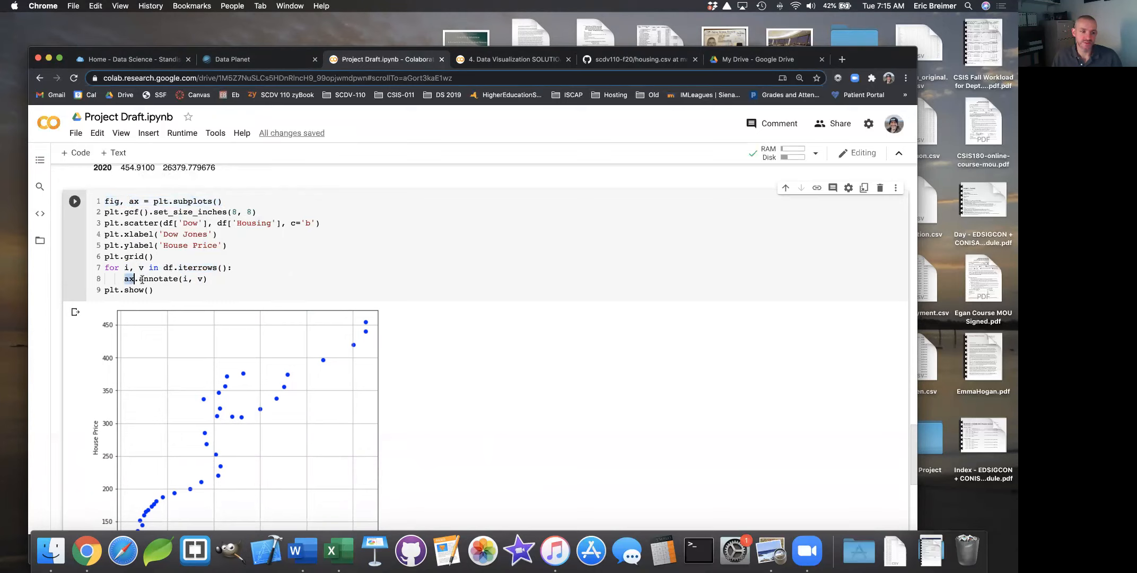
pyautogui.moveTo(139, 278); pyautogui.dragTo(177, 279)
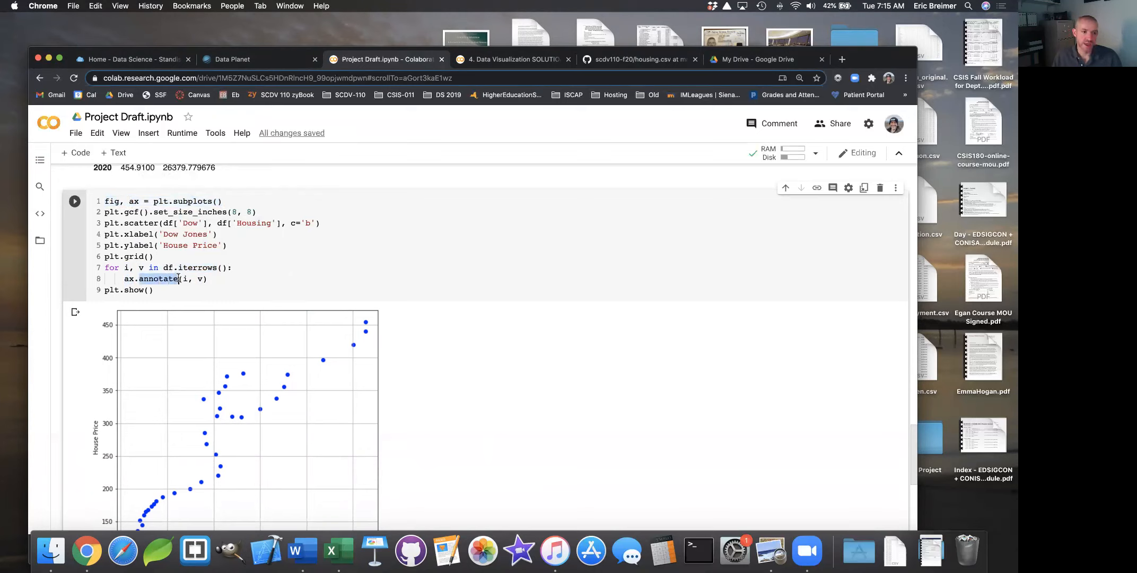
pyautogui.doubleClick(185, 279)
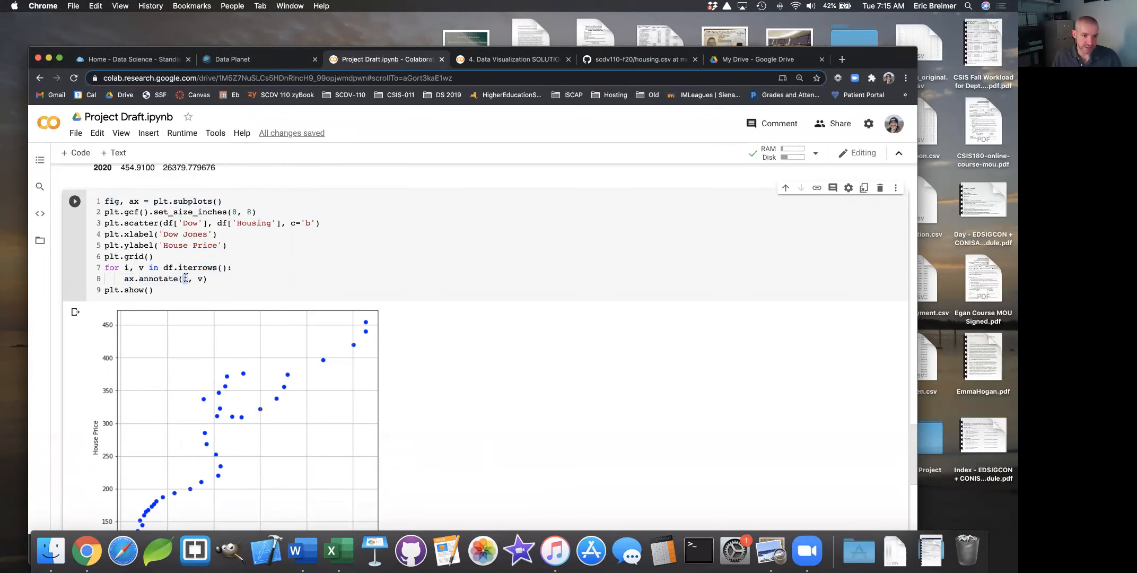
pyautogui.doubleClick(200, 279)
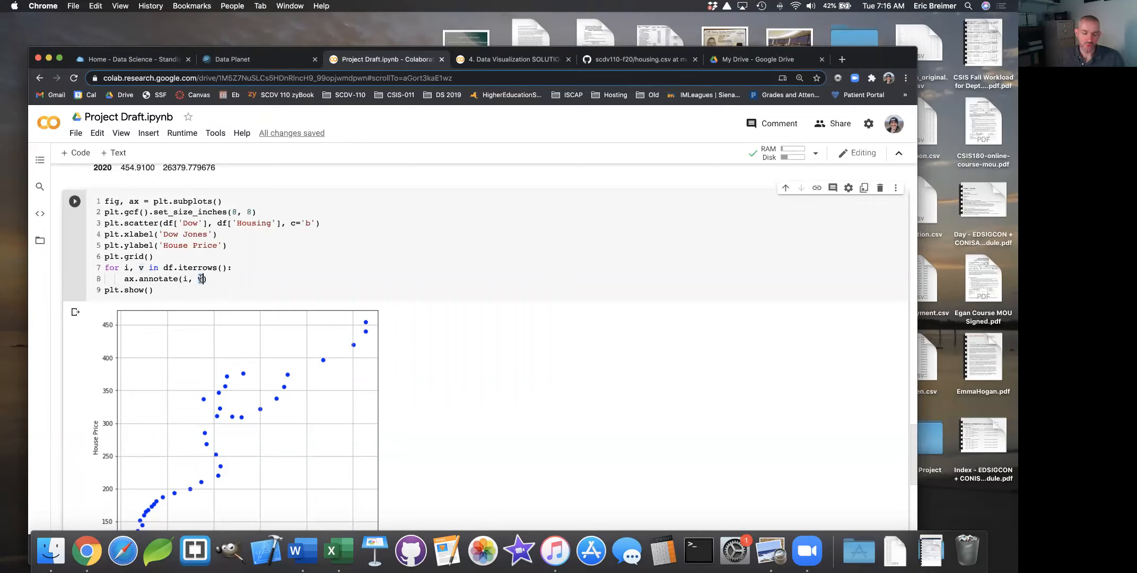
# Run the plot cell with the annotation loop, clear its output, and run it again to check the plot
pyautogui.hotkey('ctrl', 'Return')
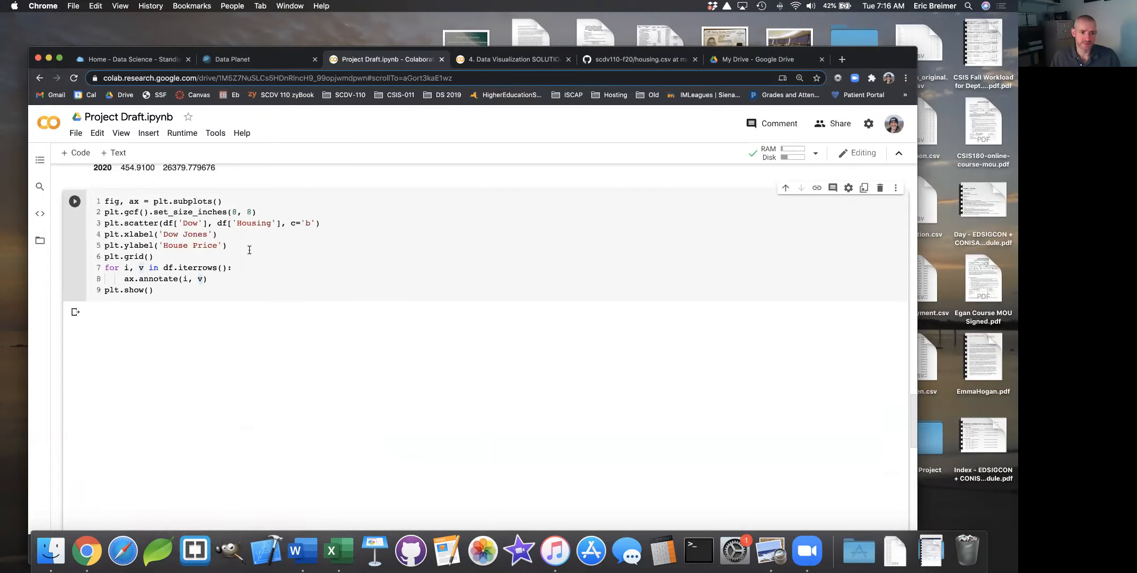
pyautogui.click(75, 202)
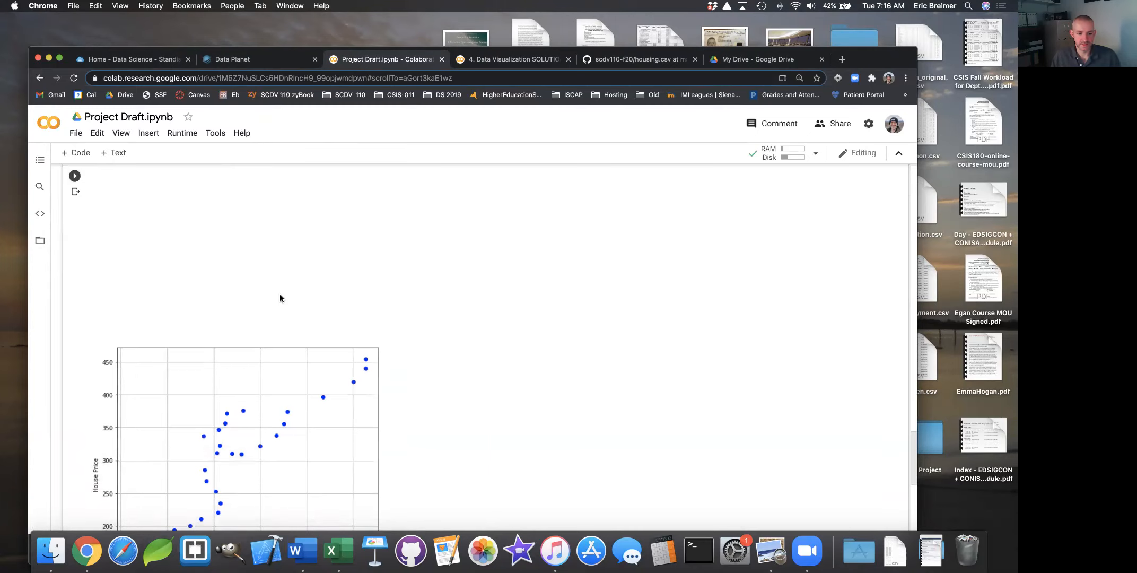
pyautogui.click(76, 193)
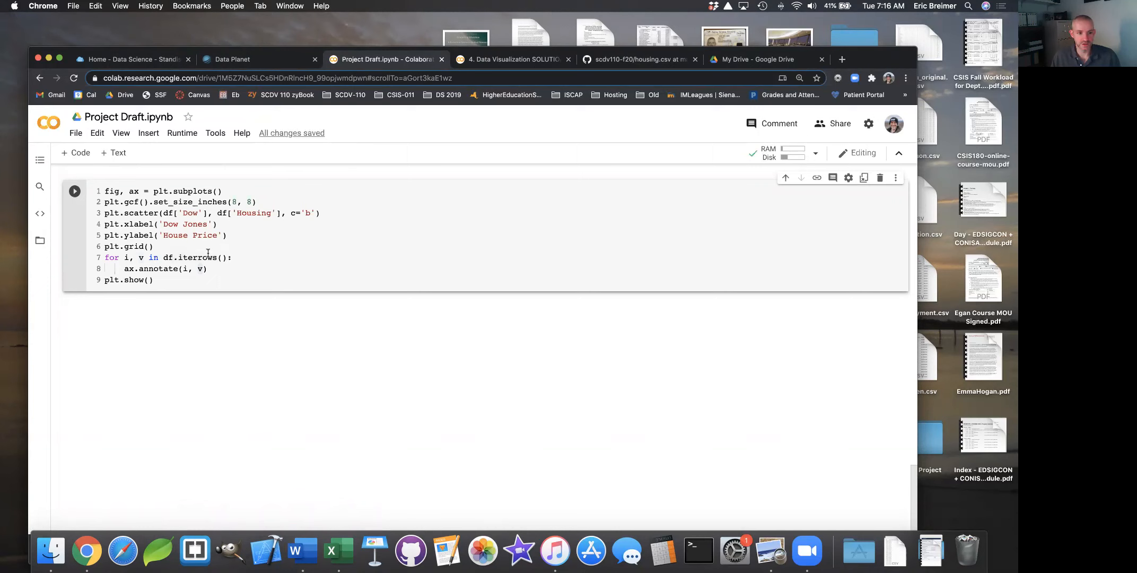
pyautogui.click(74, 191)
pyautogui.scroll(-5, 204, 201)
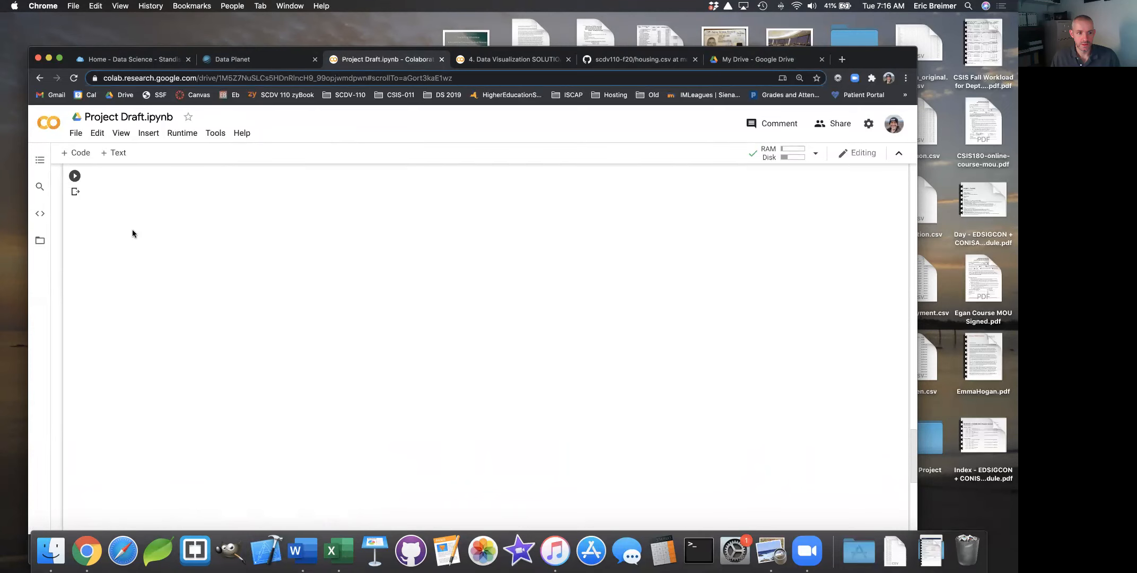
# Look back through the notebook's cells from the Dow date columns to the plot cell, and switch to Zoom
pyautogui.scroll(20, 74, 229)
pyautogui.scroll(-12, 82, 231)
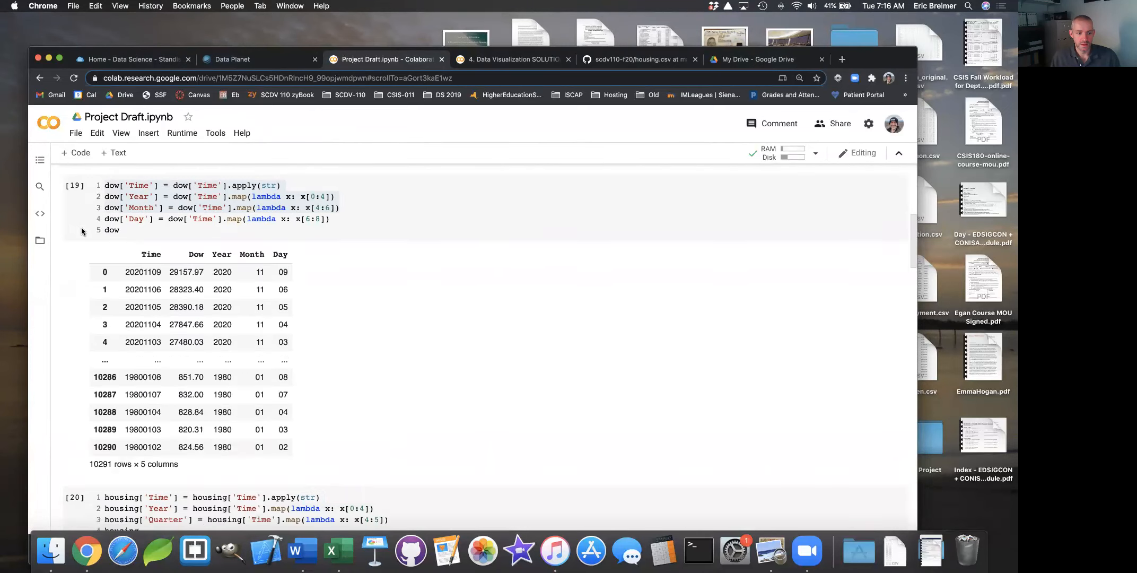
pyautogui.scroll(-15, 118, 241)
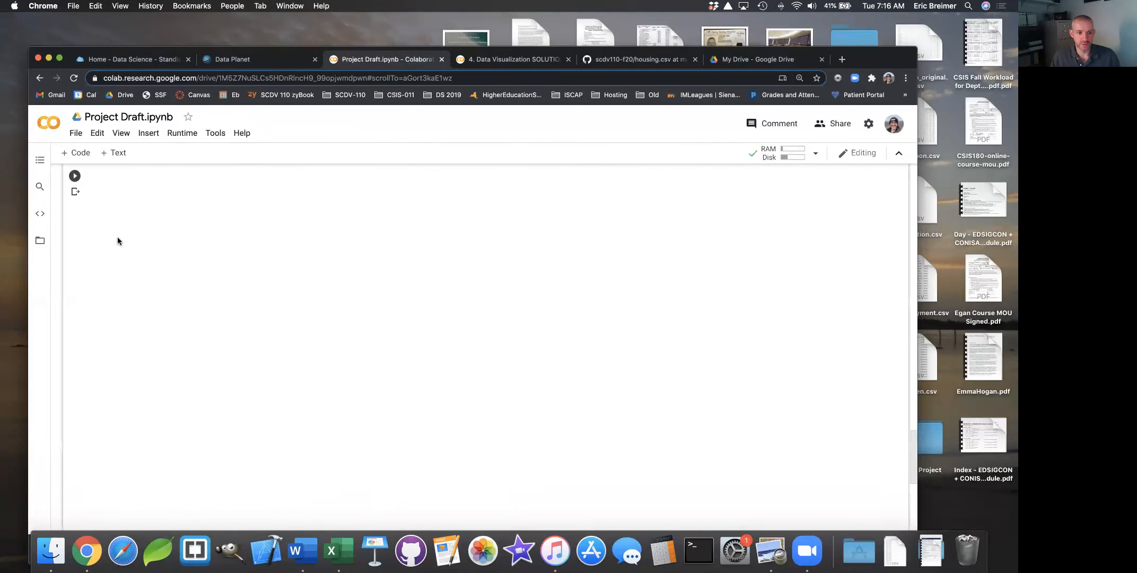
pyautogui.scroll(6, 53, 230)
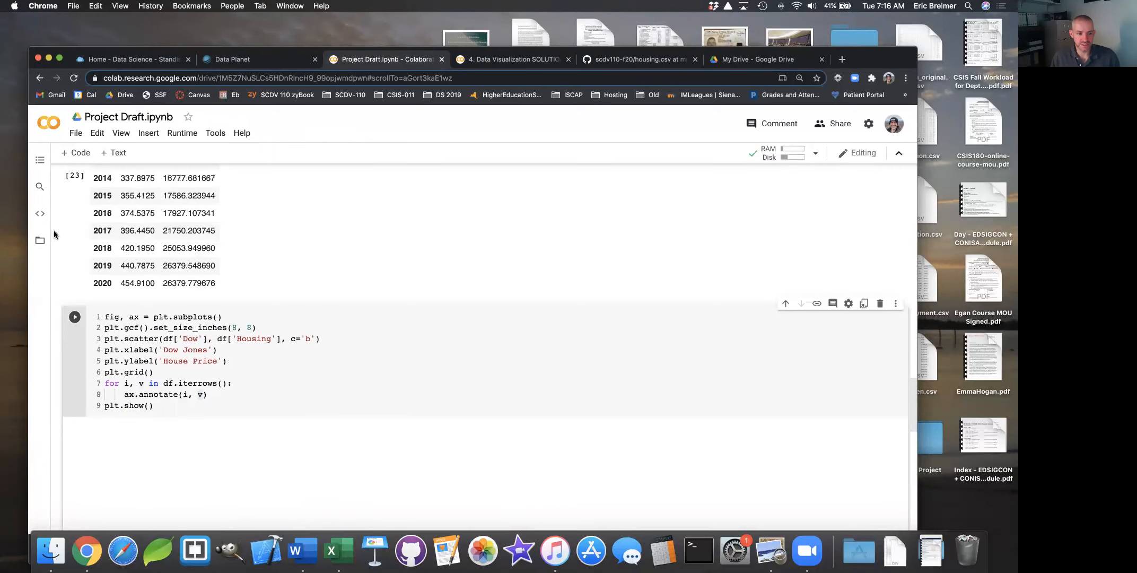
pyautogui.scroll(1, 280, 252)
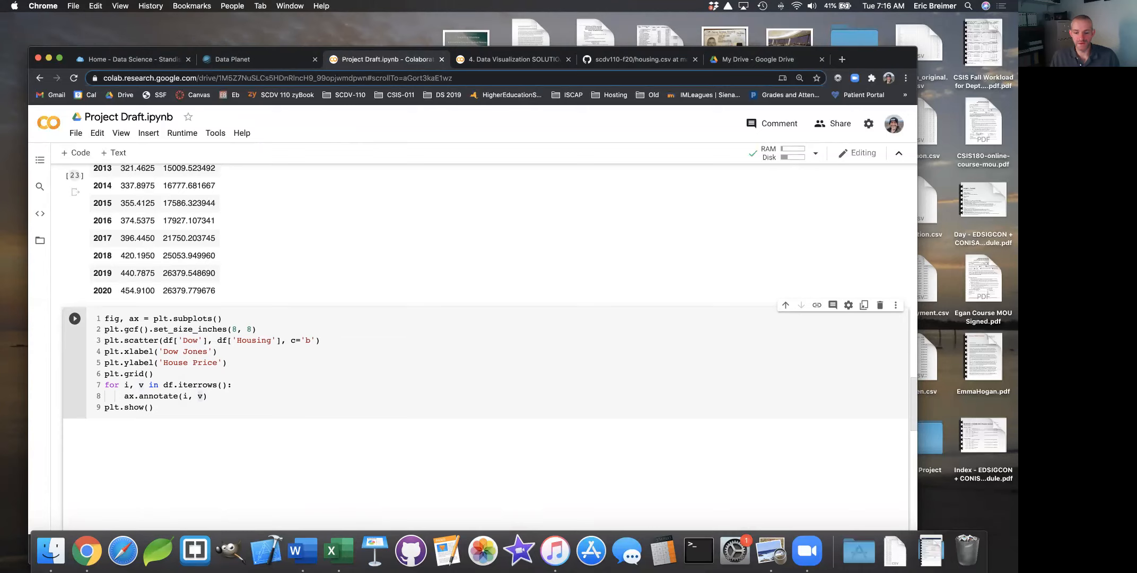
pyautogui.click(807, 550)
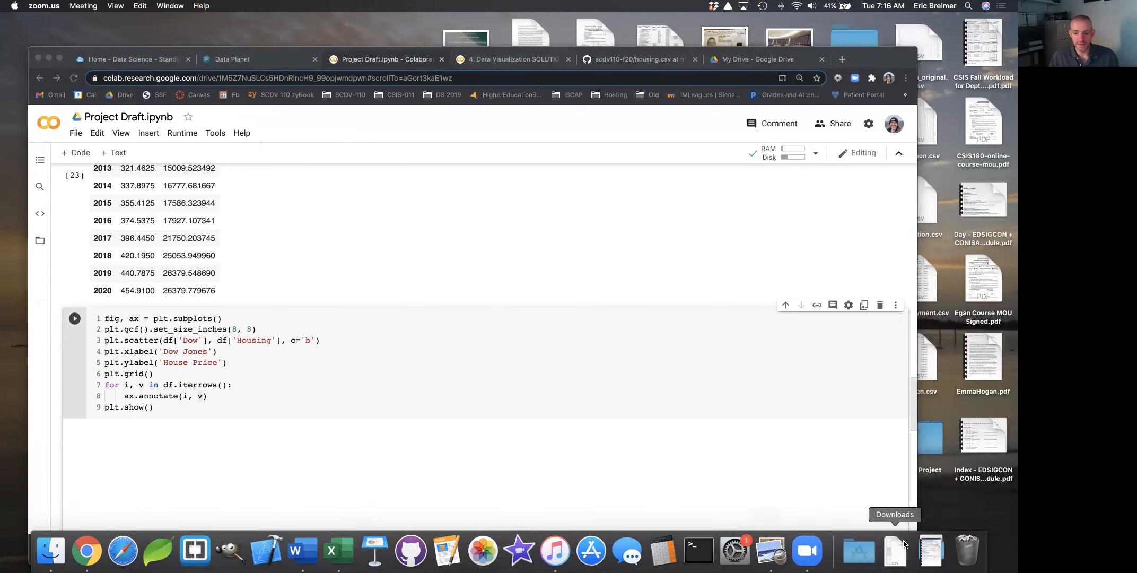